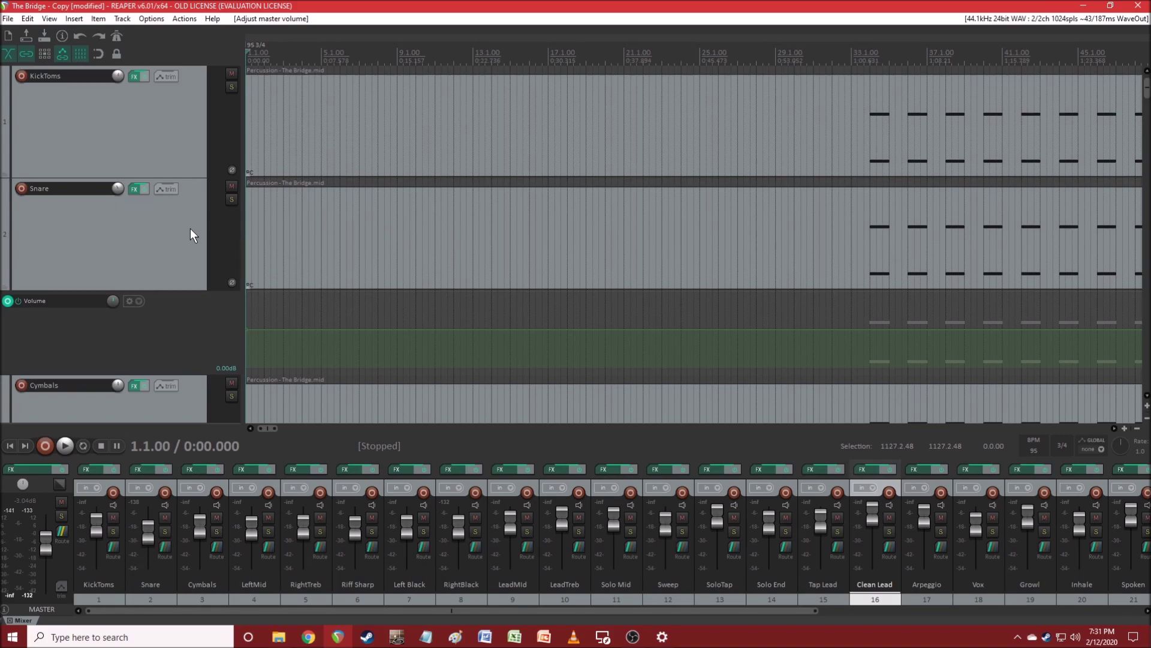
- Look through all tracks in the arrangement and mixer, from KickToms to RIGHT Harmonic, and return to the first mixer channels
scroll(193, 203, "down", 10)
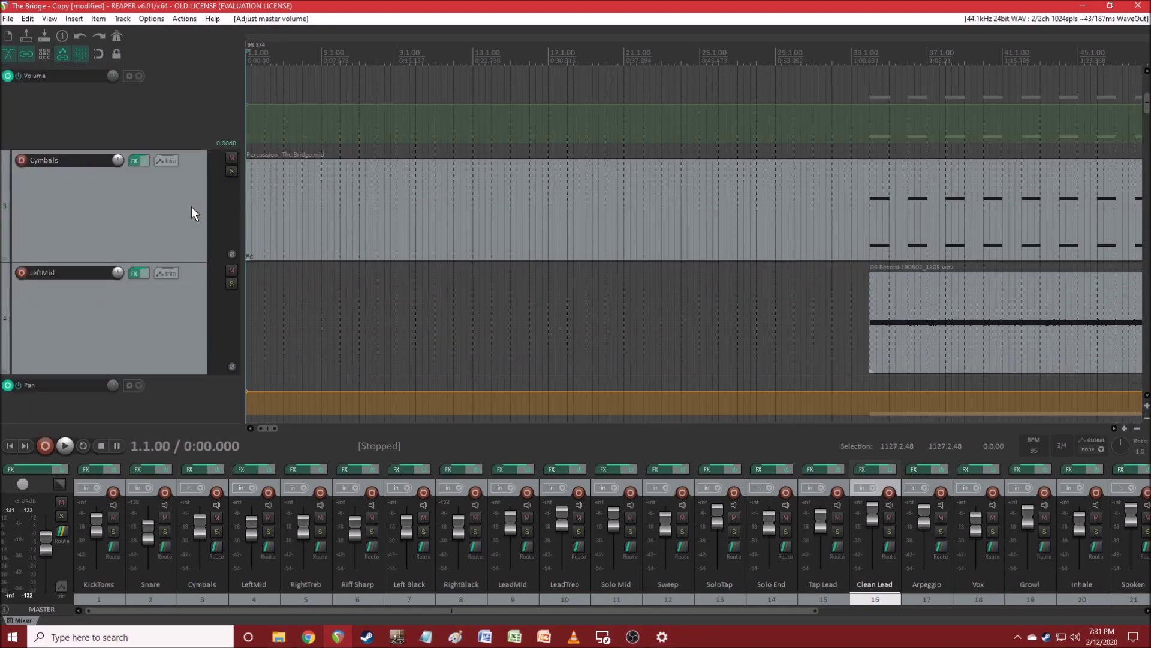
scroll(192, 209, "down", 10)
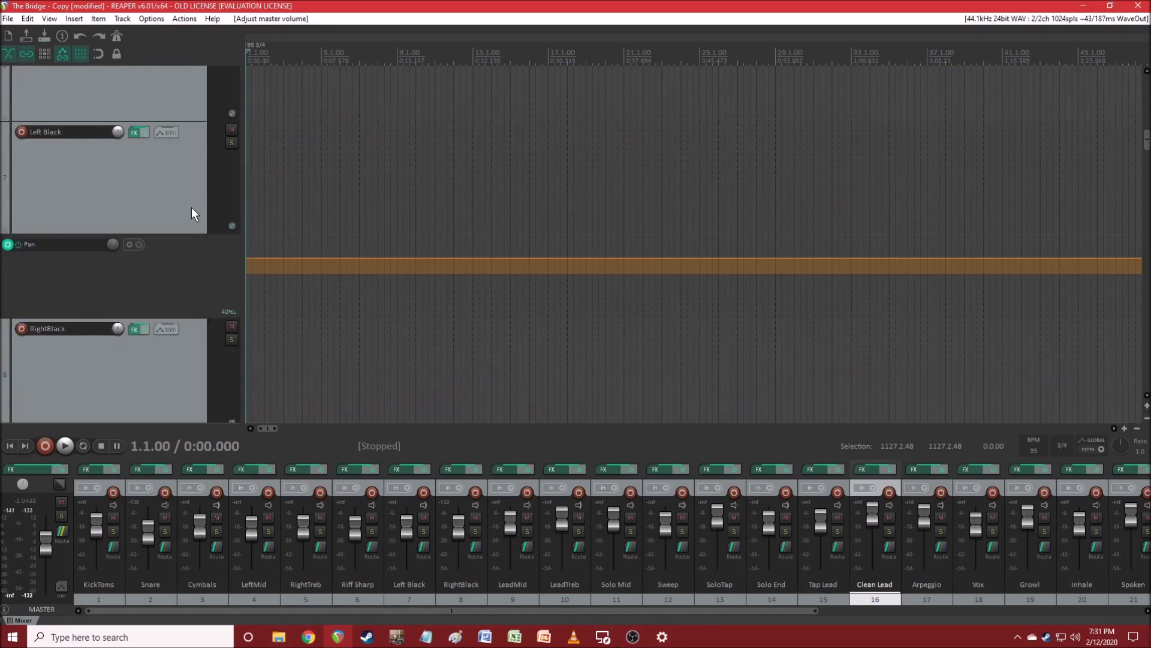
scroll(191, 207, "down", 10)
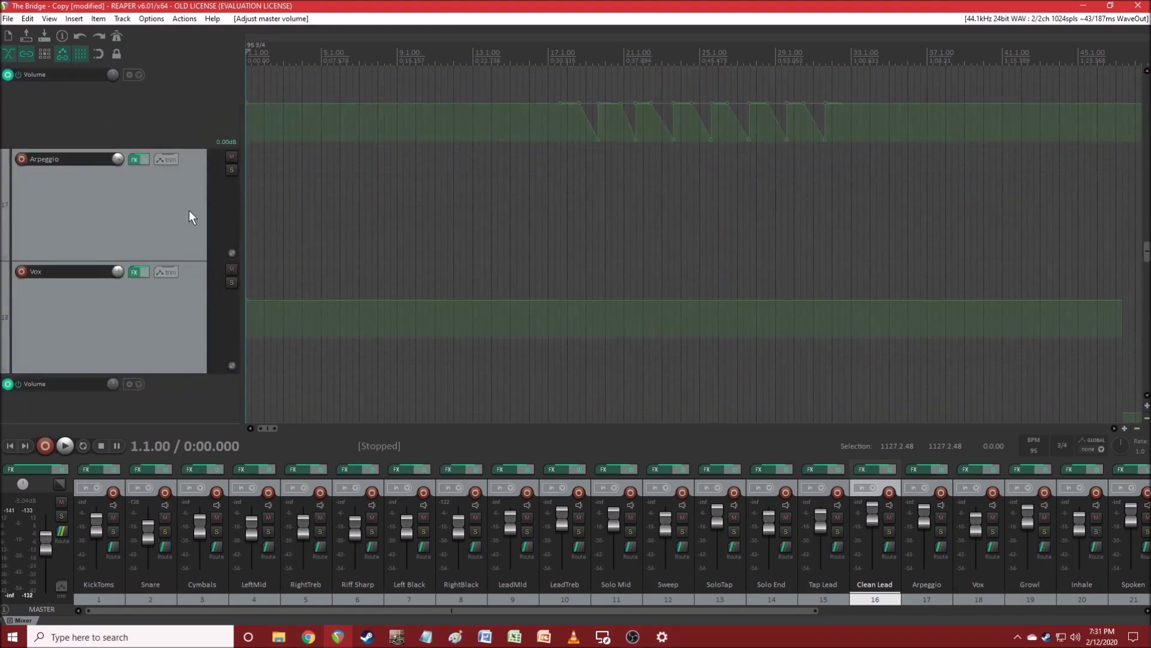
scroll(189, 213, "down", 5)
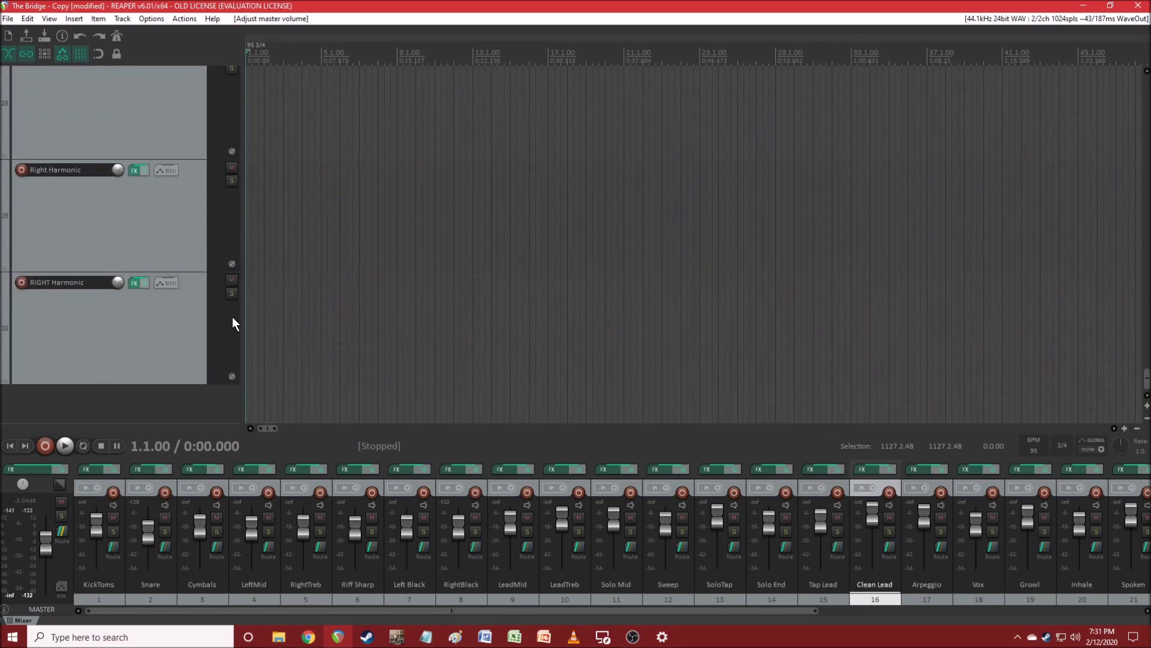
left_click_drag(358, 614, 824, 624)
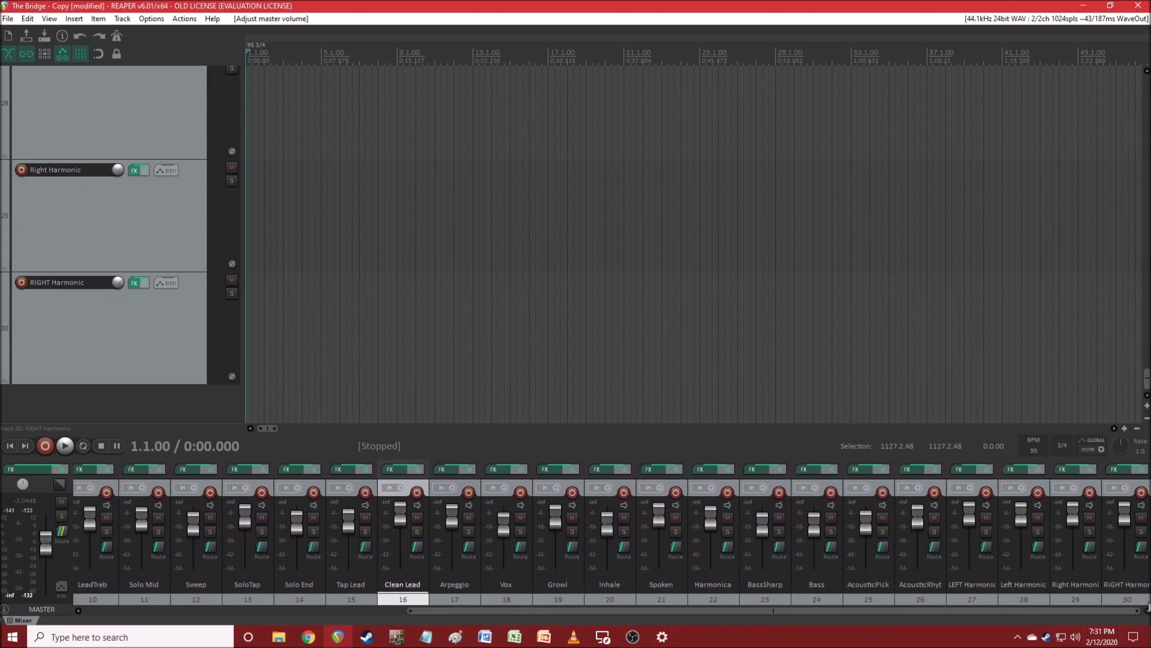
left_click_drag(920, 609, 561, 611)
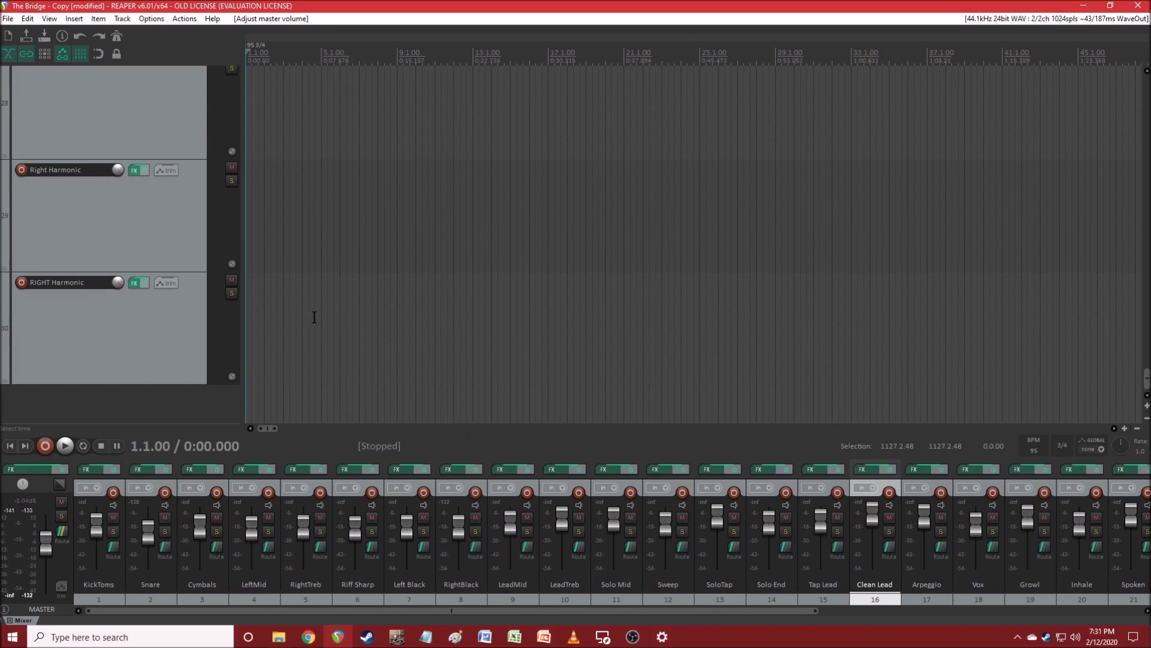
- Examine the ReaFir spectrum in the KickToms effects chain during soloed playback, and stop playback
left_click(95, 468)
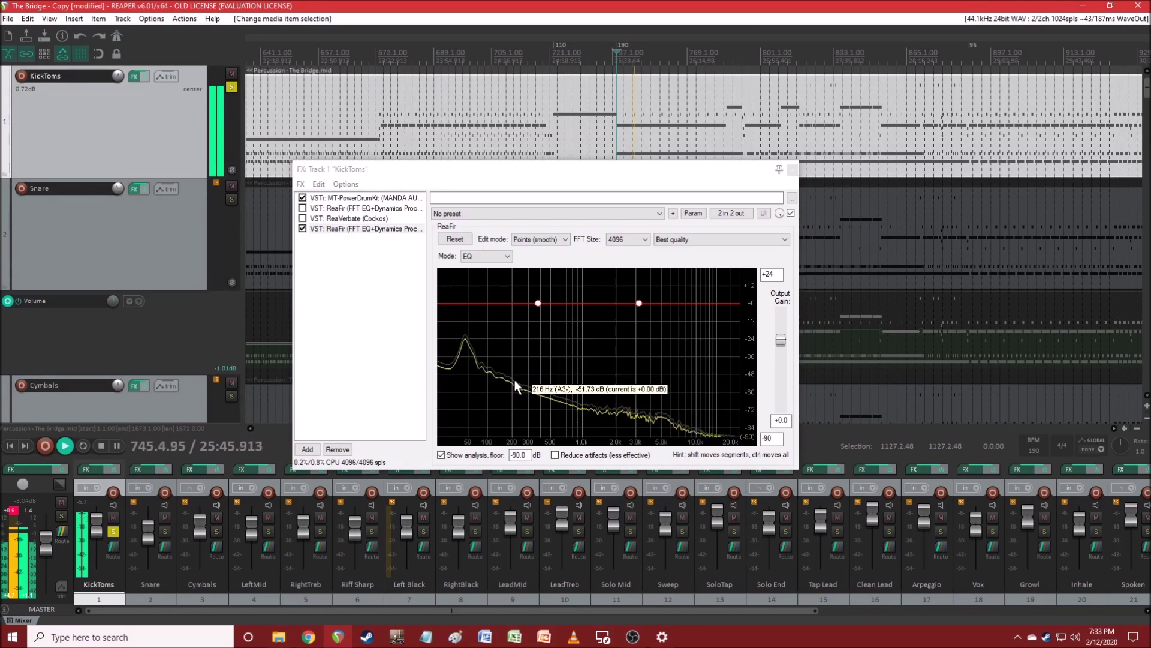
key("space")
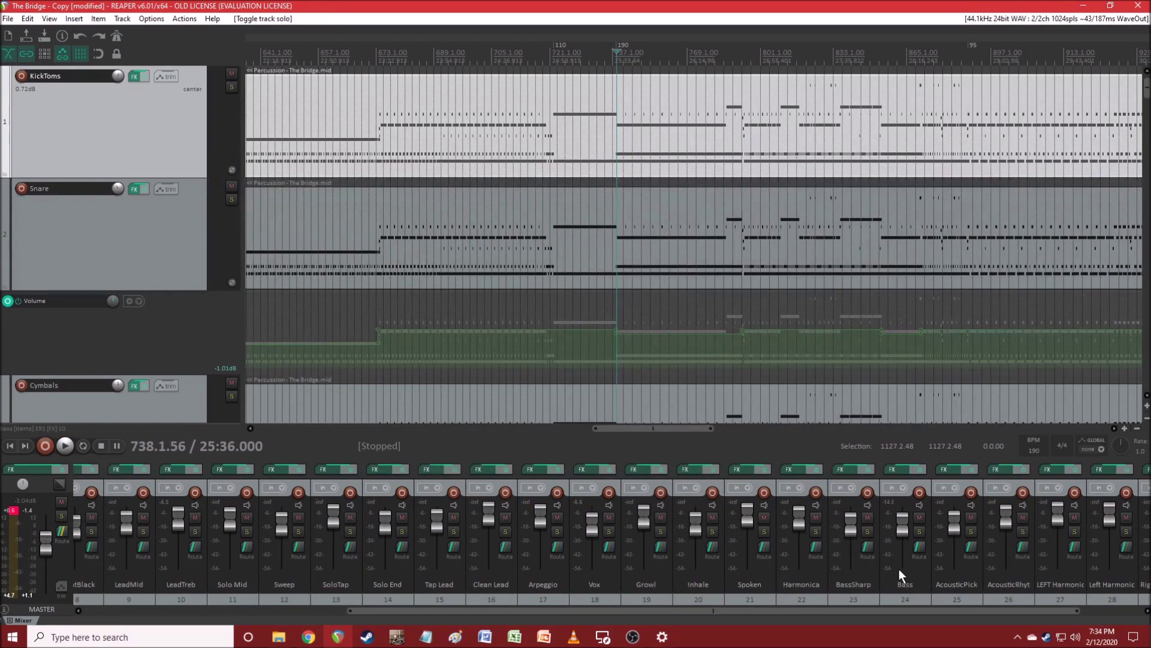
- Select and solo the Bass track and open its effects chain
left_click(905, 576)
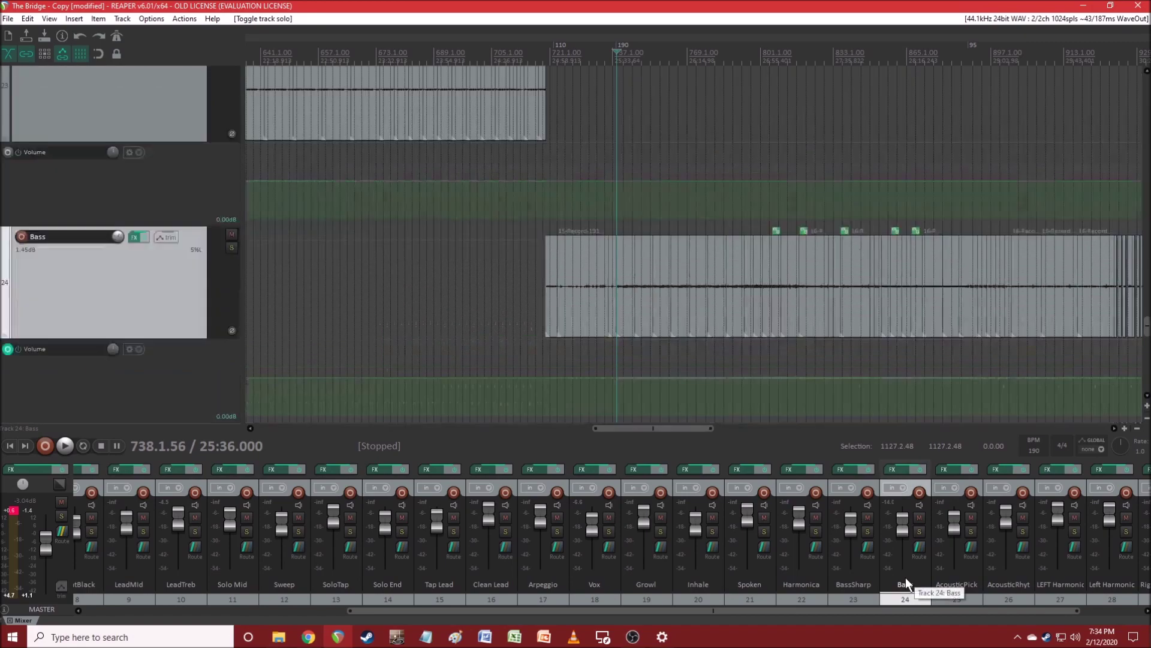
left_click(921, 531)
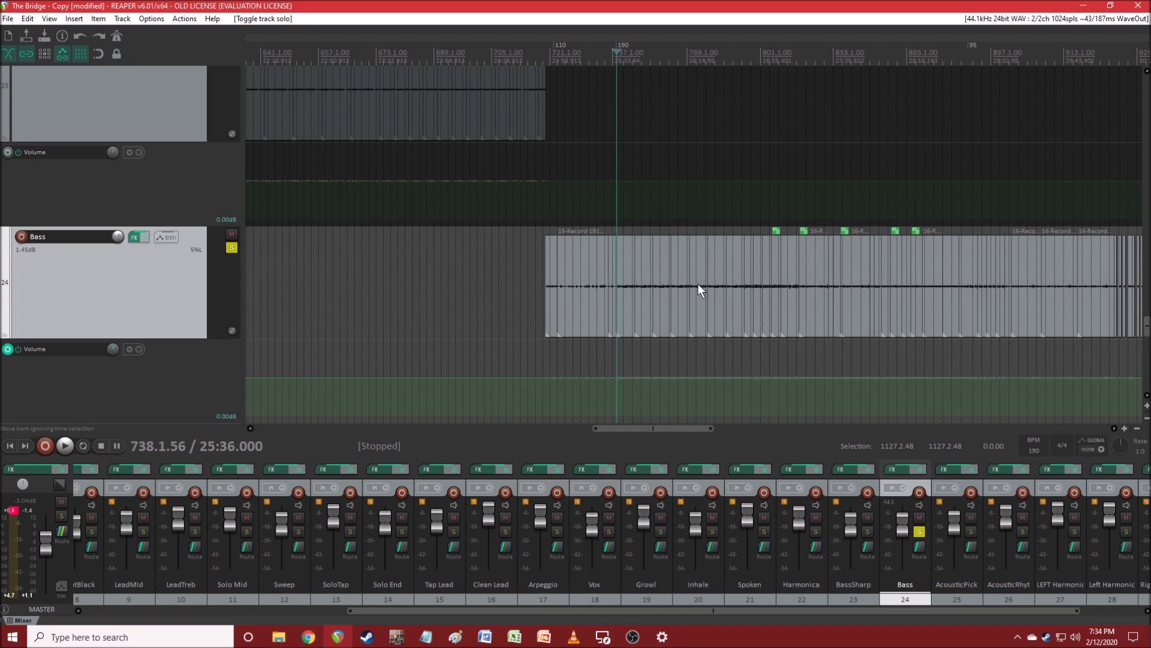
left_click(902, 478)
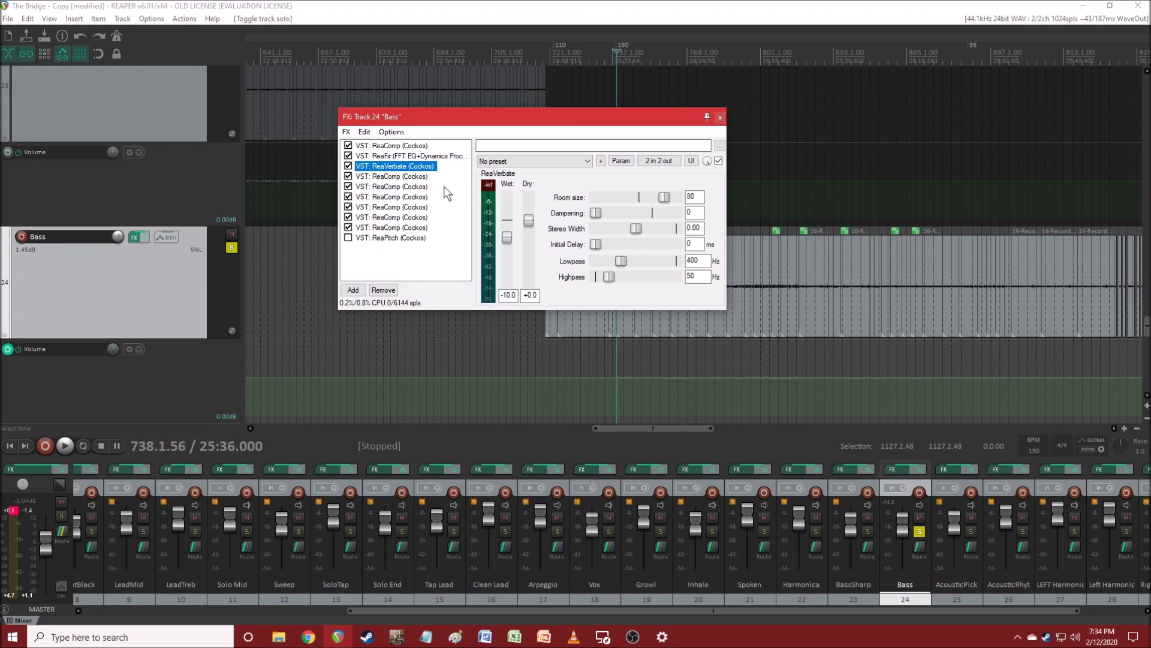
- Examine the settings of the ReaComp compressors in the Bass track's effects chain one after another
left_click(387, 147)
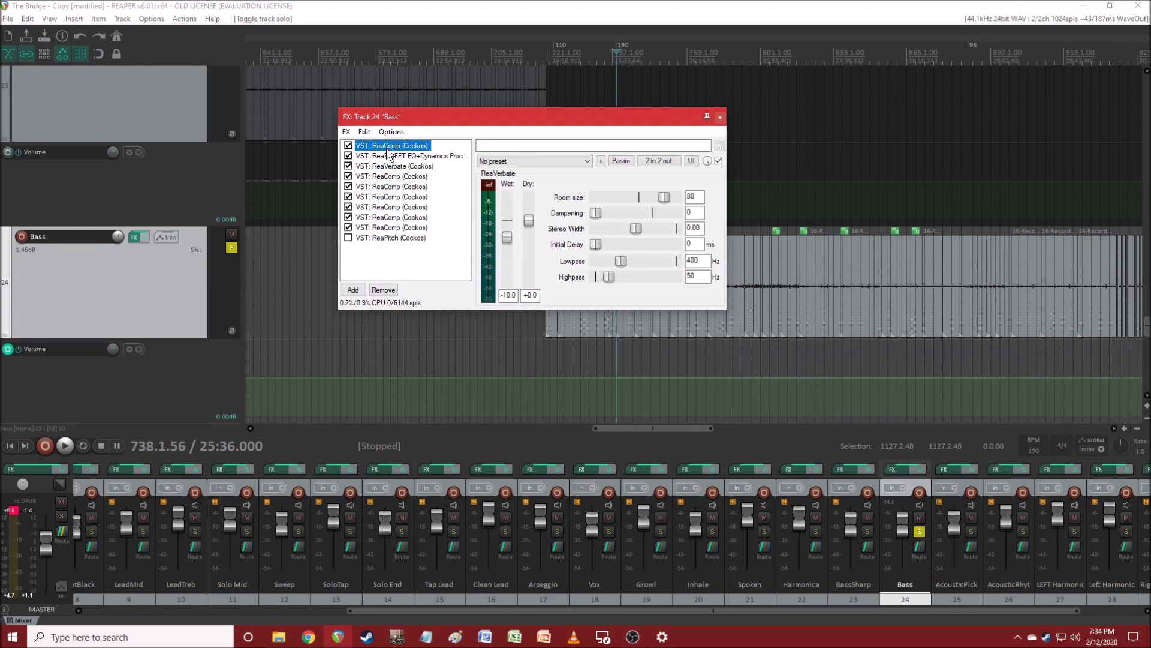
left_click(401, 177)
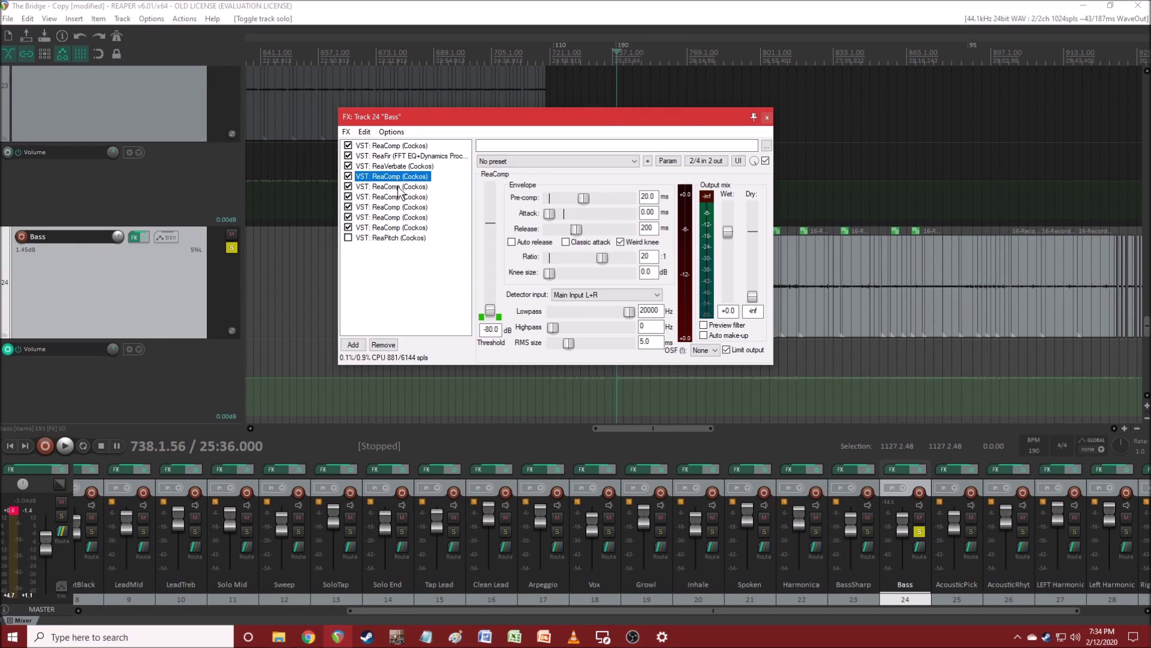
left_click(401, 187)
left_click(400, 197)
left_click(400, 207)
left_click(401, 217)
left_click(402, 227)
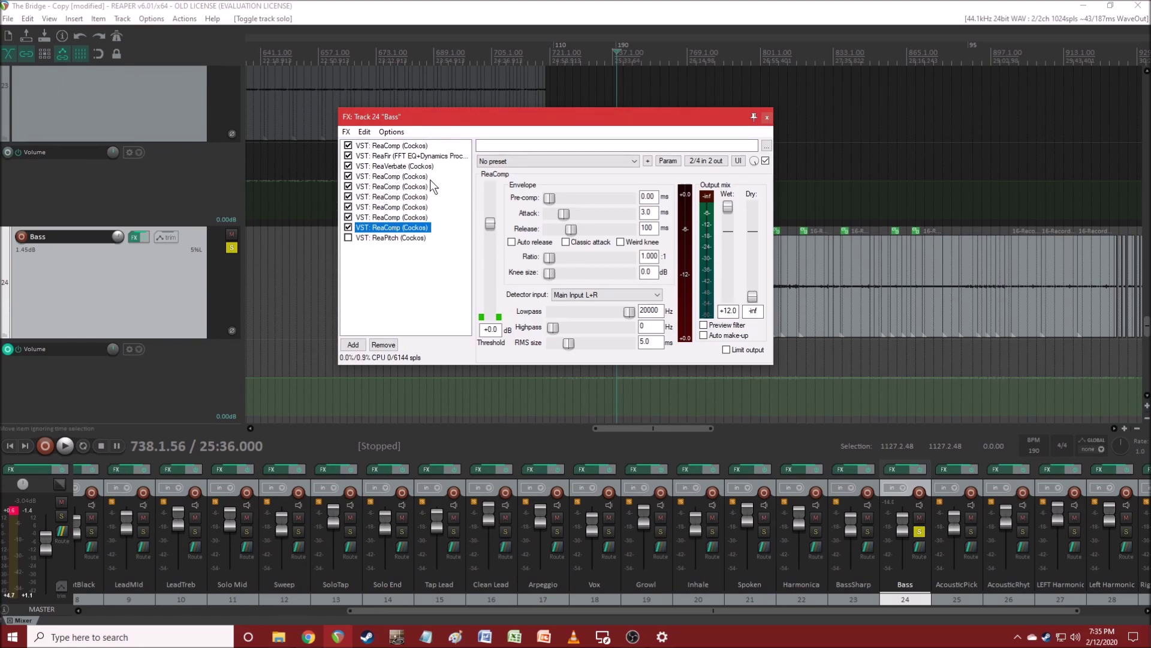
- Add a ReaFir effect at the end of the Bass track's effects chain
left_click(353, 345)
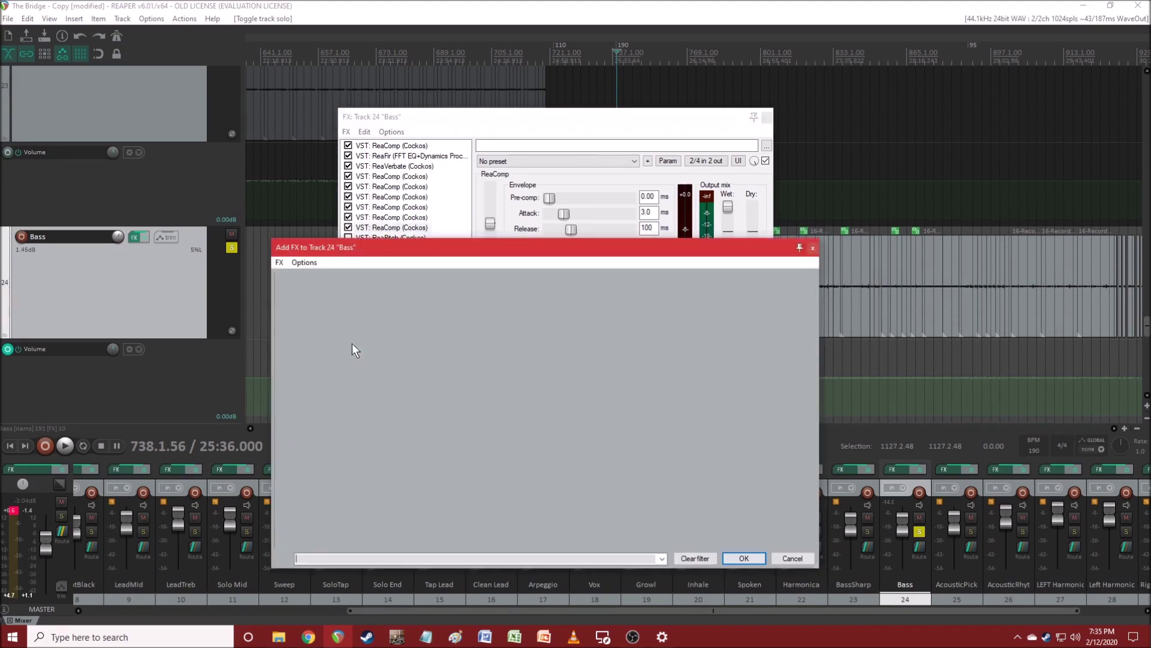
double_click(522, 336)
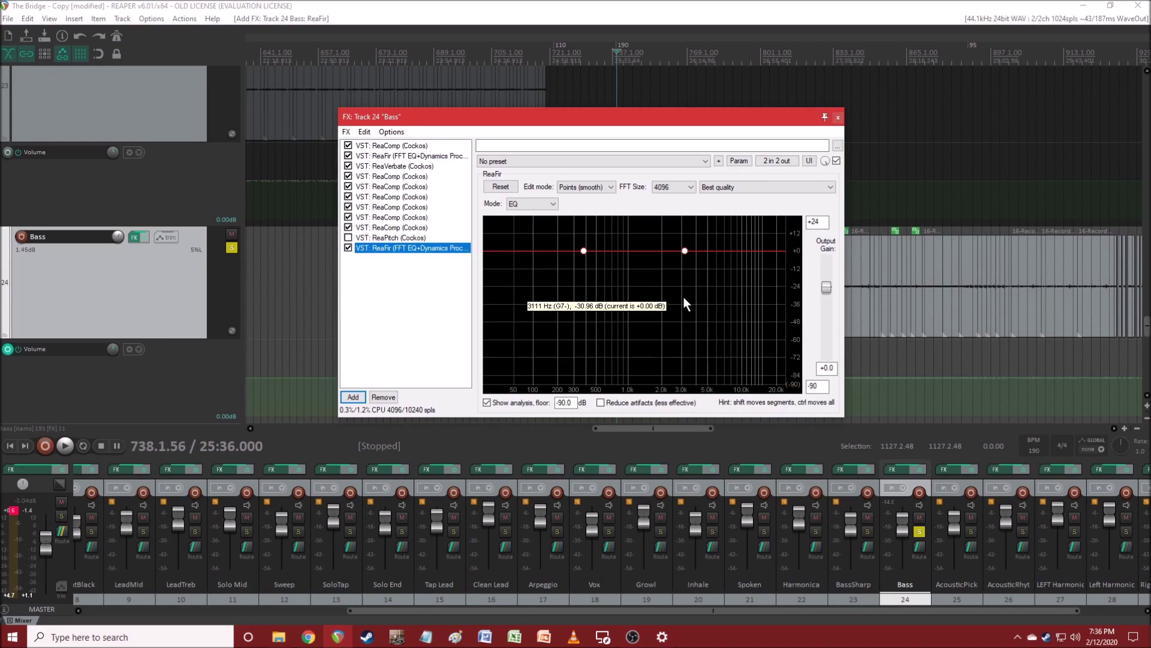
- Bypass all Bass effects except the final ReaFir and play the soloed track to show its raw spectrum
left_click(377, 329)
left_click(348, 227)
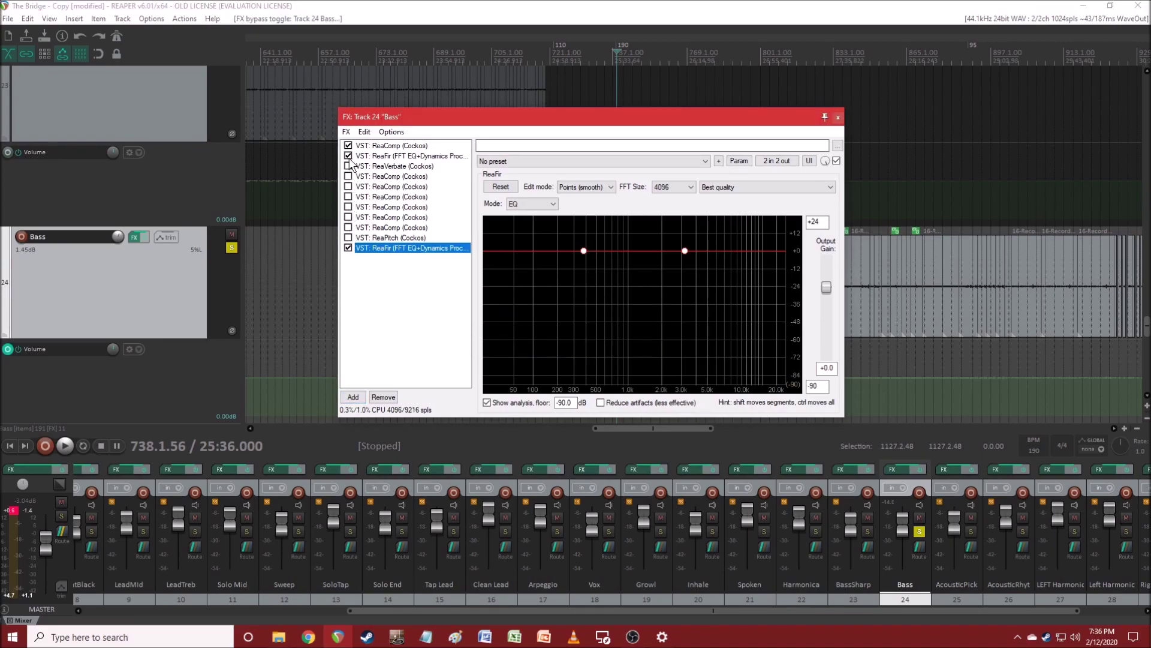
left_click(616, 8)
key("space")
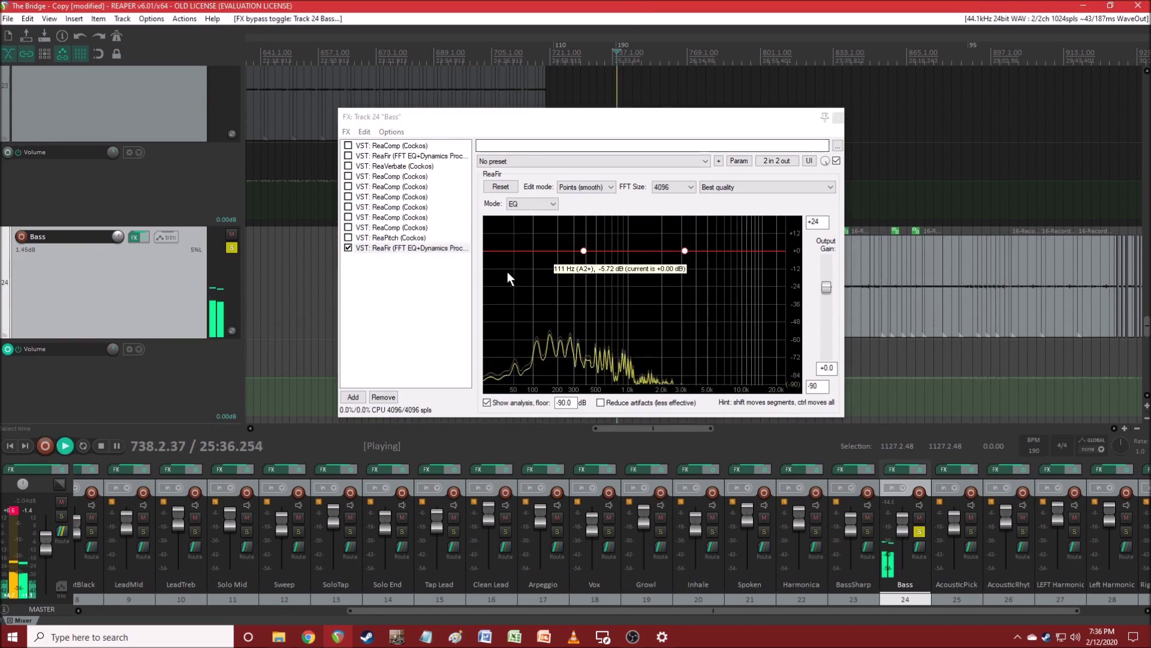
- Audition the last ReaComp compressors on the Bass by enabling them during playback, leaving the last two on, and stop playback
left_click(349, 228)
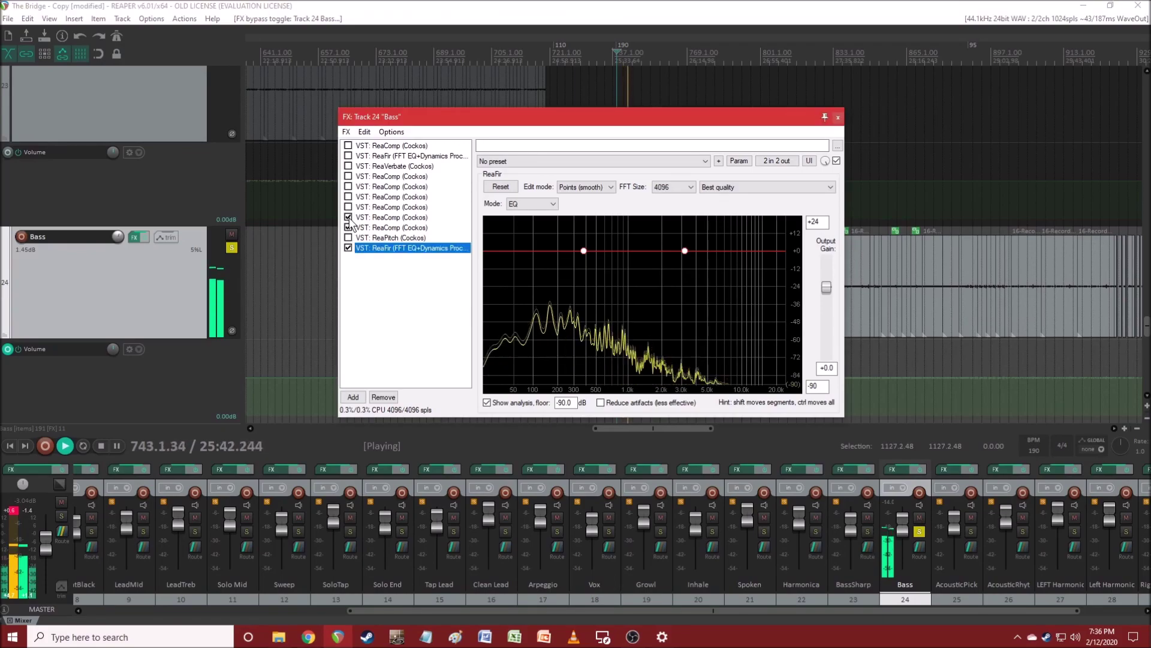
left_click(348, 207)
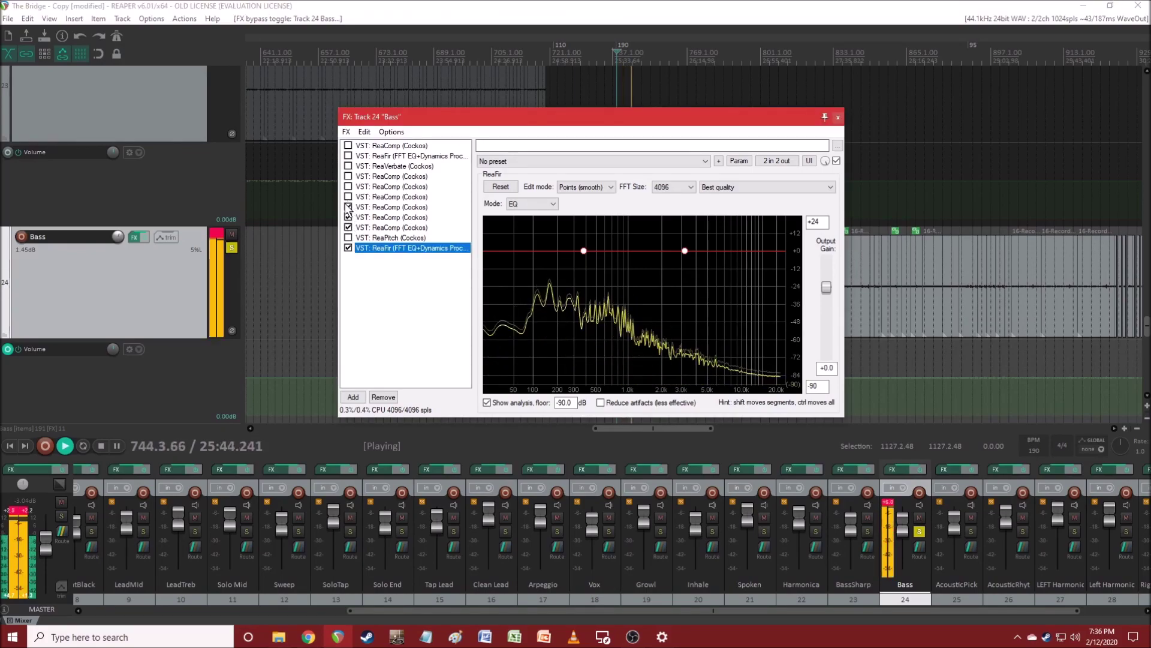
left_click(348, 207)
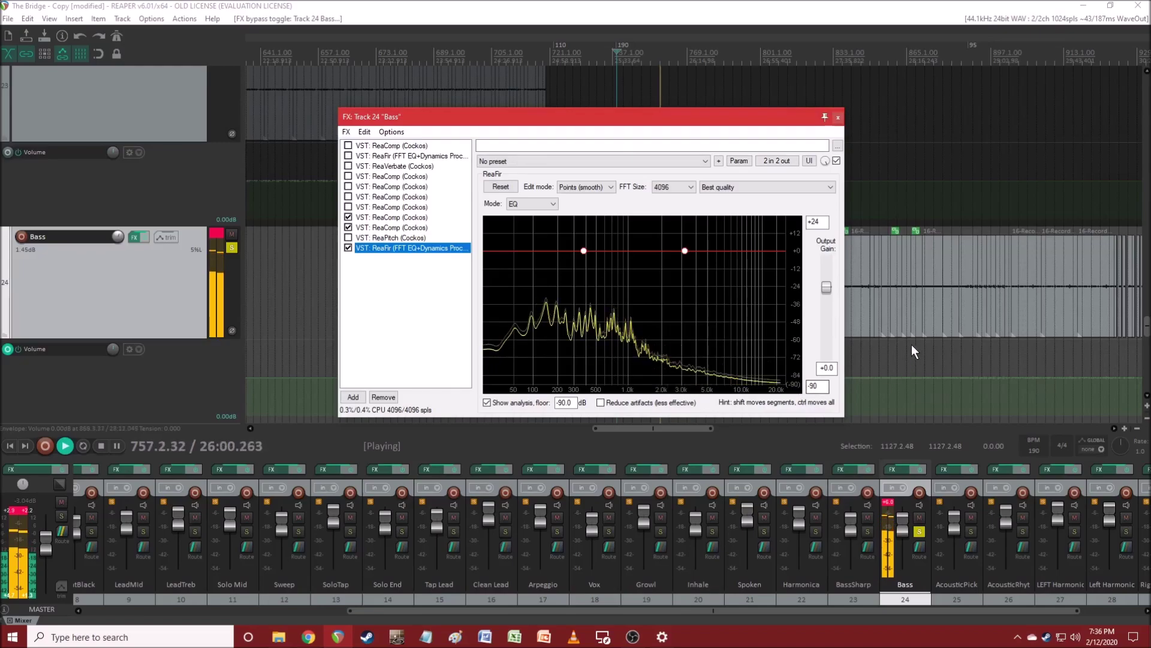
key("space")
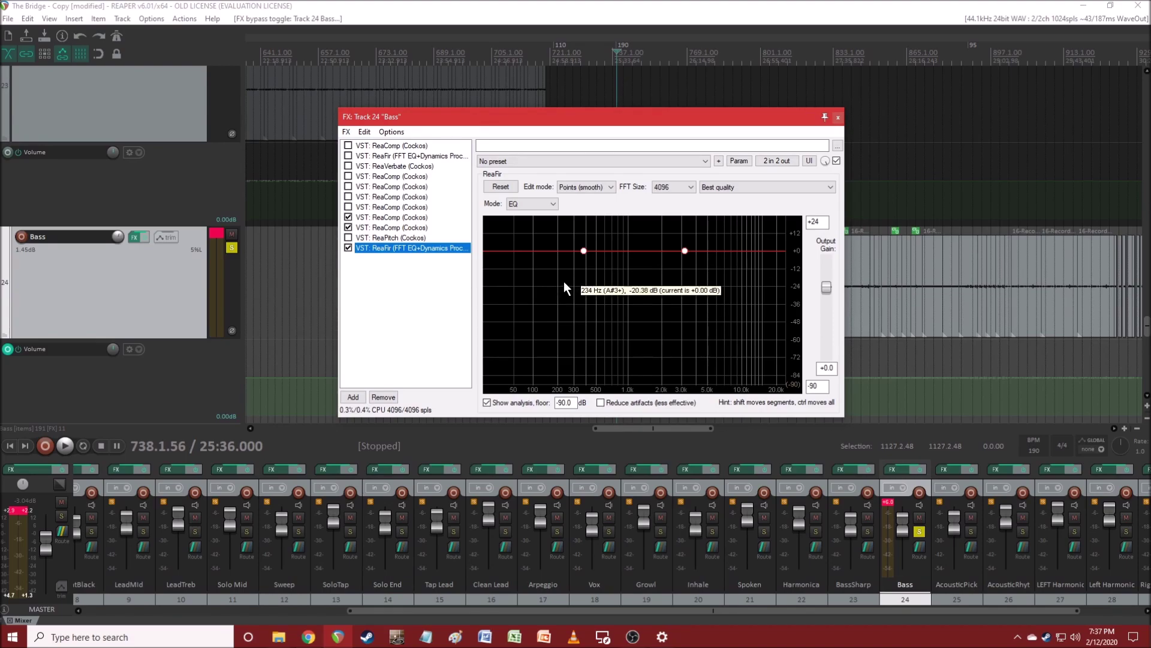
- Bypass the final ReaFir, enable every Bass effect above ReaPitch, and show the first ReaFir's EQ curve
left_click(347, 248)
left_click(348, 207)
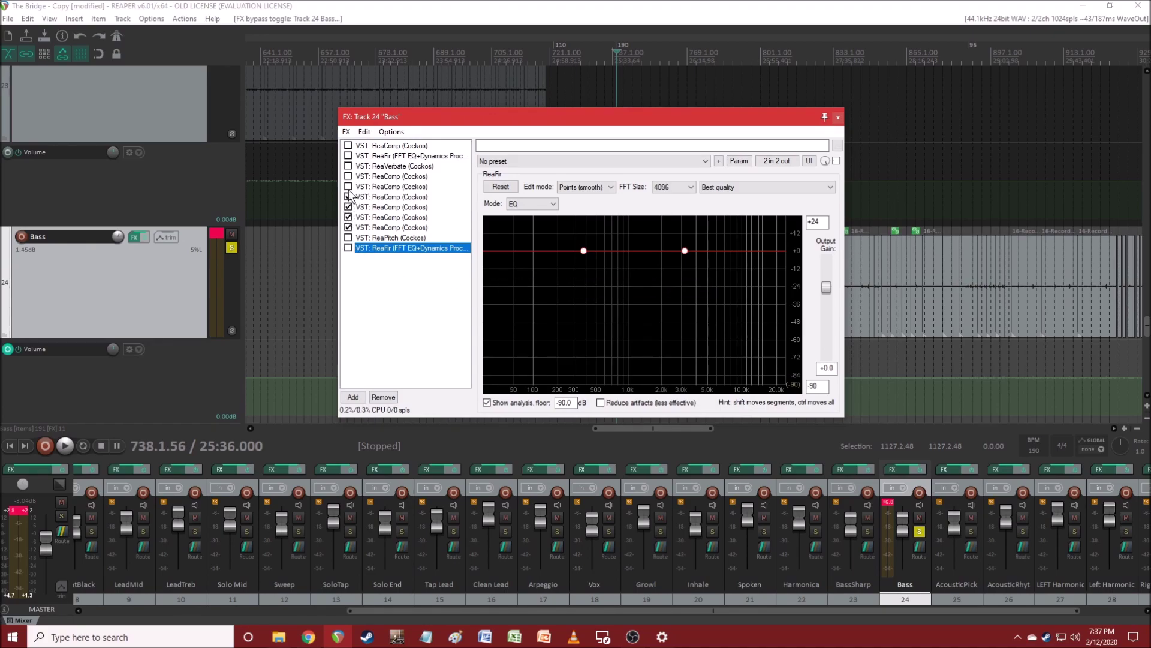
left_click(348, 156)
left_click(384, 156)
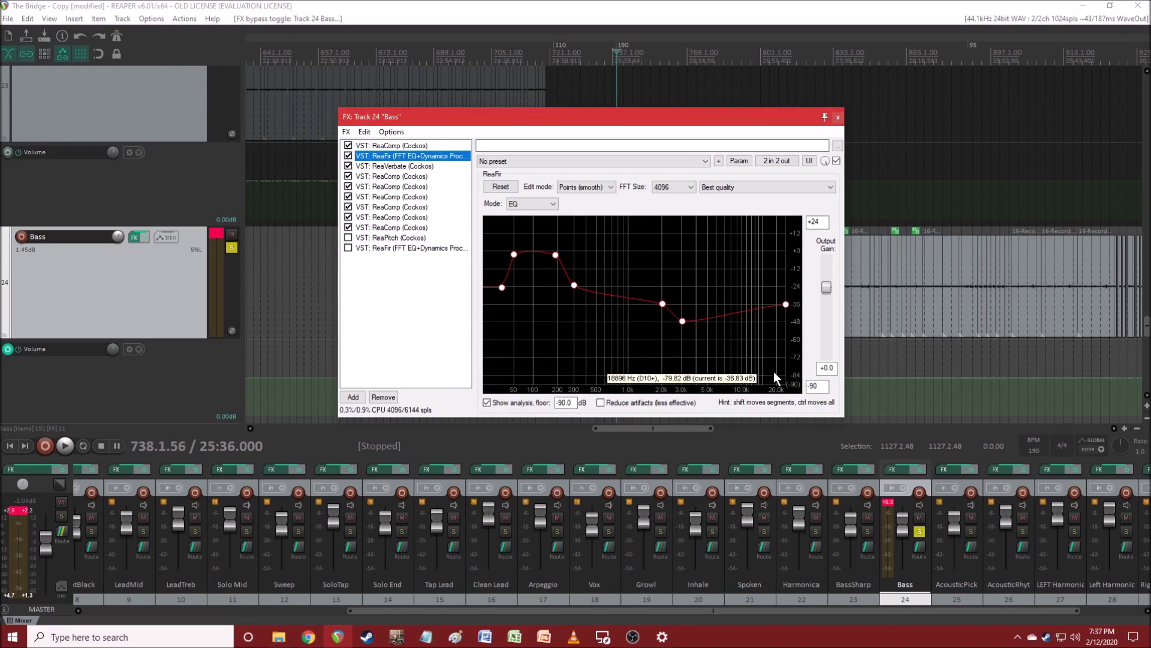
- Audition the Bass at different fader levels, set its volume to about 2.88 dB, and close its effects chain
key("space")
scroll(900, 521, "up", 8)
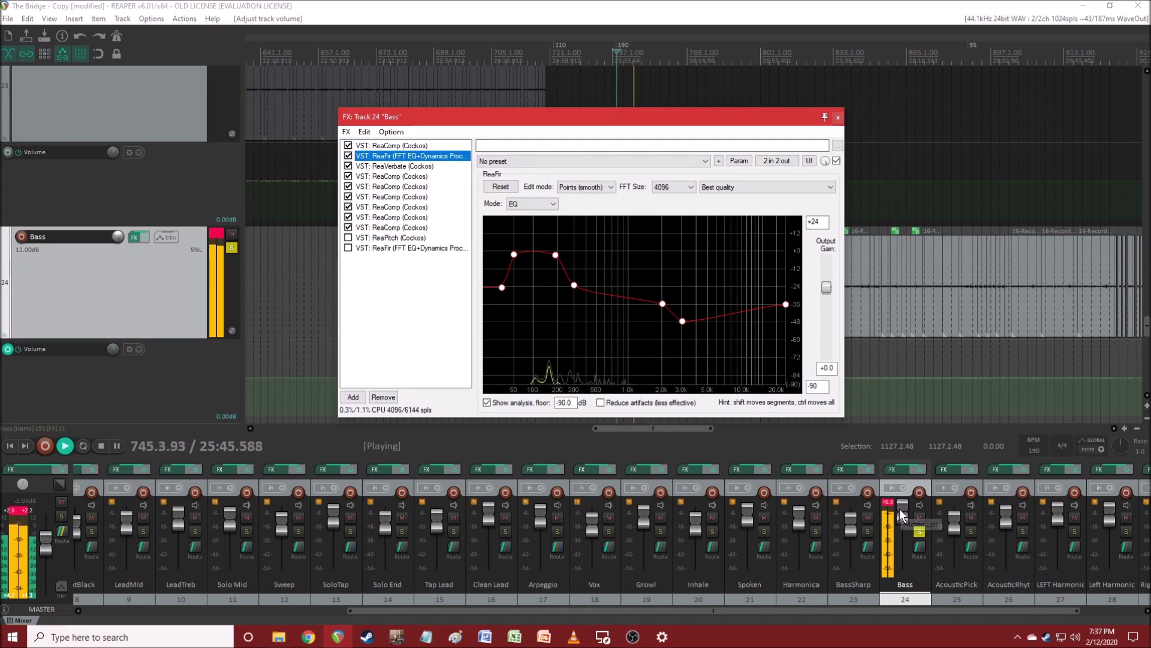
key("space")
double_click(904, 522)
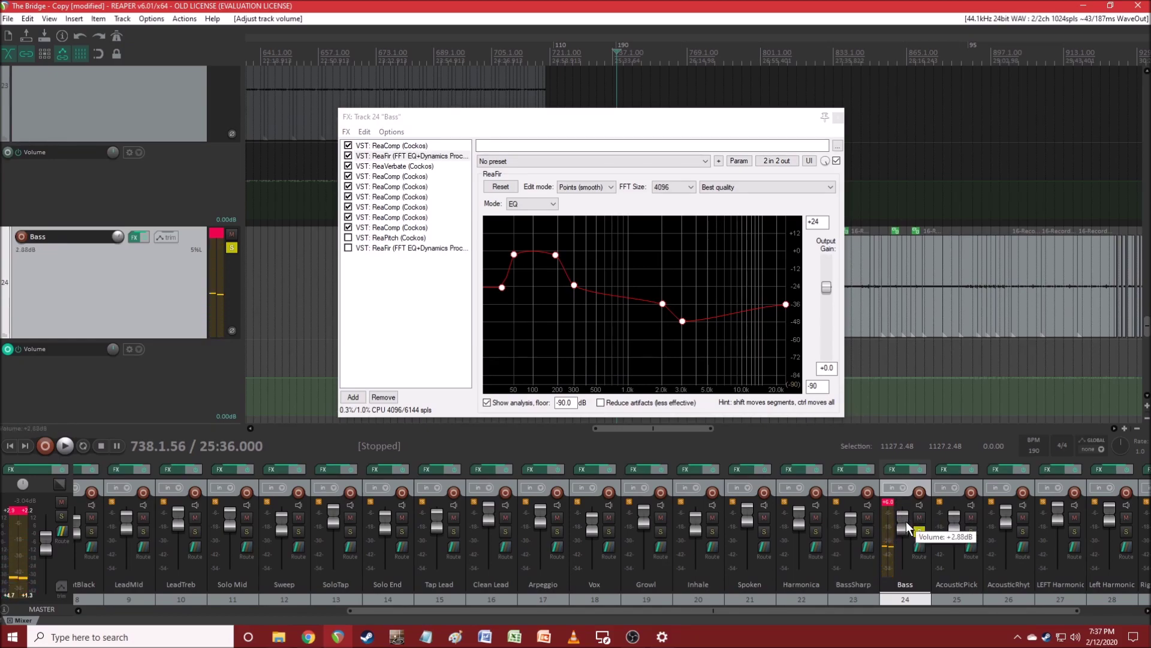
left_click_drag(907, 527, 901, 508)
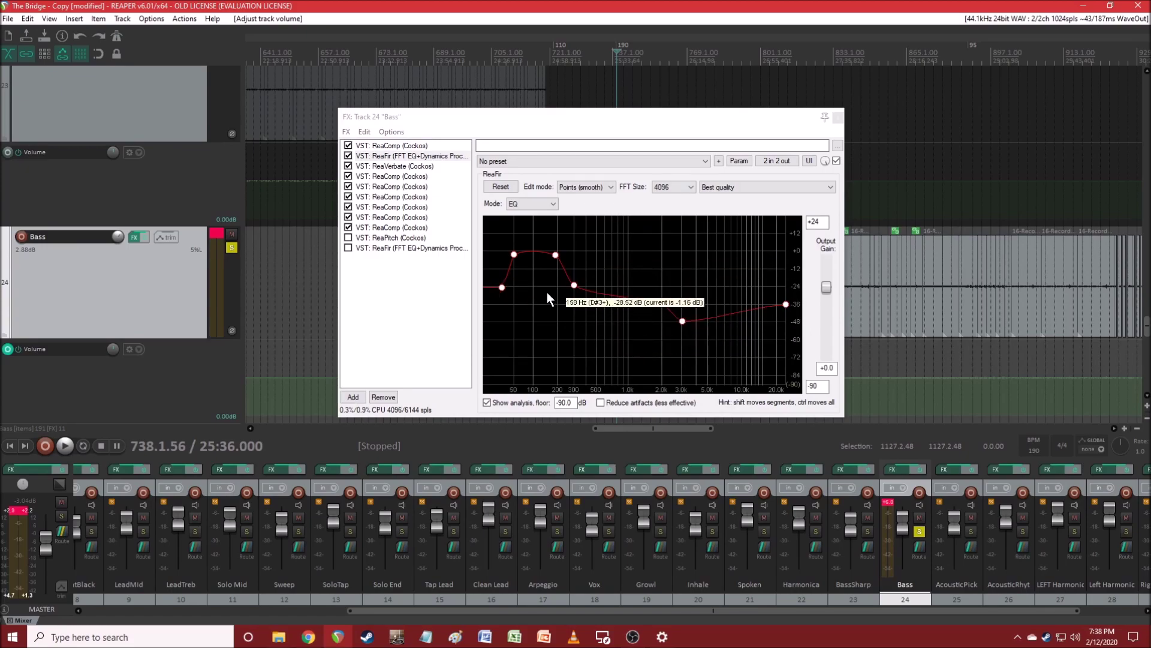
left_click(662, 304)
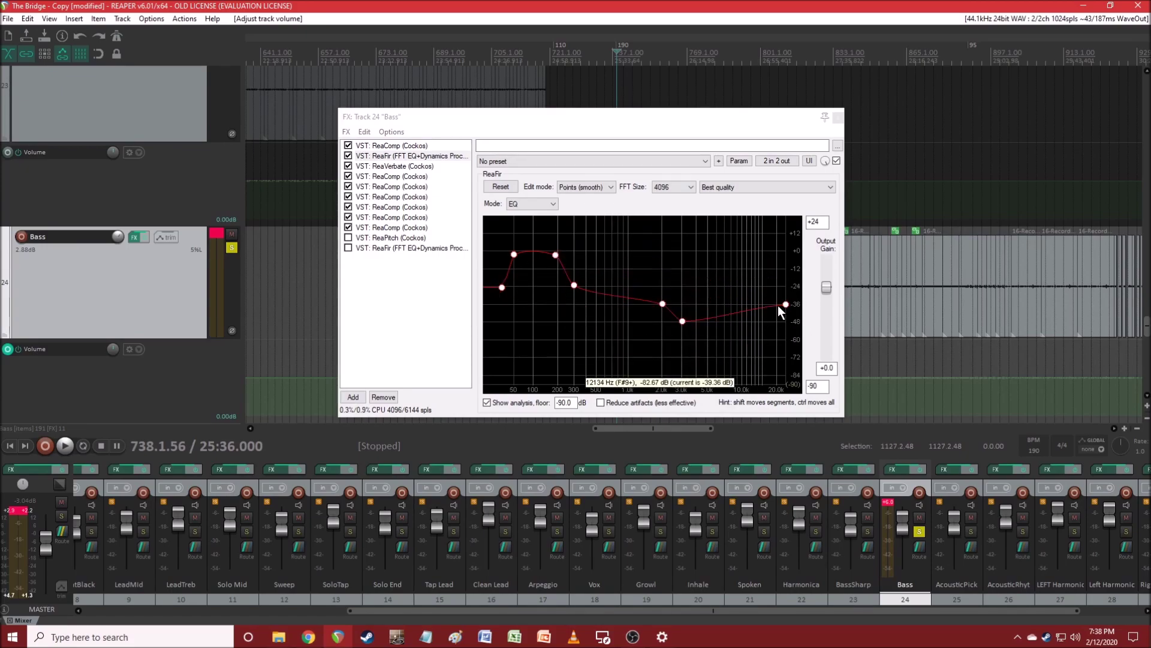
left_click(838, 118)
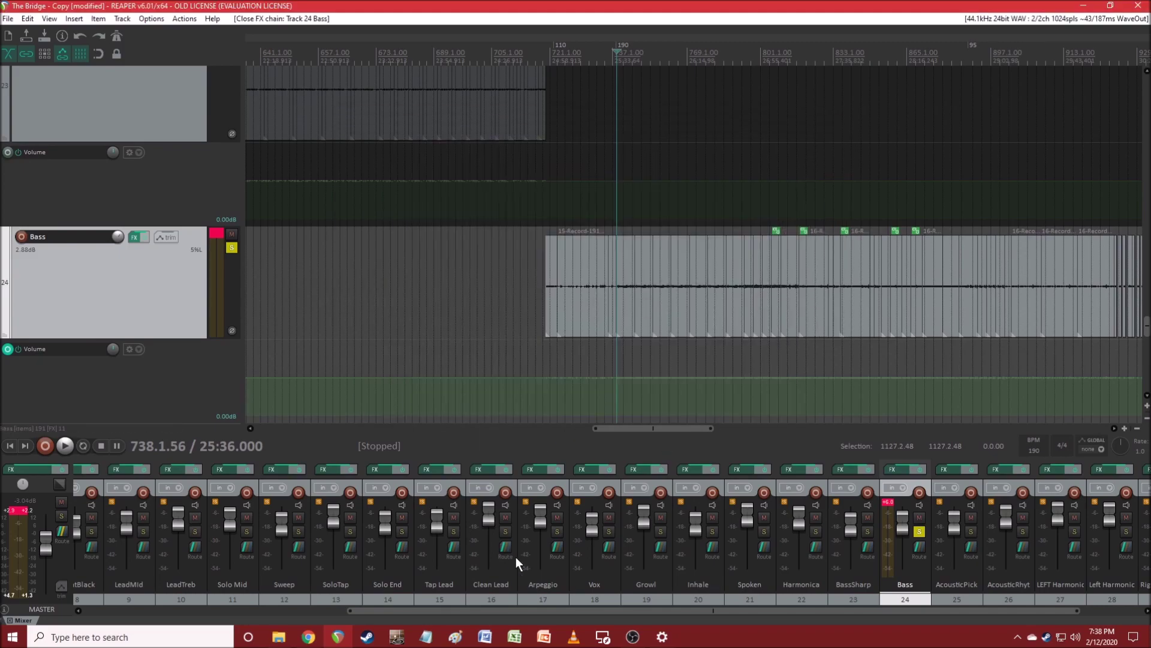
- Examine the effects chains of the LeftMid and RightTreb tracks, including the LeftMid ReaFir EQ curve, and close them
left_click_drag(503, 607, 283, 619)
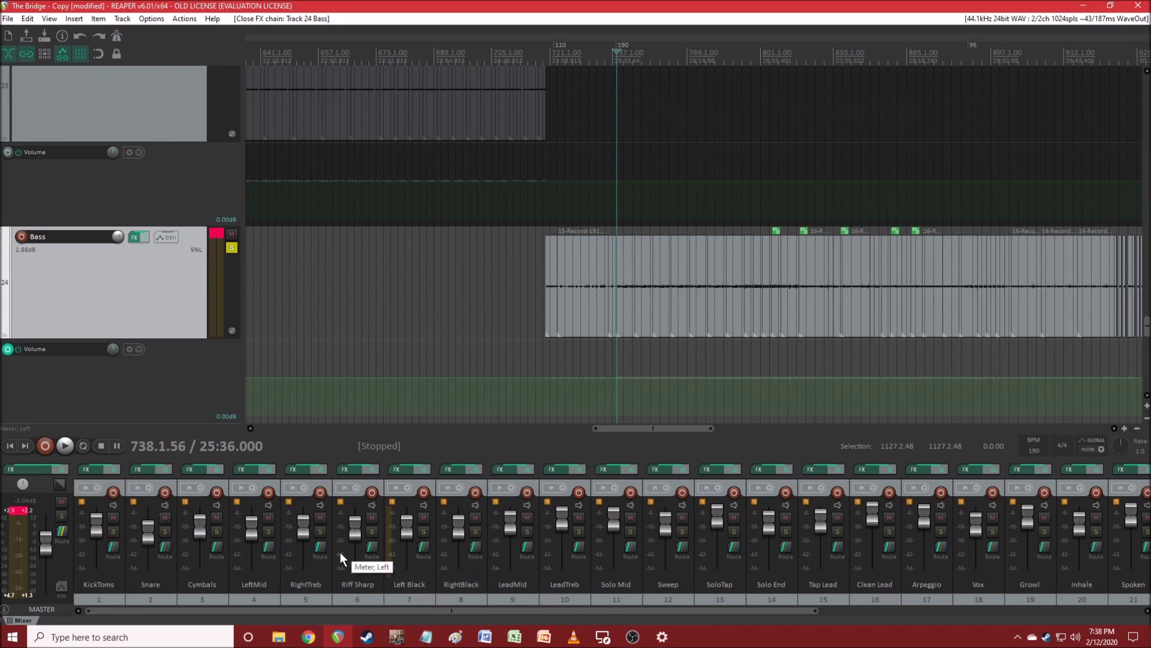
left_click(250, 472)
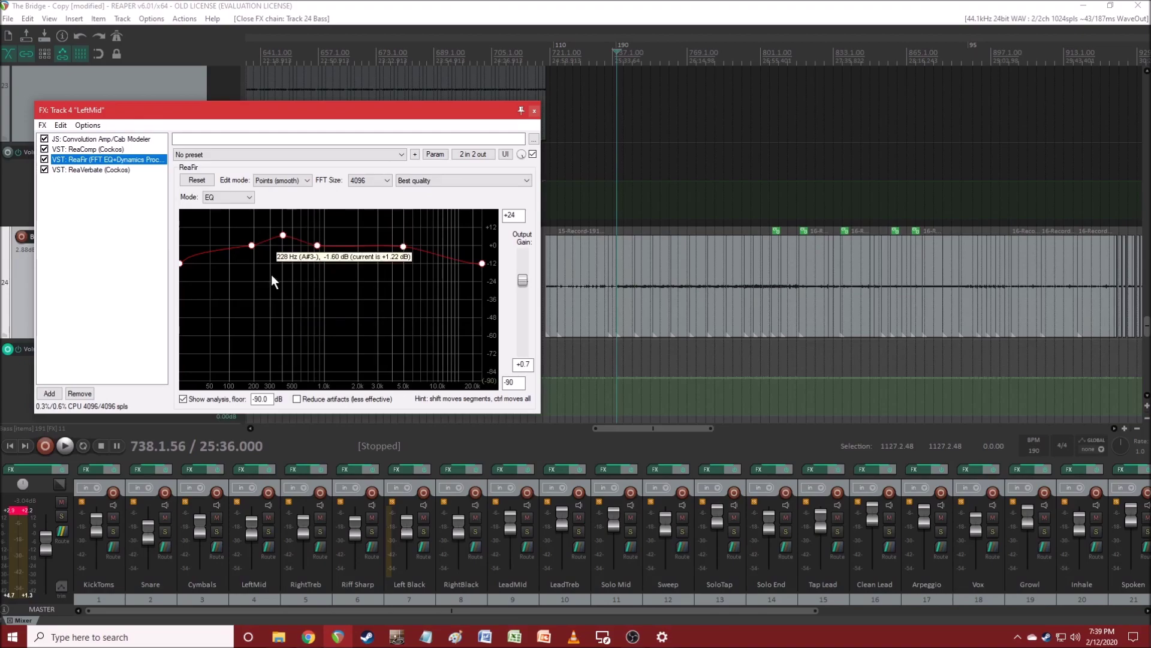
left_click(323, 462)
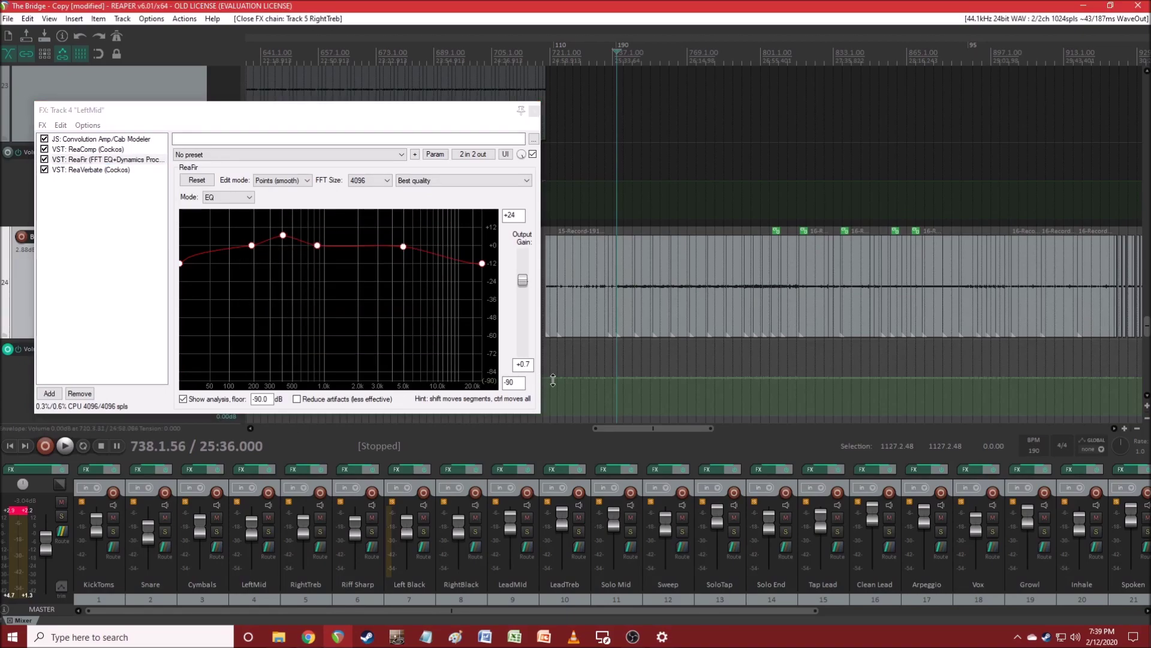
left_click(295, 469)
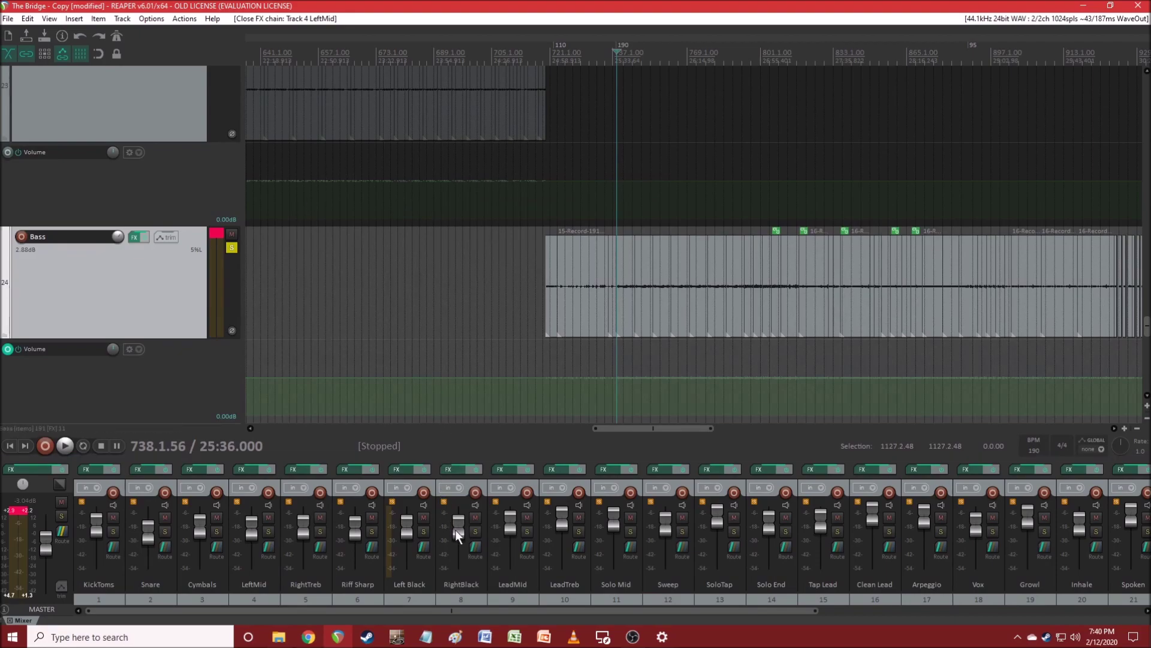
- Open the effects chains of the Left Black and RightBlack tracks to compare their ReaFir EQ curves
left_click(404, 473)
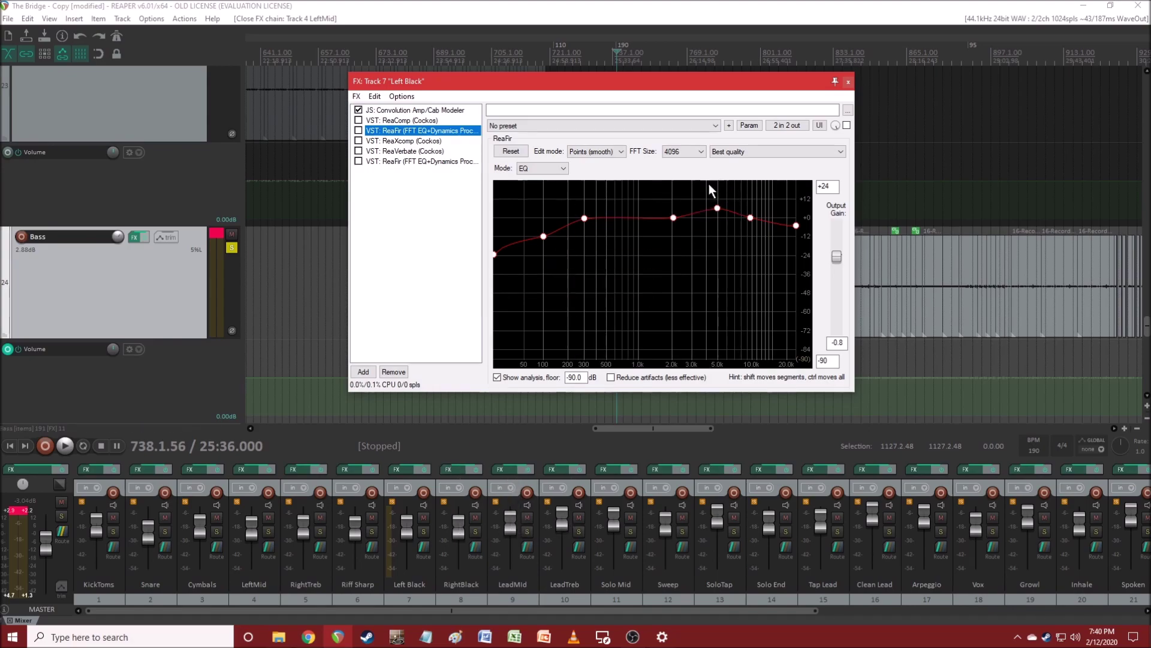
left_click(455, 470)
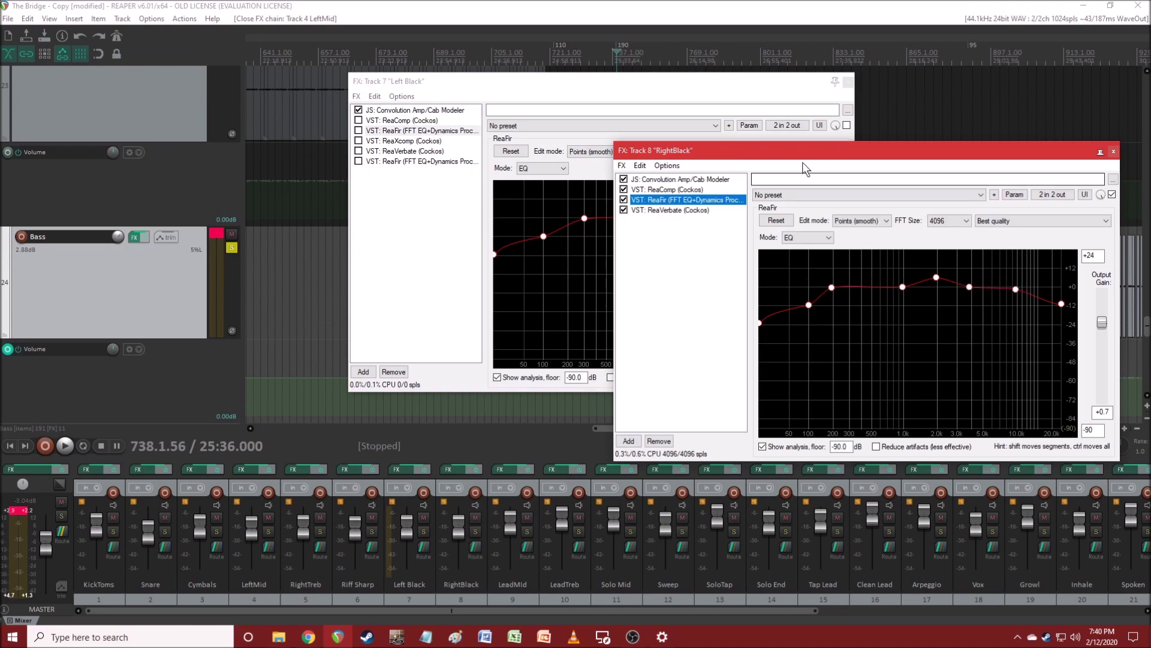
- Place the Left Black and RightBlack effects chains side by side to compare their ReaFir curves, and close the RightBlack chain
left_click_drag(722, 85, 484, 77)
left_click_drag(804, 153, 760, 118)
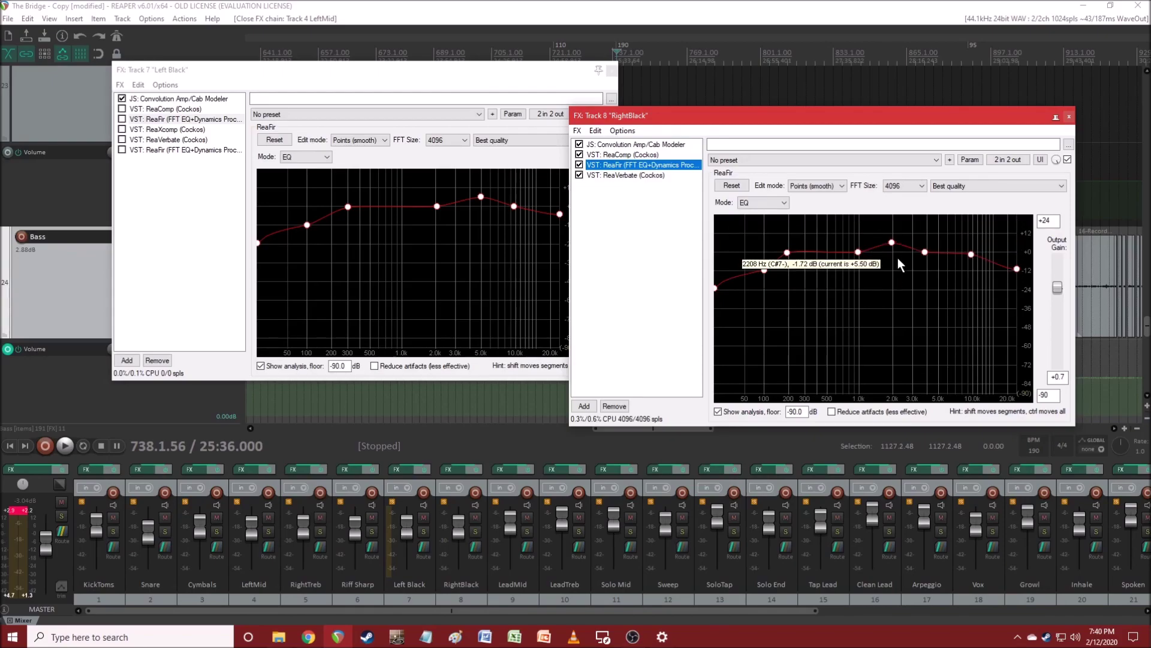
key("F6")
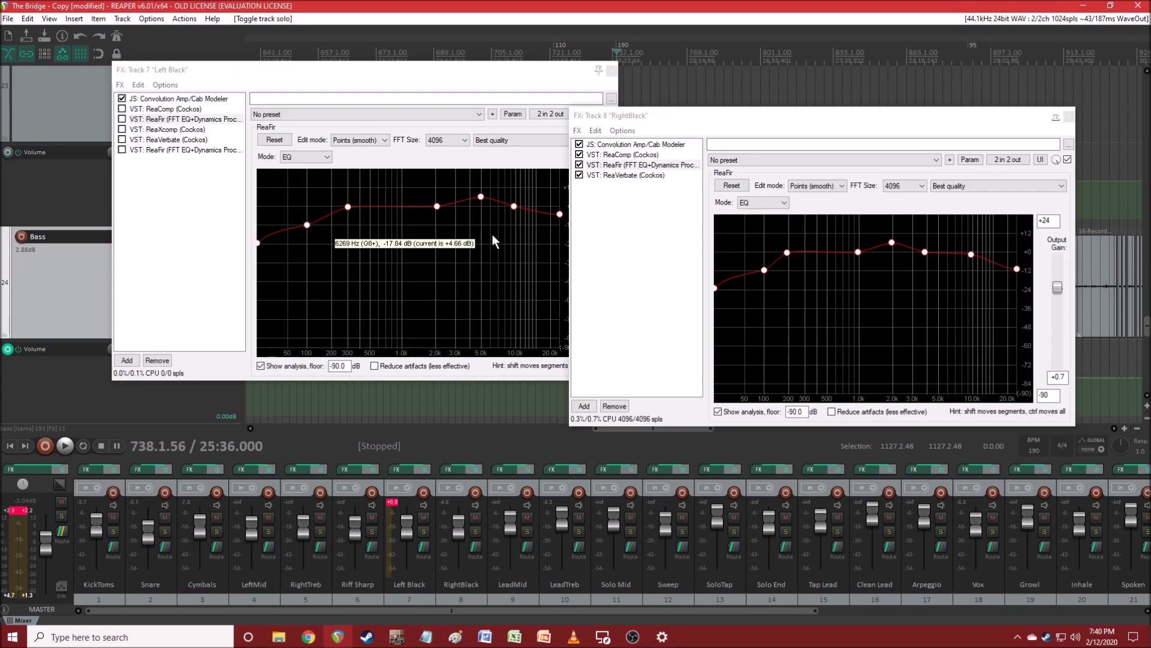
left_click(1069, 117)
left_click_drag(478, 70, 708, 86)
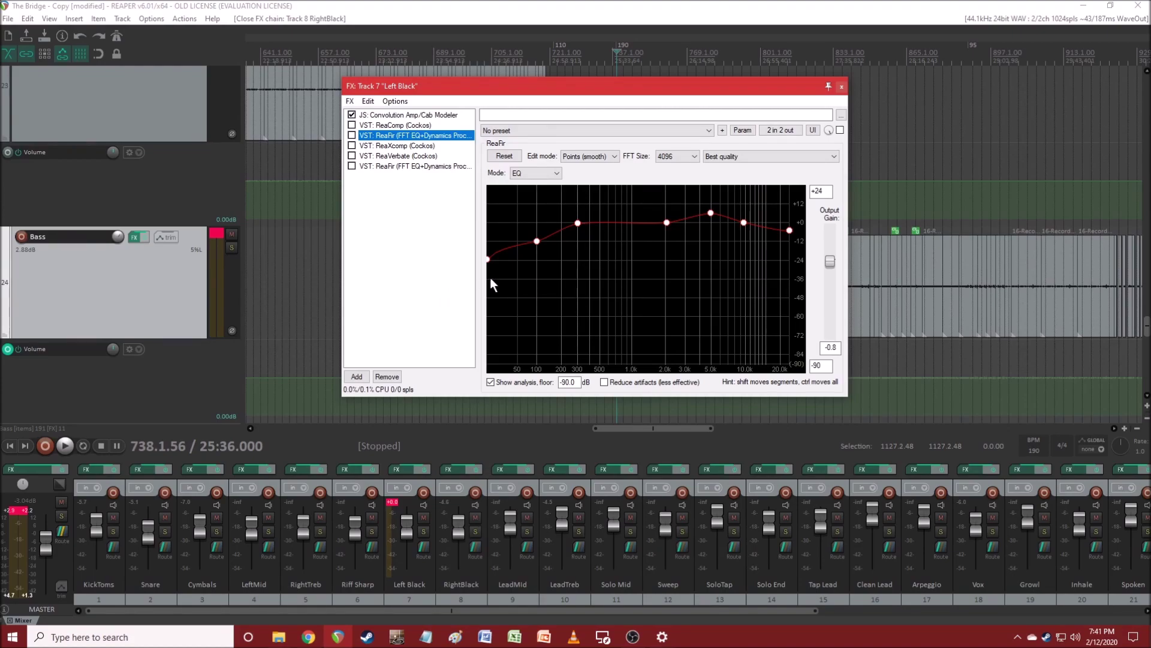
- Solo Left Black and audition it with the Convolution Amp/Cab Modeler bypassed while raising its volume to about 9.42 dB
left_click(434, 117)
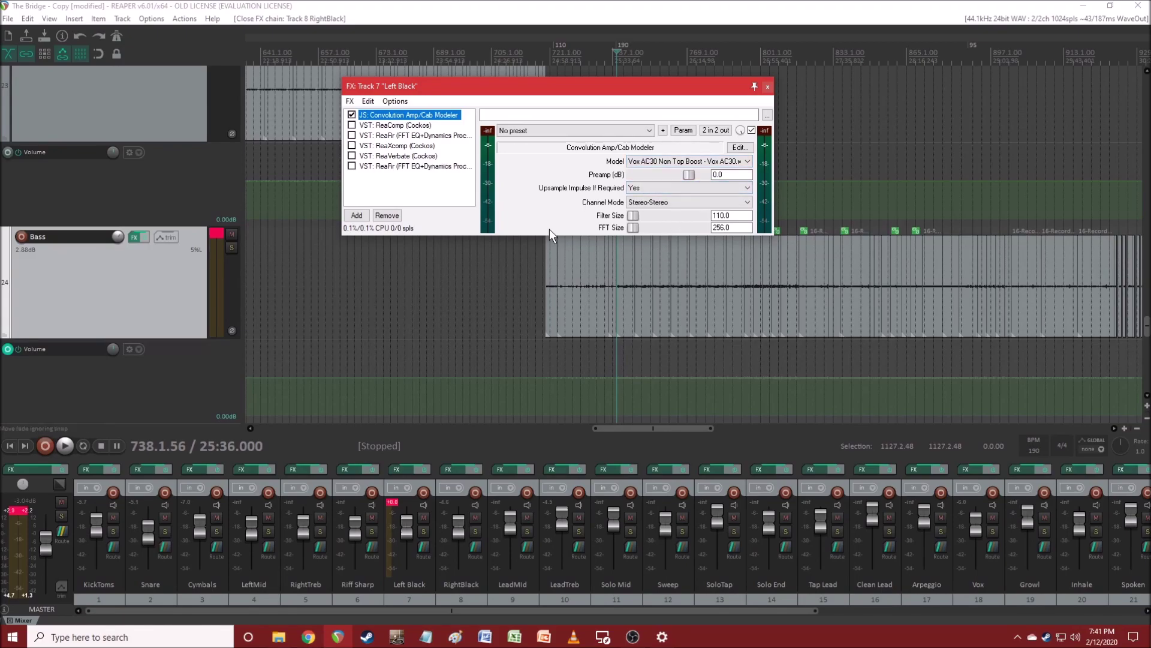
key("F6")
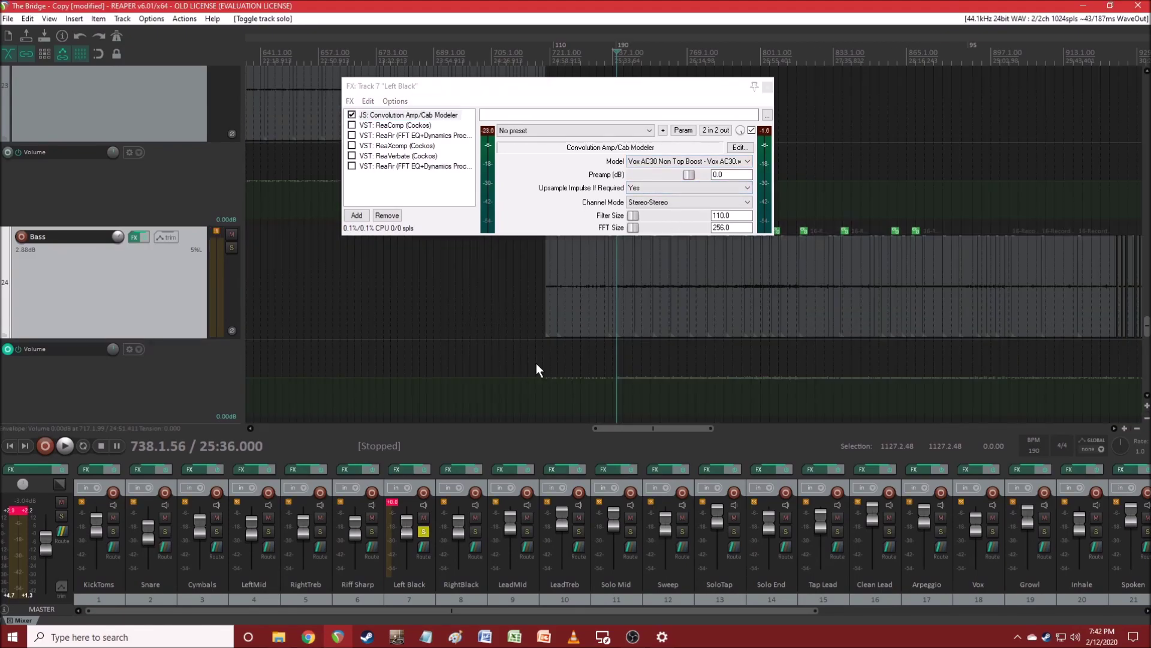
left_click(352, 115)
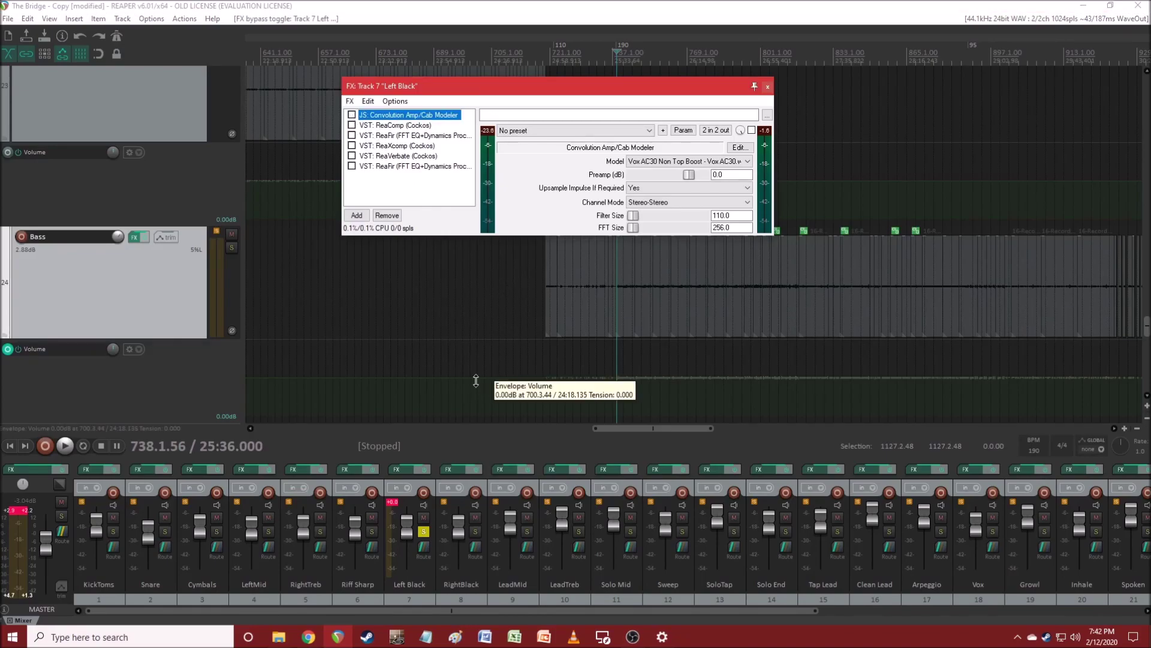
key("space")
left_click_drag(405, 524, 408, 514)
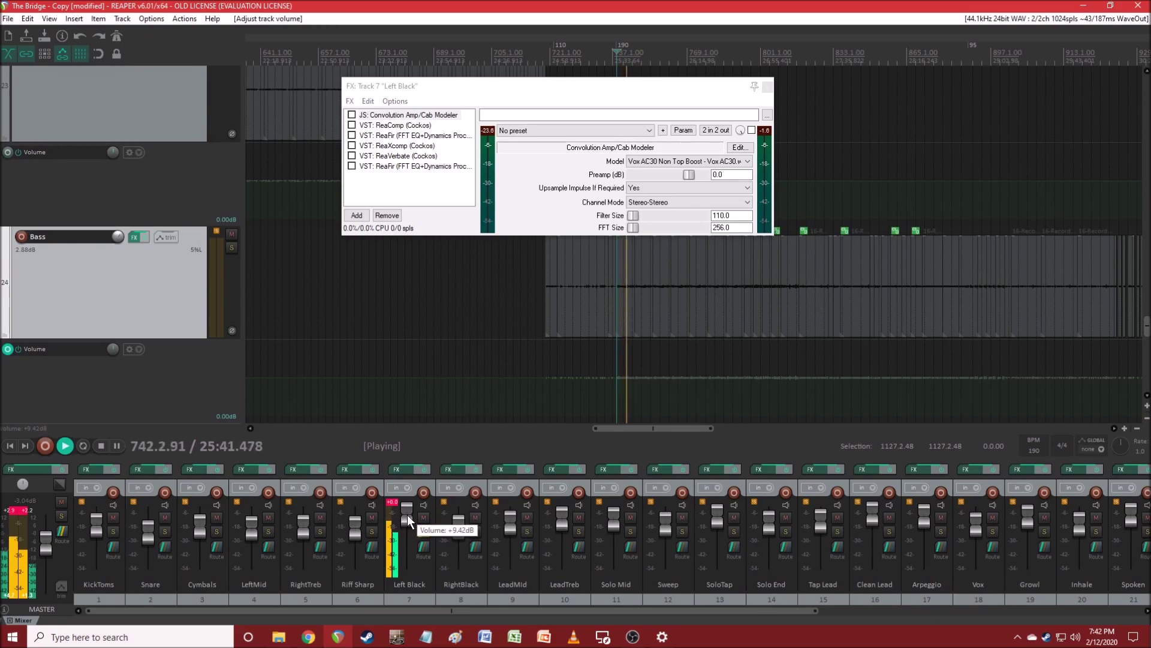
left_click(423, 531)
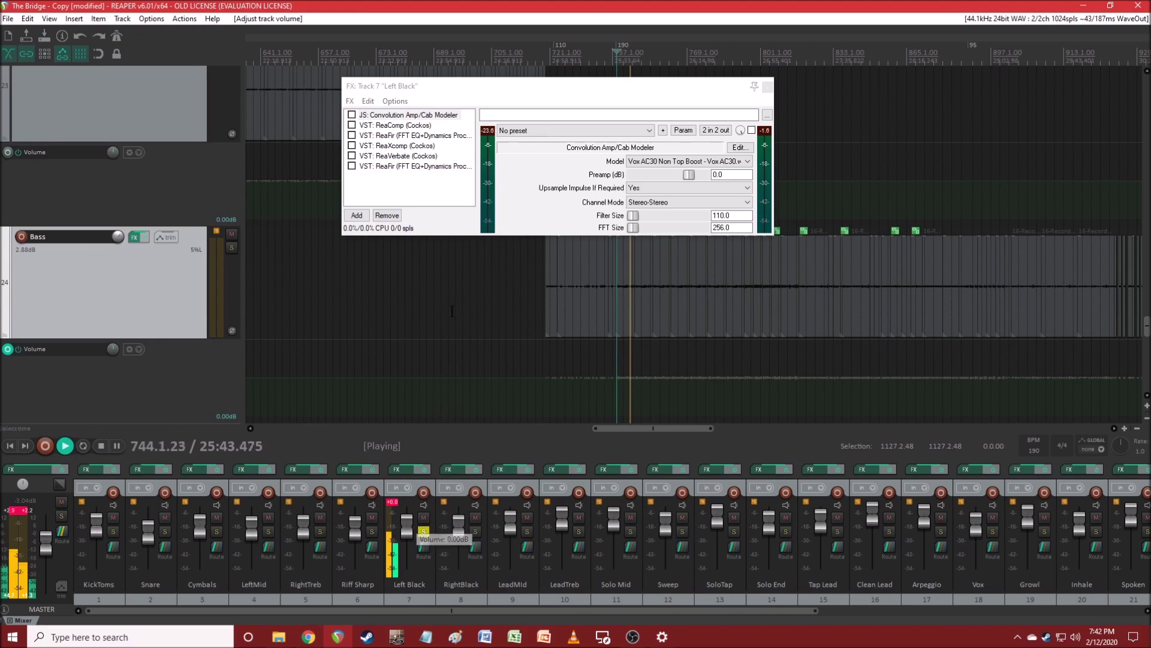
- Re-enable the Convolution Amp/Cab Modeler, set Left Black's volume to -2.27 dB during playback, and stop
left_click(352, 115)
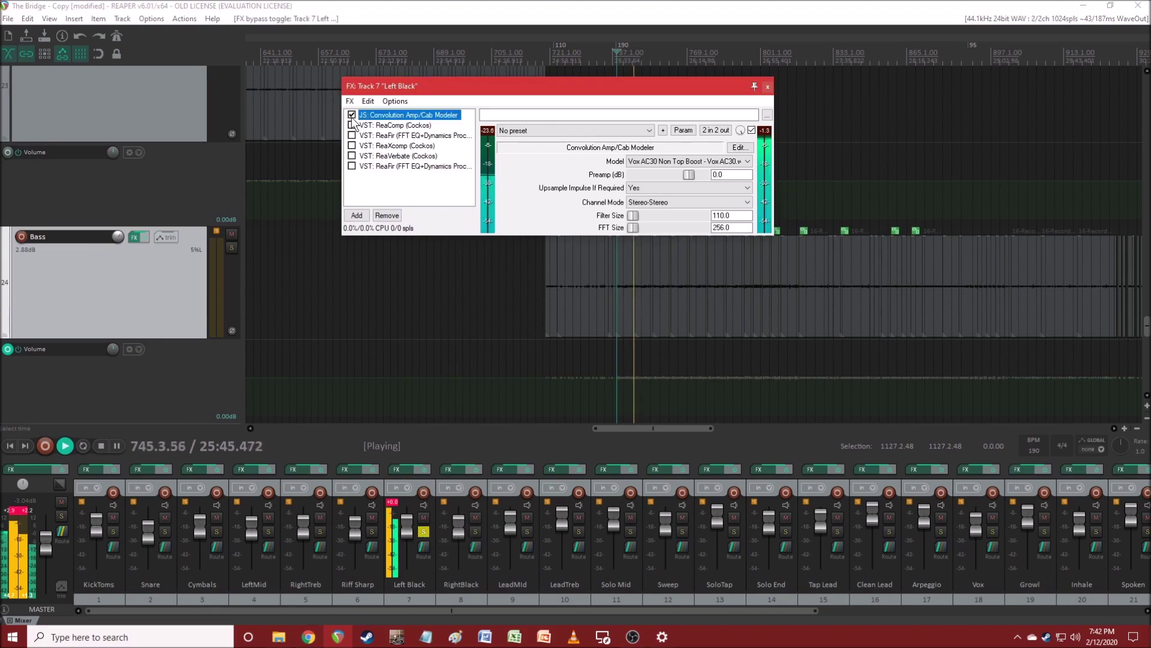
scroll(408, 522, "up", 1)
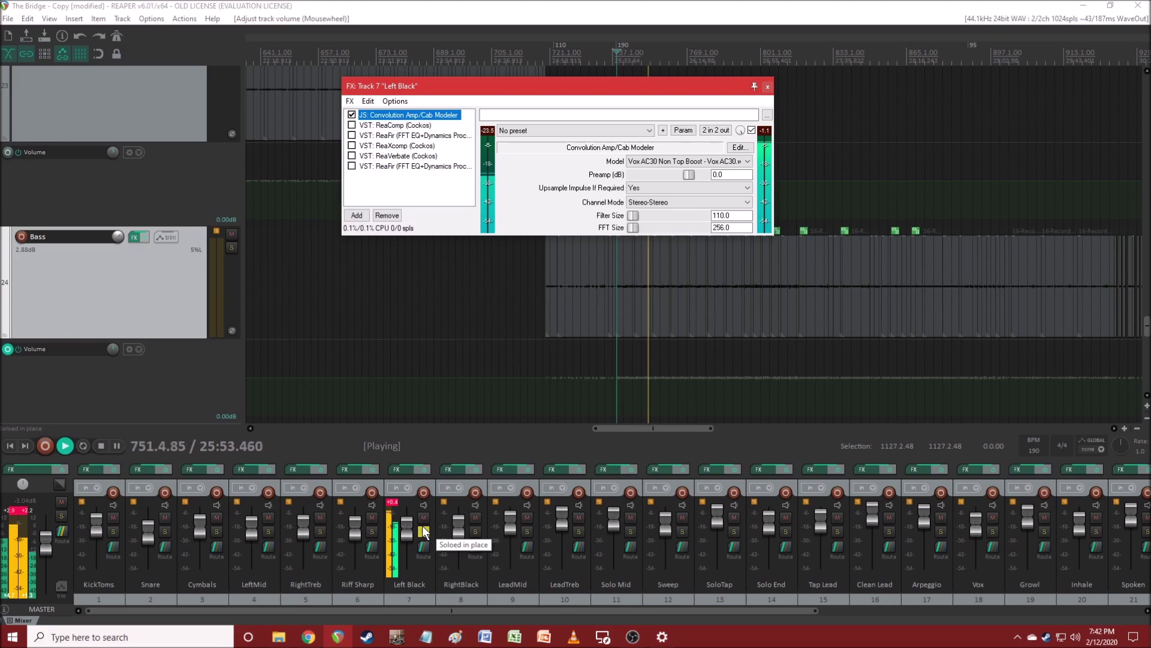
key("space")
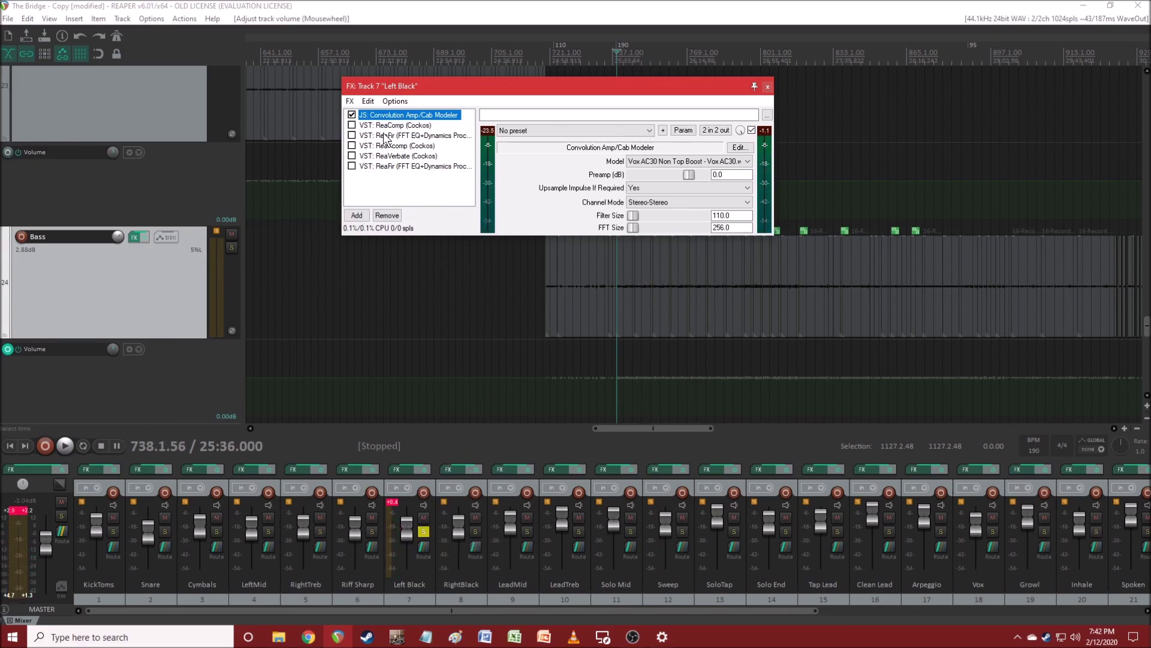
- Enable the last ReaFir in the Left Black chain and play the track to view its spectrum
left_click(376, 168)
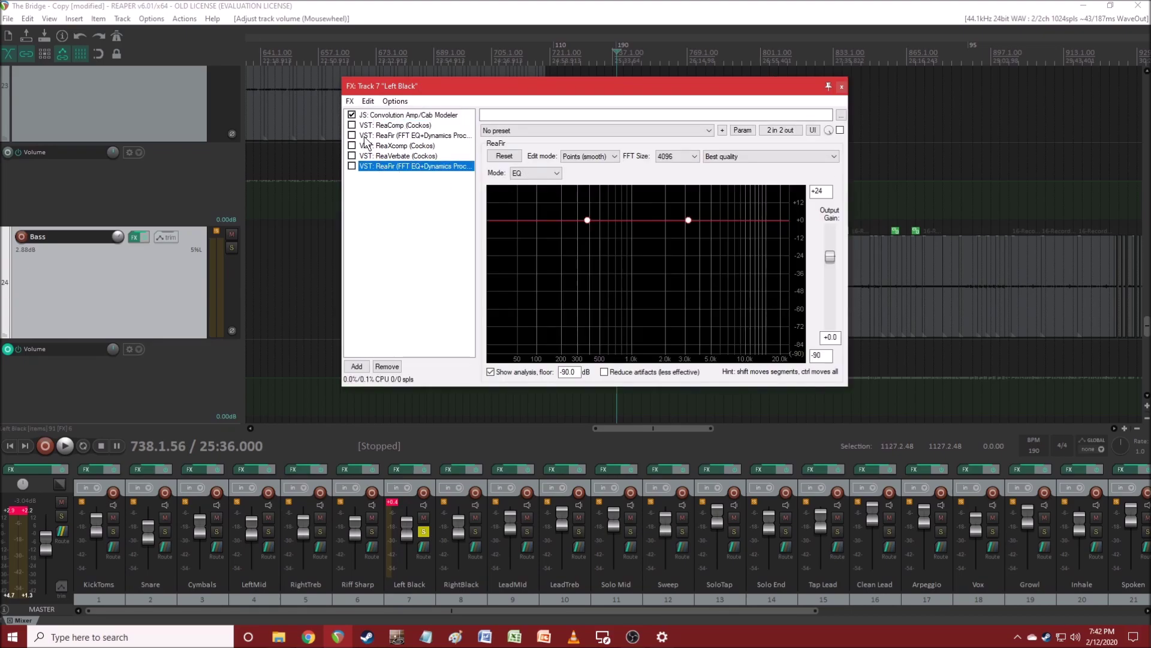
left_click(352, 166)
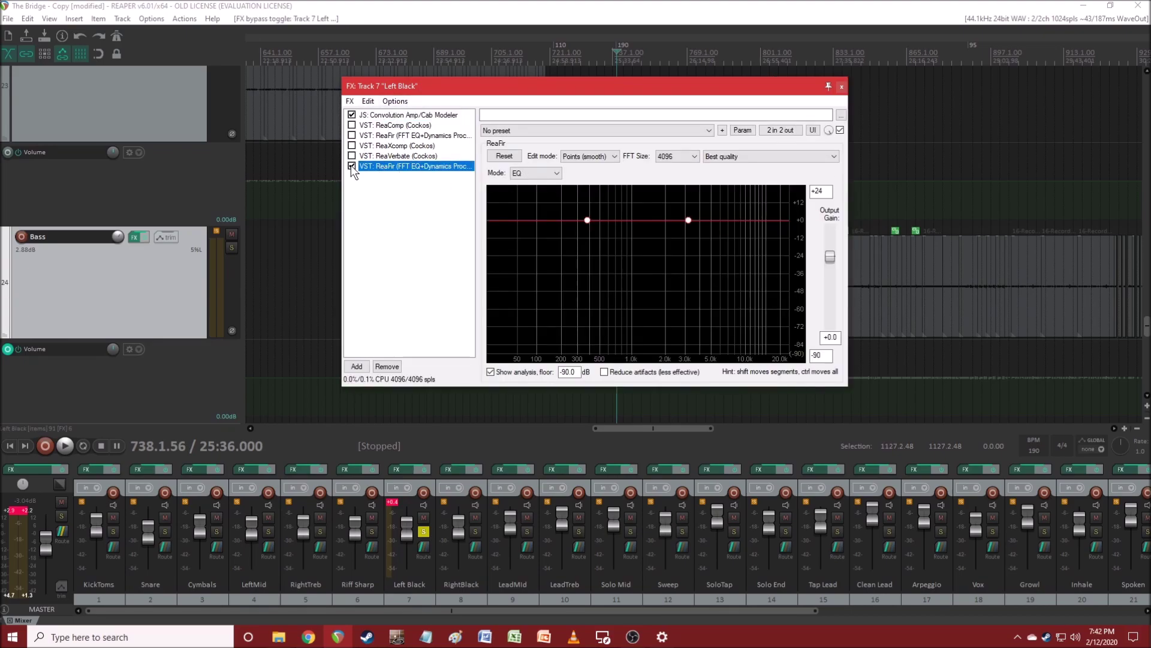
key("space")
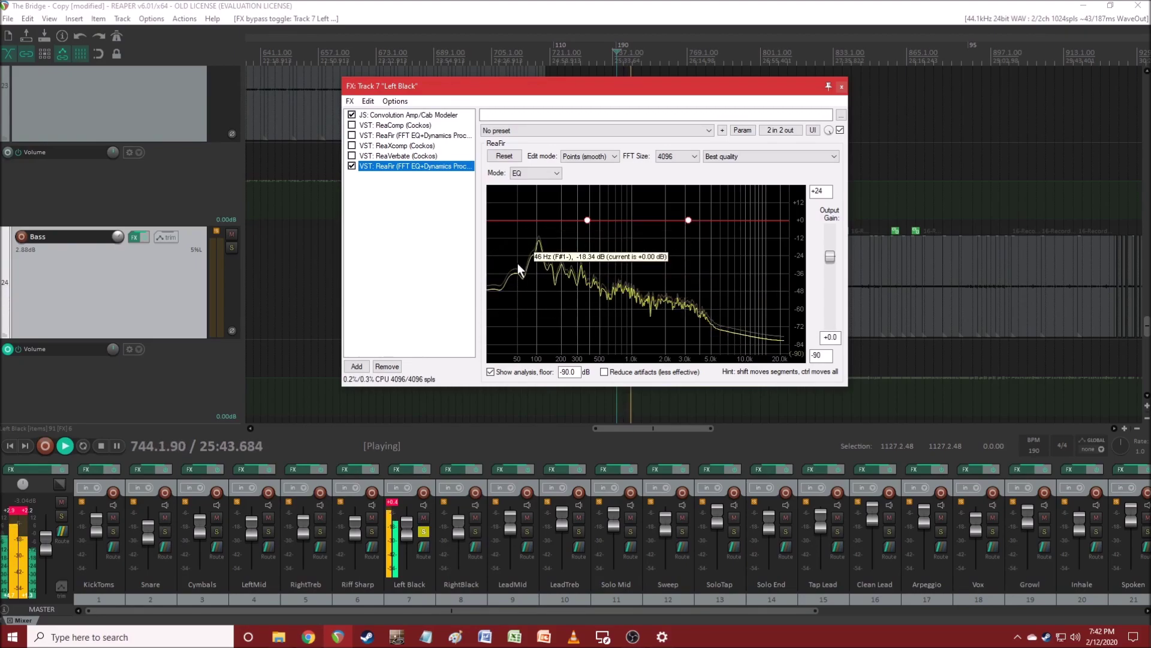
key("space")
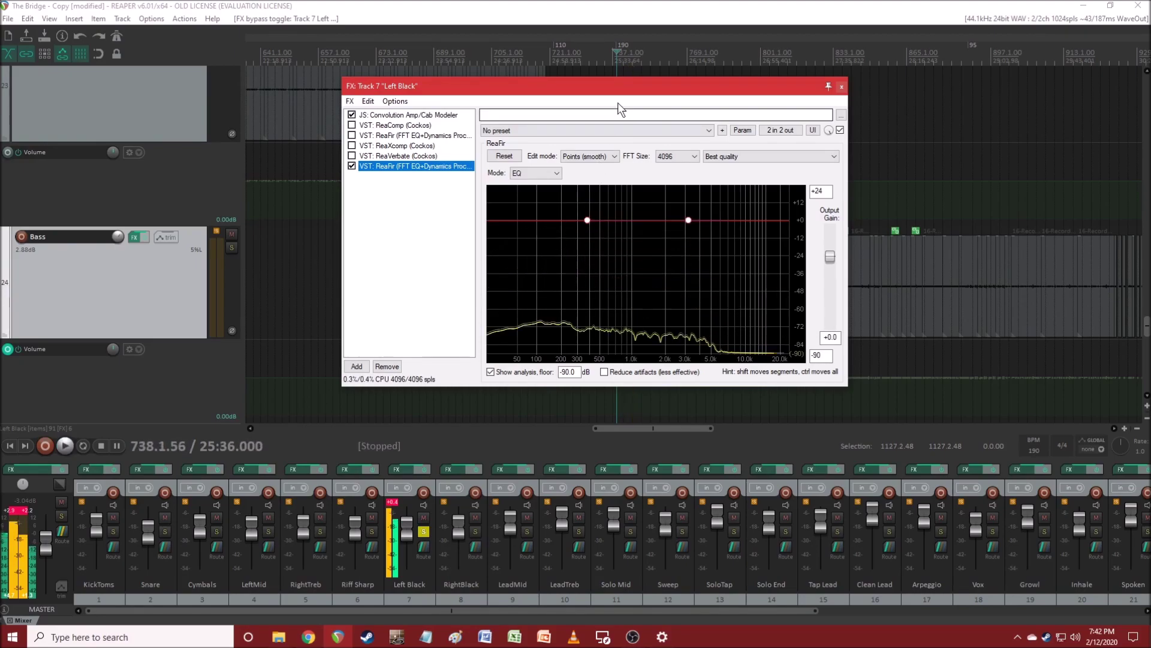
- Select the Left Black track, play it from about measure 821, and examine its spectrum in the last ReaFir
left_click_drag(678, 94, 459, 133)
scroll(696, 299, "down", 4)
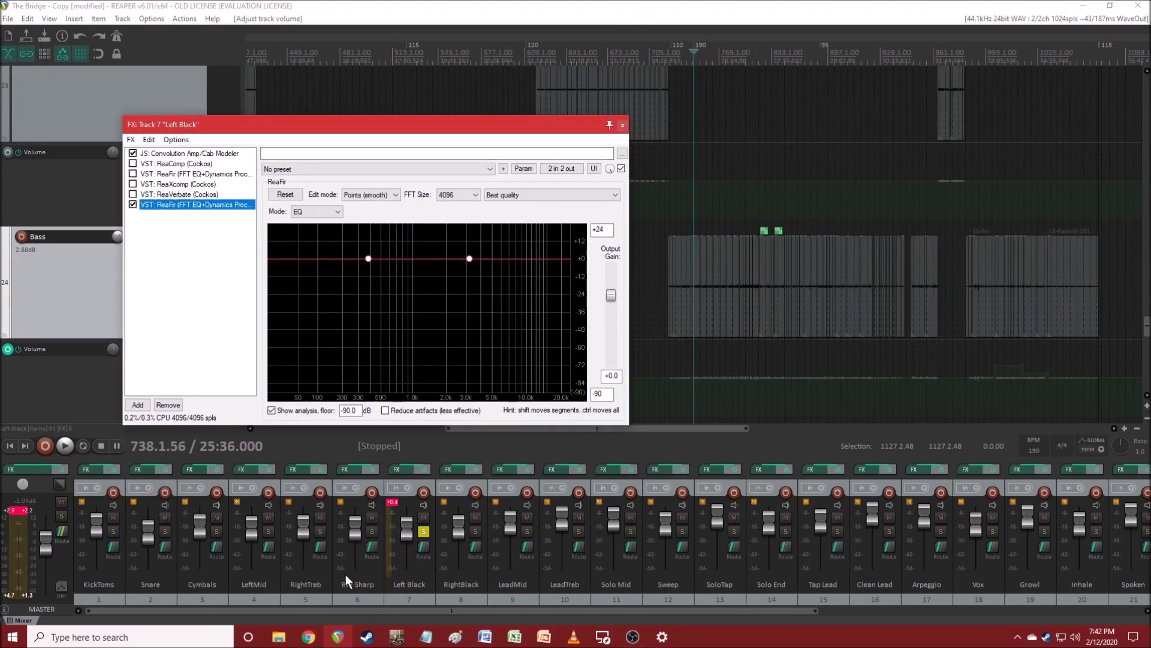
left_click(420, 570)
scroll(768, 246, "up", 2)
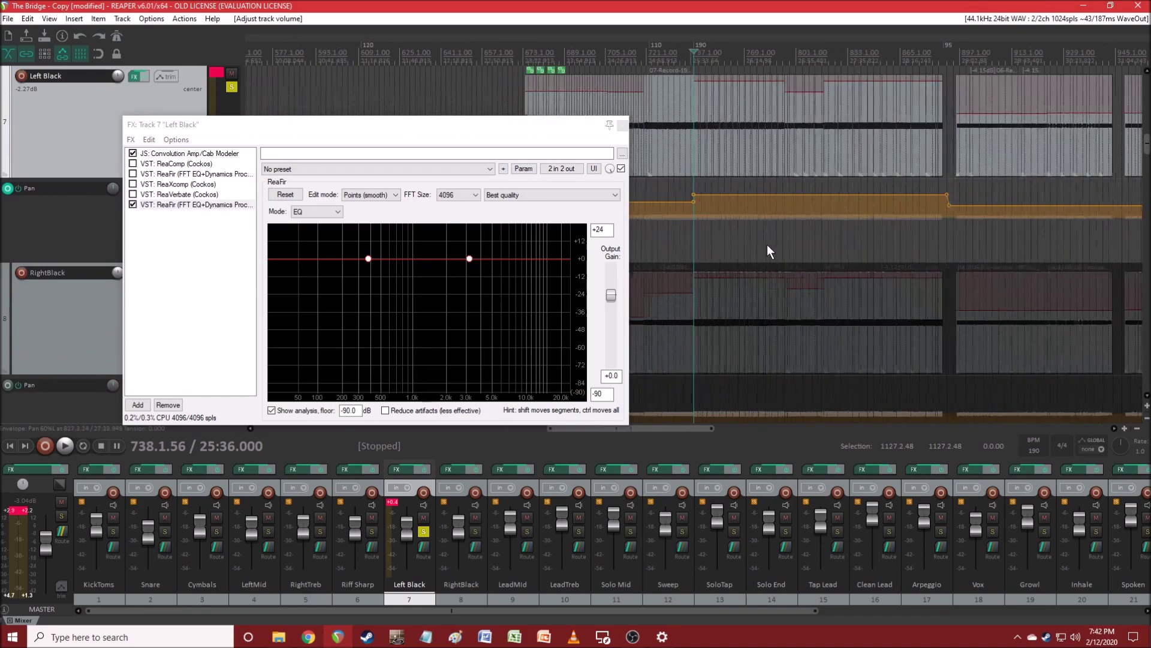
left_click(829, 246)
key("space")
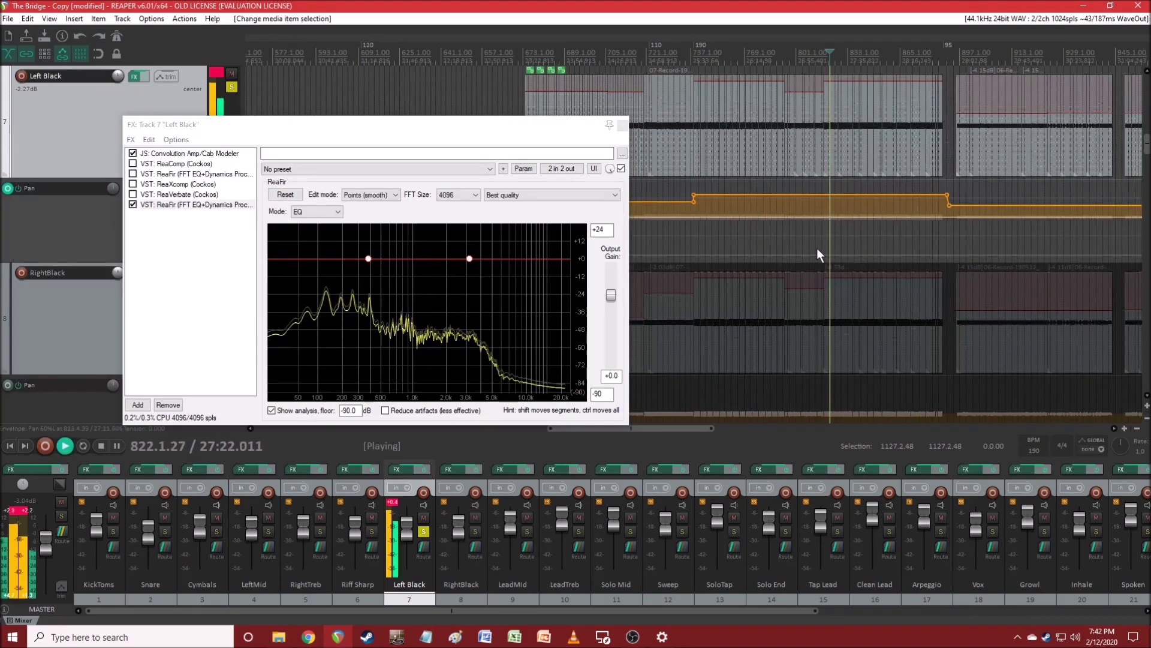
left_click_drag(537, 124, 670, 96)
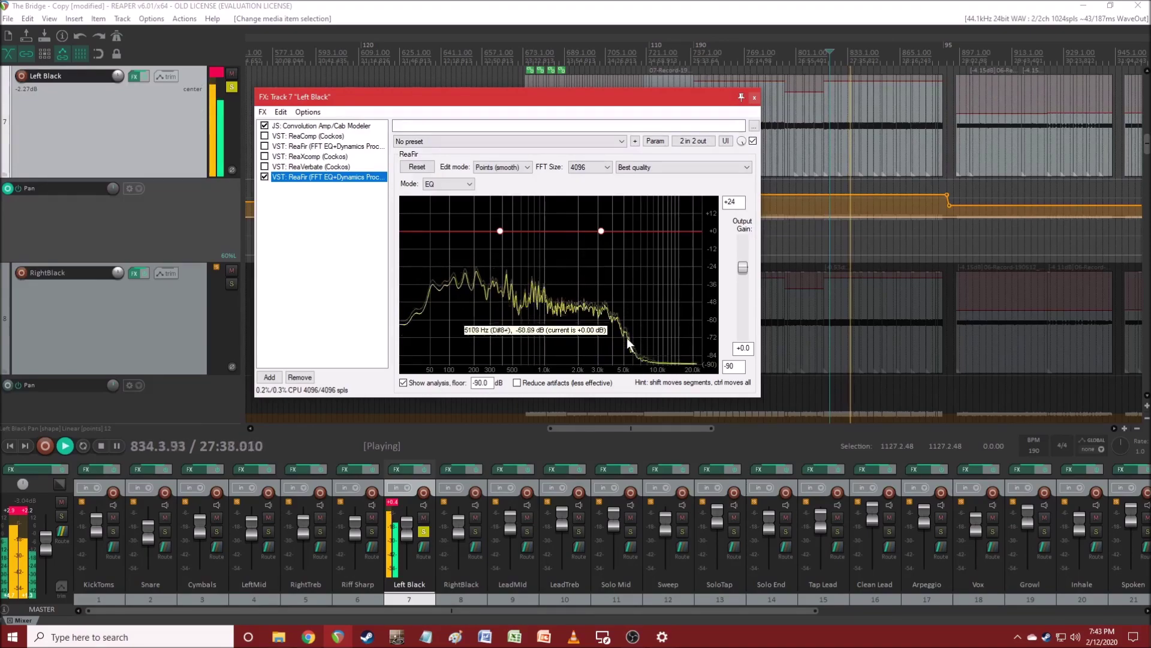
key("space")
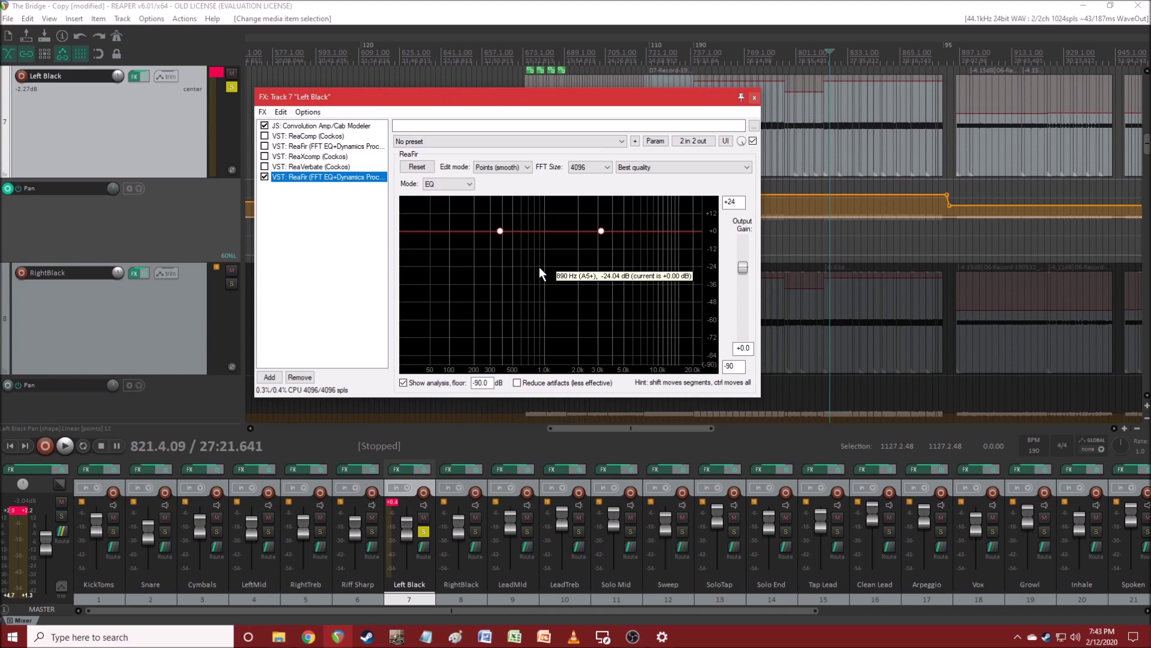
- Try a ReaFir curve on Left Black with lows cut about 29 dB near 70 Hz and a boost of about 4 dB near 2 kHz
key("space")
mouse_move(488, 246)
left_mouse_down()
mouse_move(470, 245)
mouse_move(438, 275)
mouse_move(481, 247)
left_mouse_up()
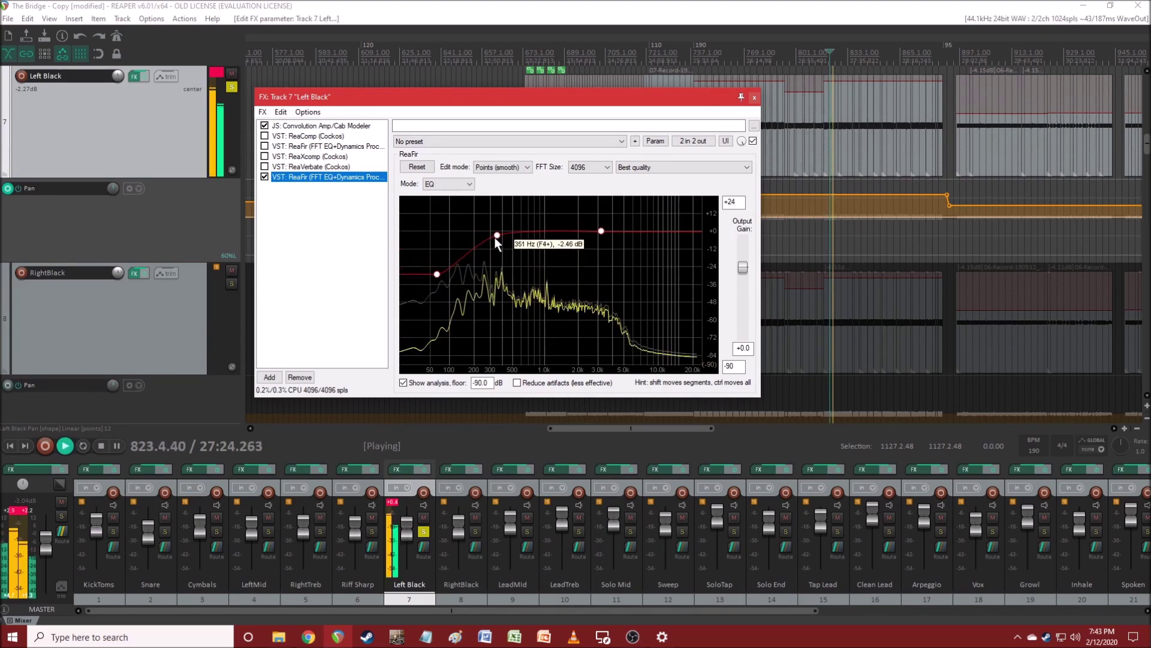
left_click(635, 231)
left_click(596, 231)
left_click_drag(596, 231, 578, 225)
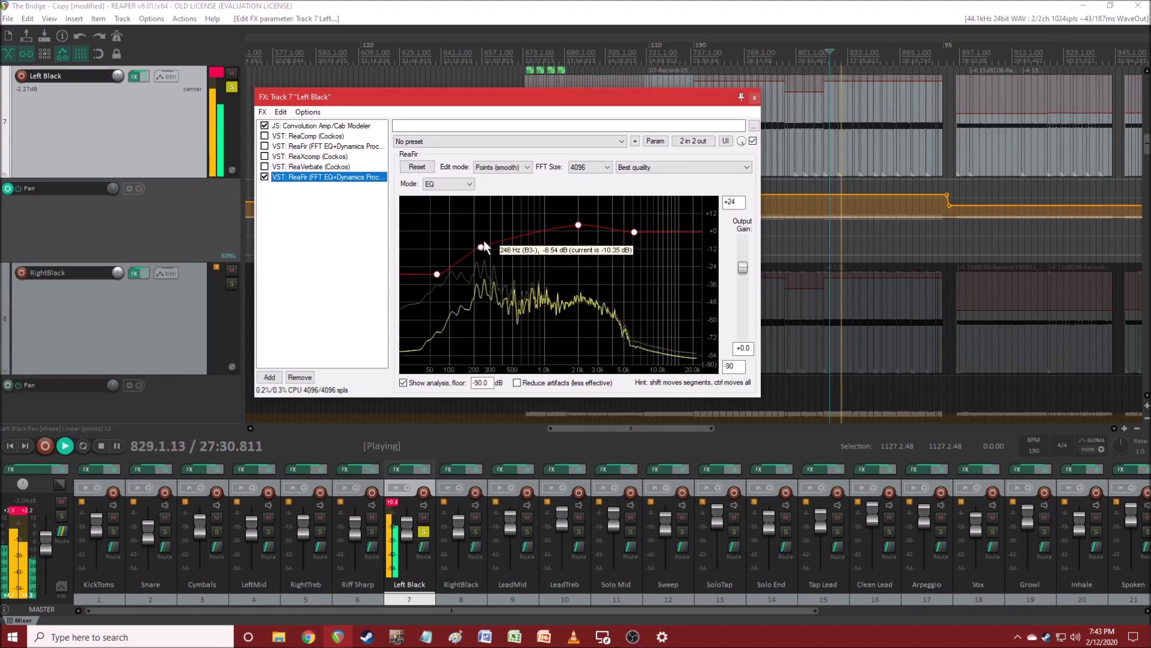
left_click_drag(482, 244, 489, 235)
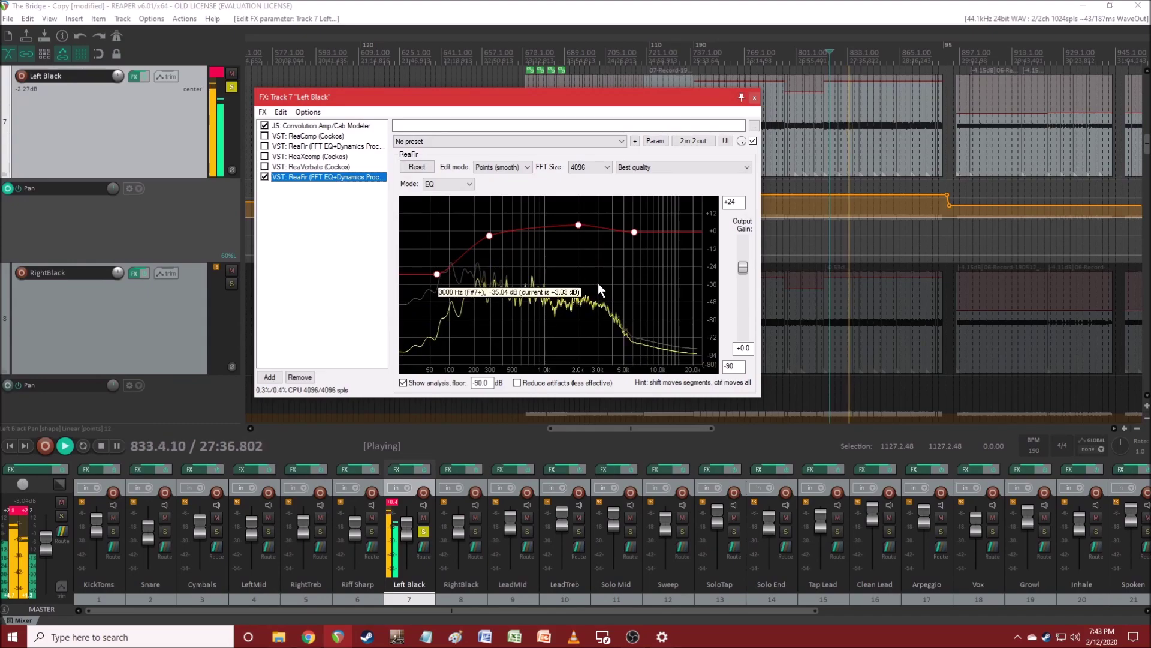
key("space")
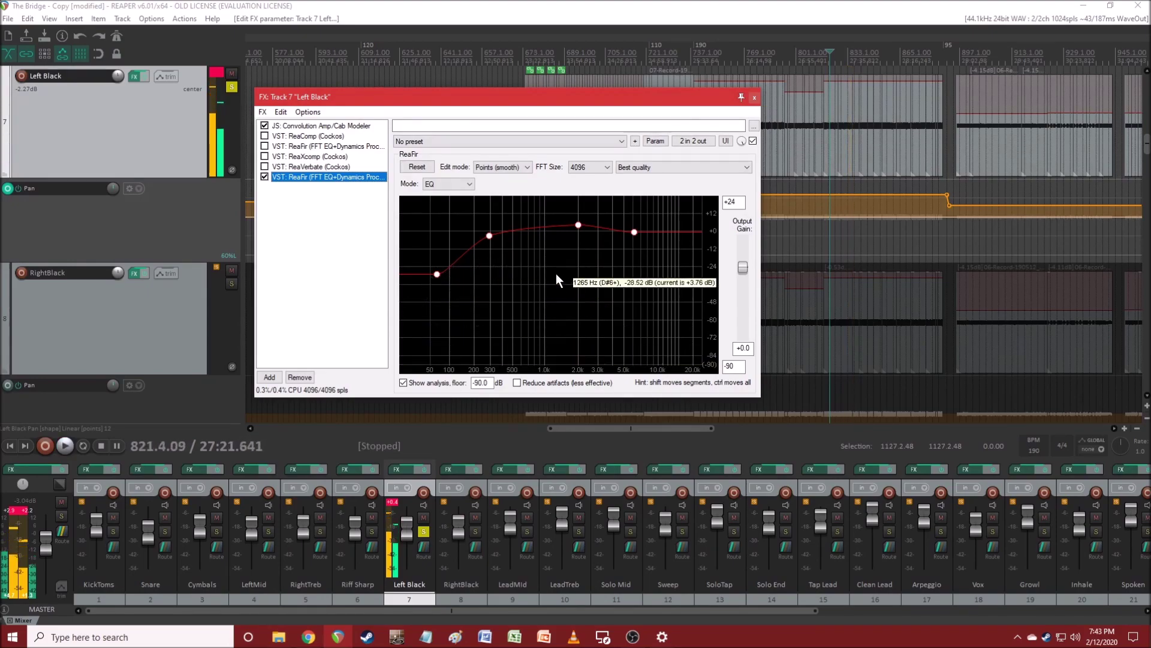
- With the extra ReaFir removed and all other Left Black effects enabled, examine the remaining ReaFir during playback and close the chain
left_click(422, 169)
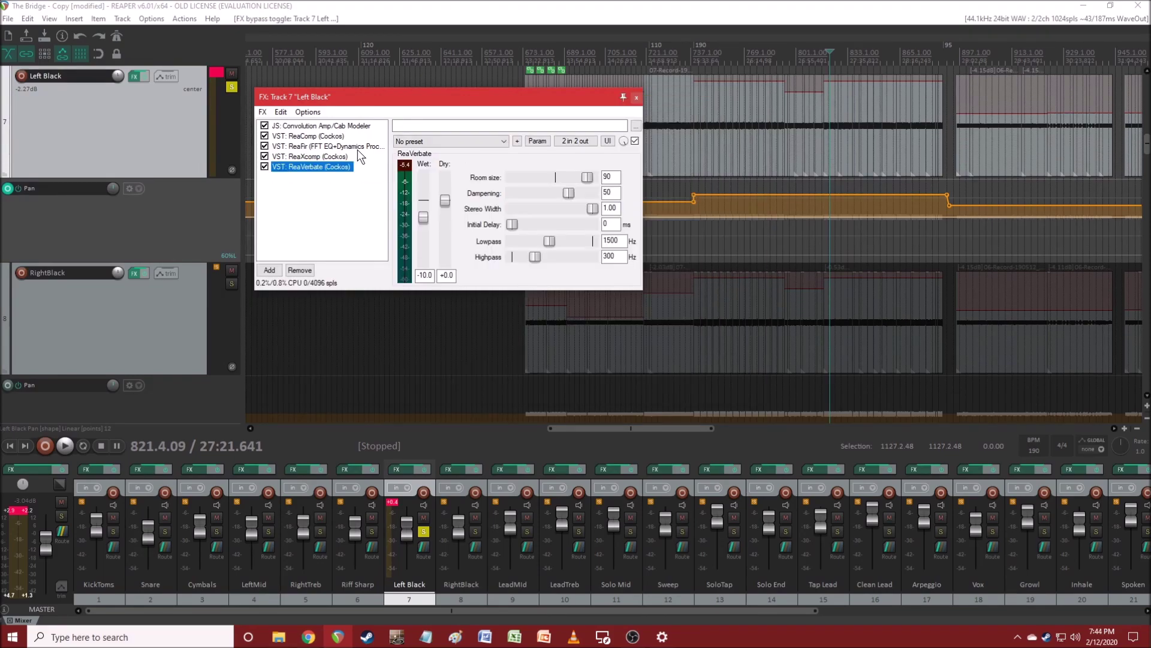
left_click(361, 147)
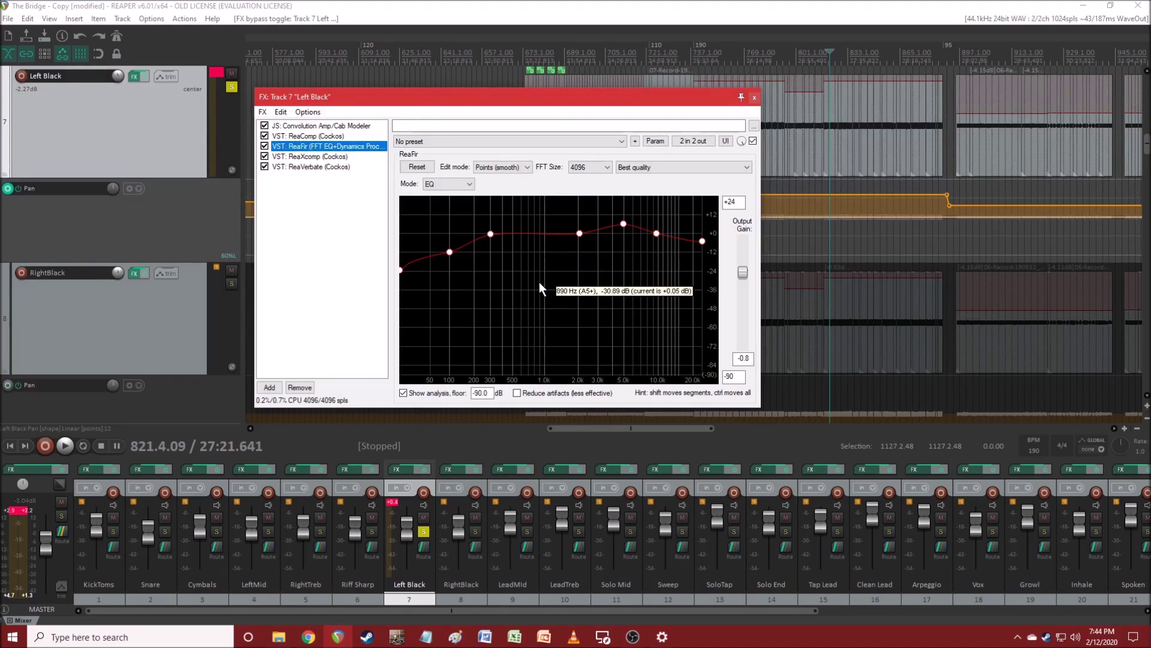
key("space")
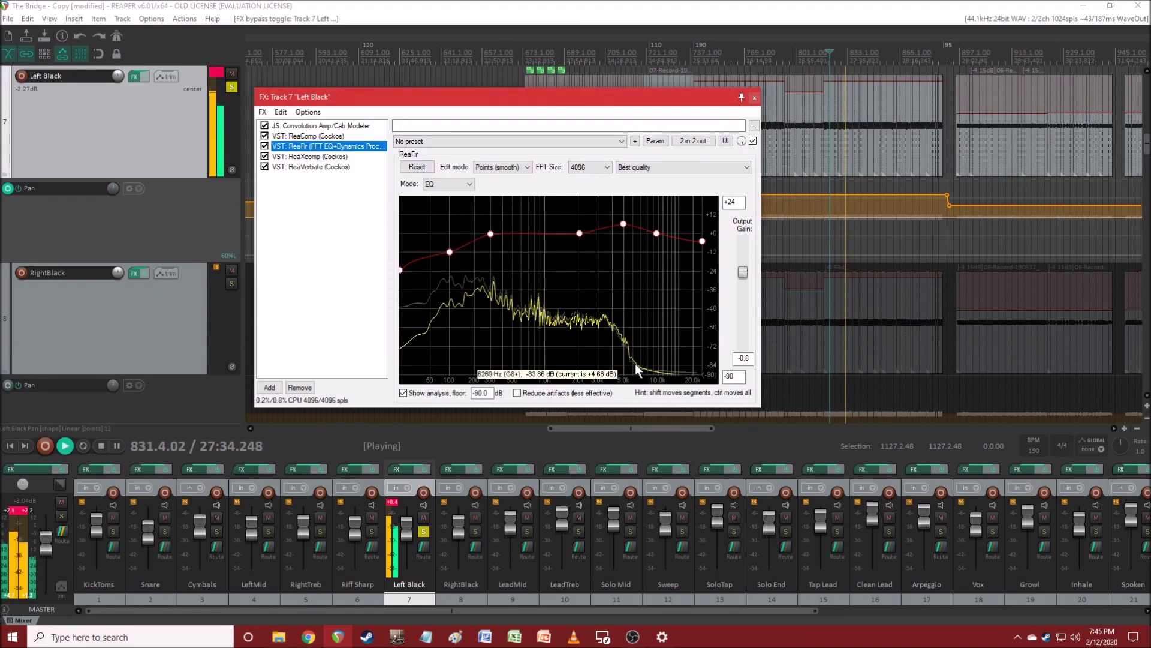
key("space")
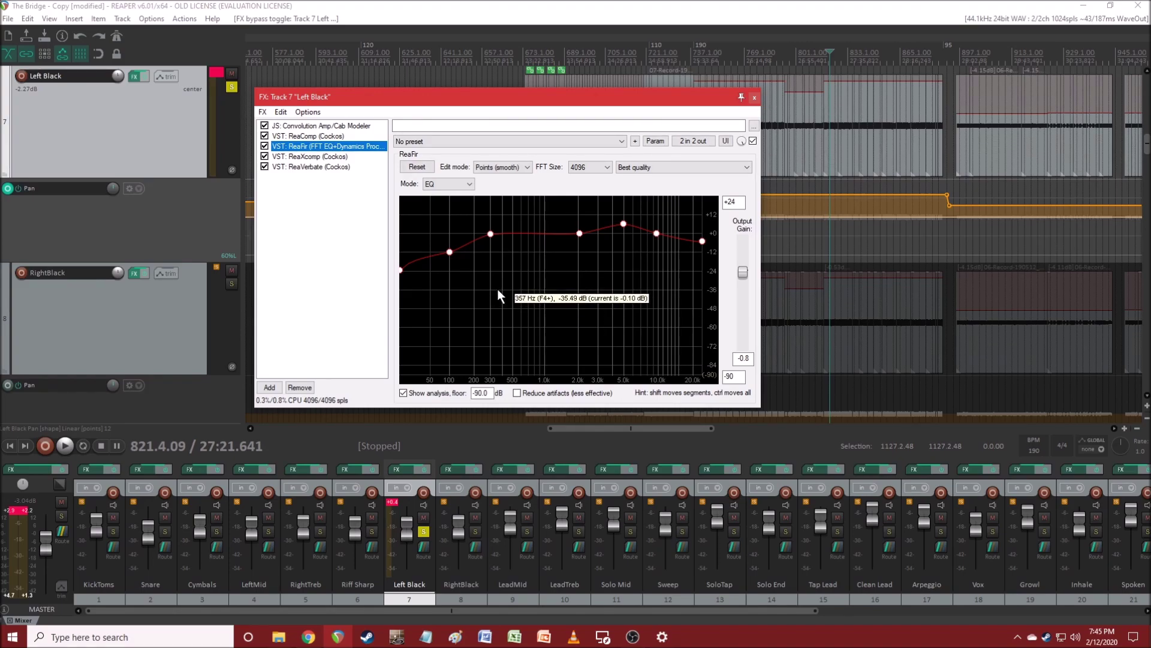
left_click(754, 98)
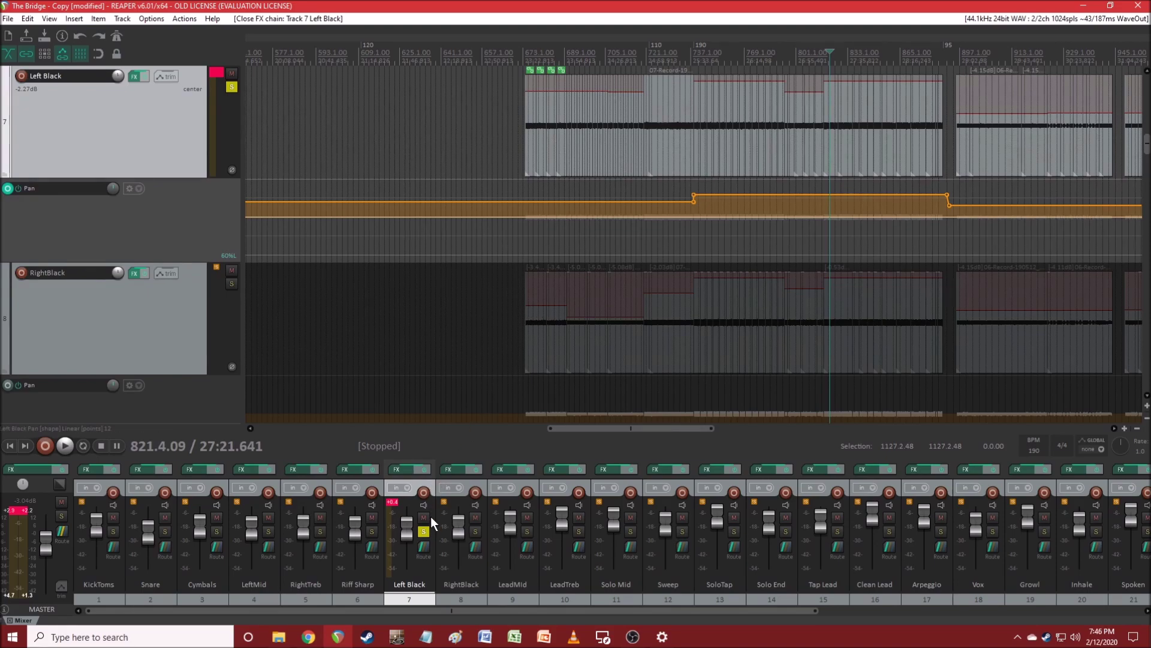
- Reopen the Left Black chain, bypass everything except the amp/cab modeler, add a new ReaFir, and start playback
left_click(401, 469)
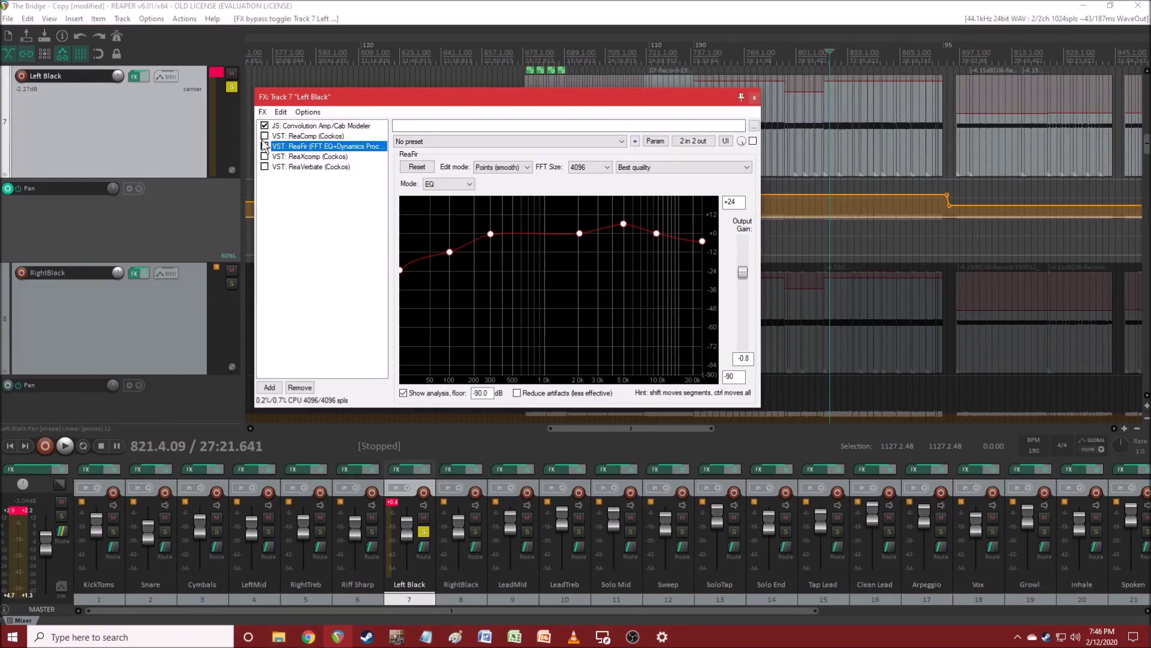
left_click(269, 388)
double_click(465, 338)
key("space")
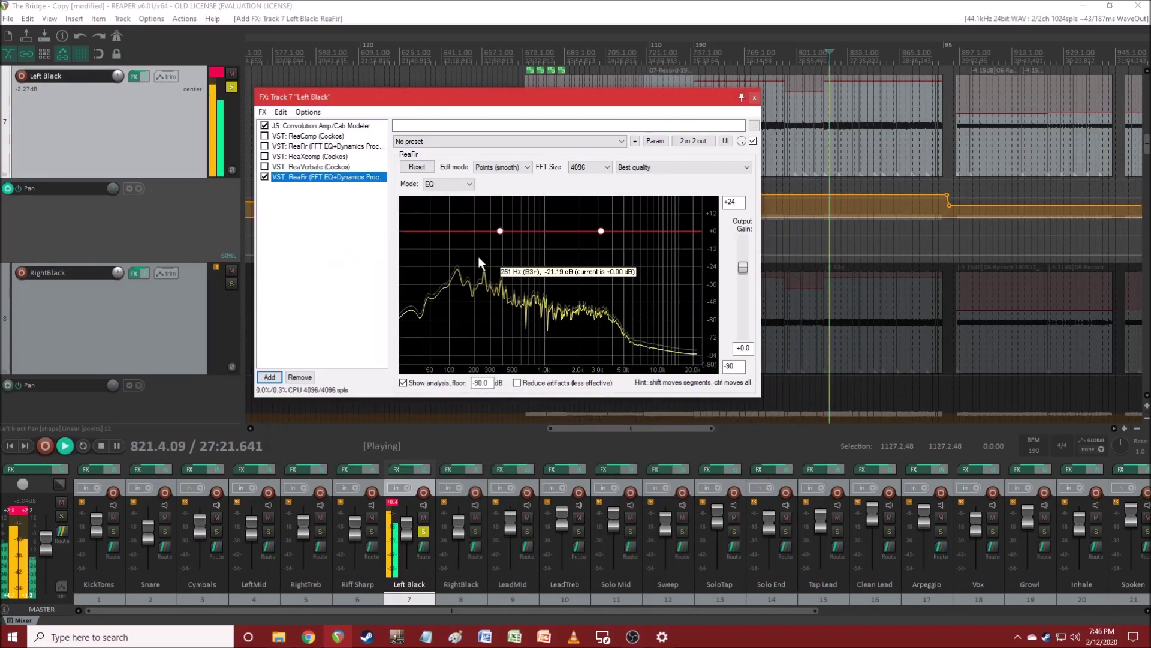
- Try a bass-heavy ReaFir curve with lows raised about 11 dB and highs cut by at least 25 dB, and reset it
left_click_drag(601, 231, 637, 273)
left_click(602, 233)
left_click_drag(603, 233, 589, 269)
left_click_drag(500, 231, 447, 215)
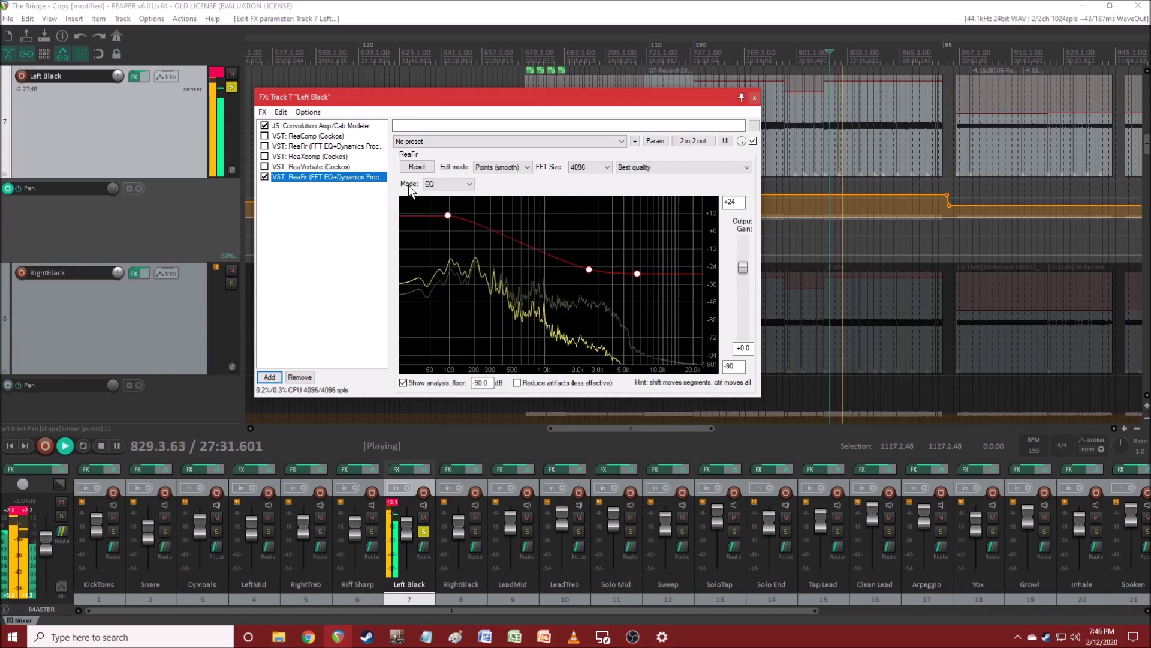
key("space")
left_click(416, 167)
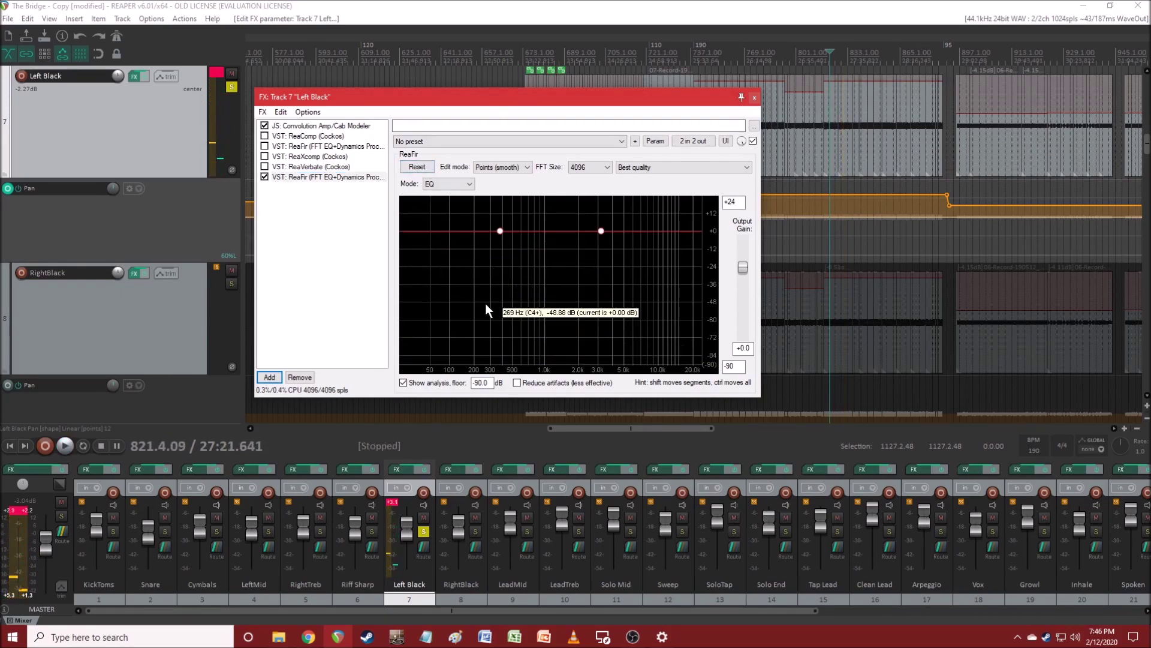
- Try a ReaFir curve on Left Black with lows cut about 26 dB near 140 Hz and highs raised about 12 dB, and reset it
left_click(499, 230)
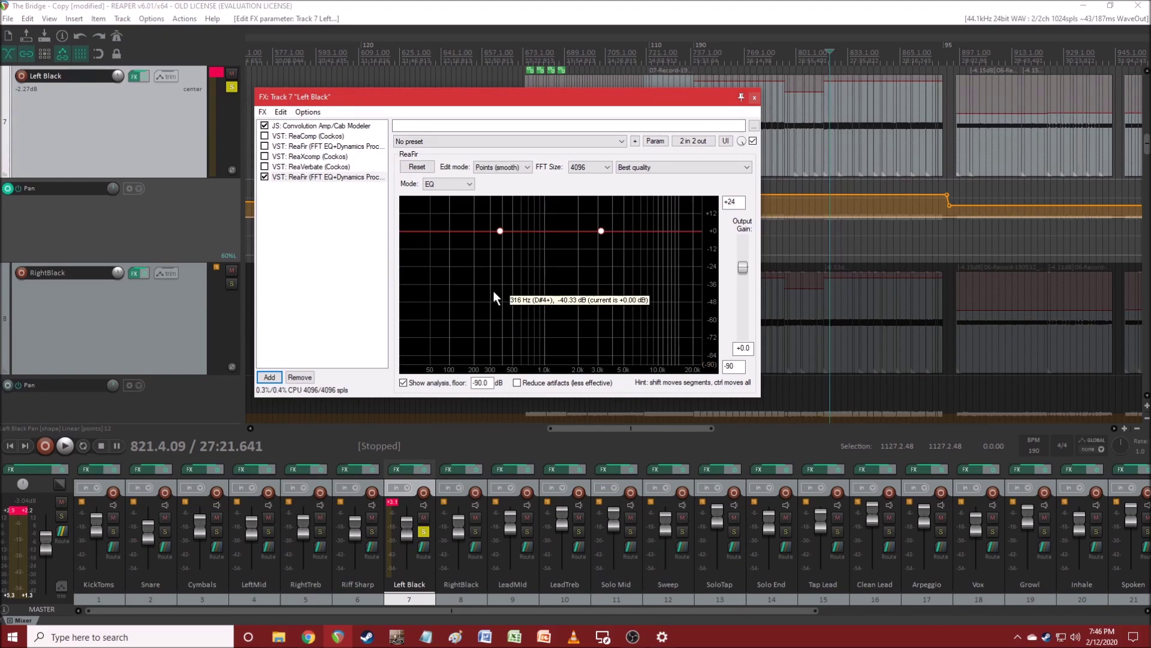
key("space")
left_click_drag(500, 231, 459, 270)
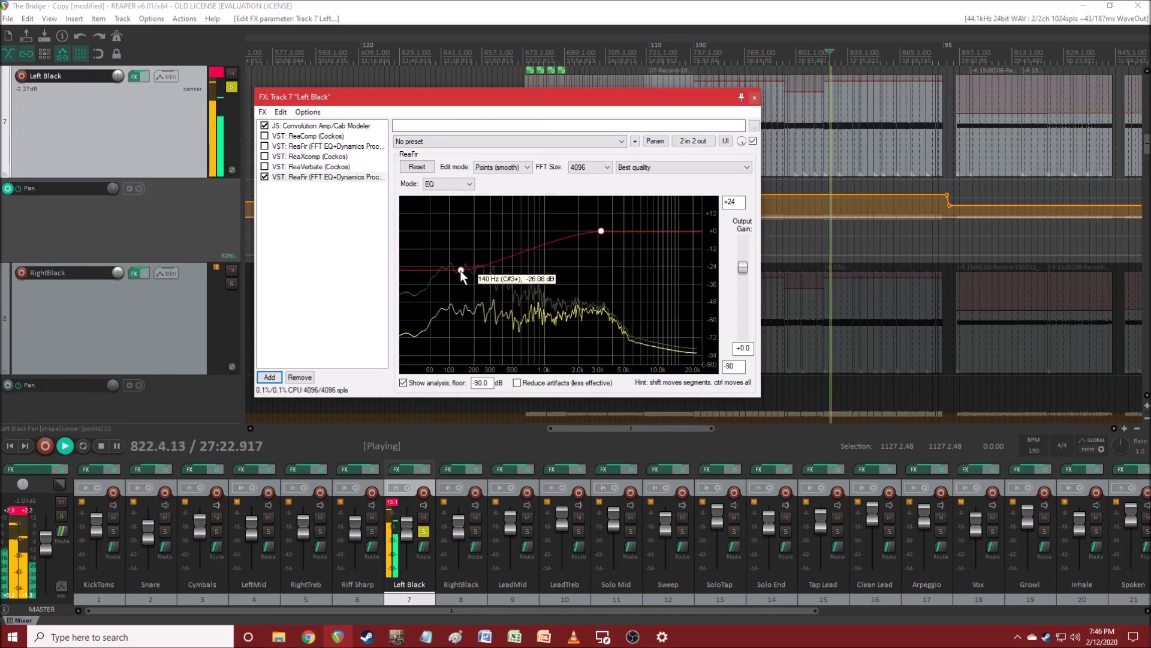
left_click_drag(663, 225, 682, 214)
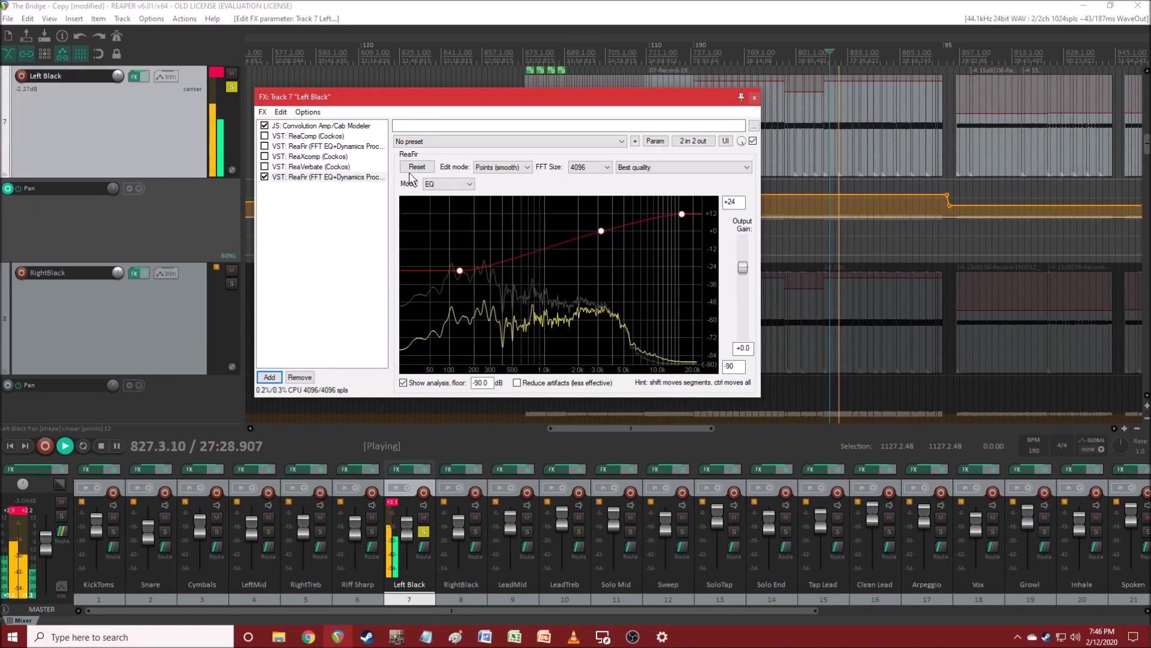
key("space")
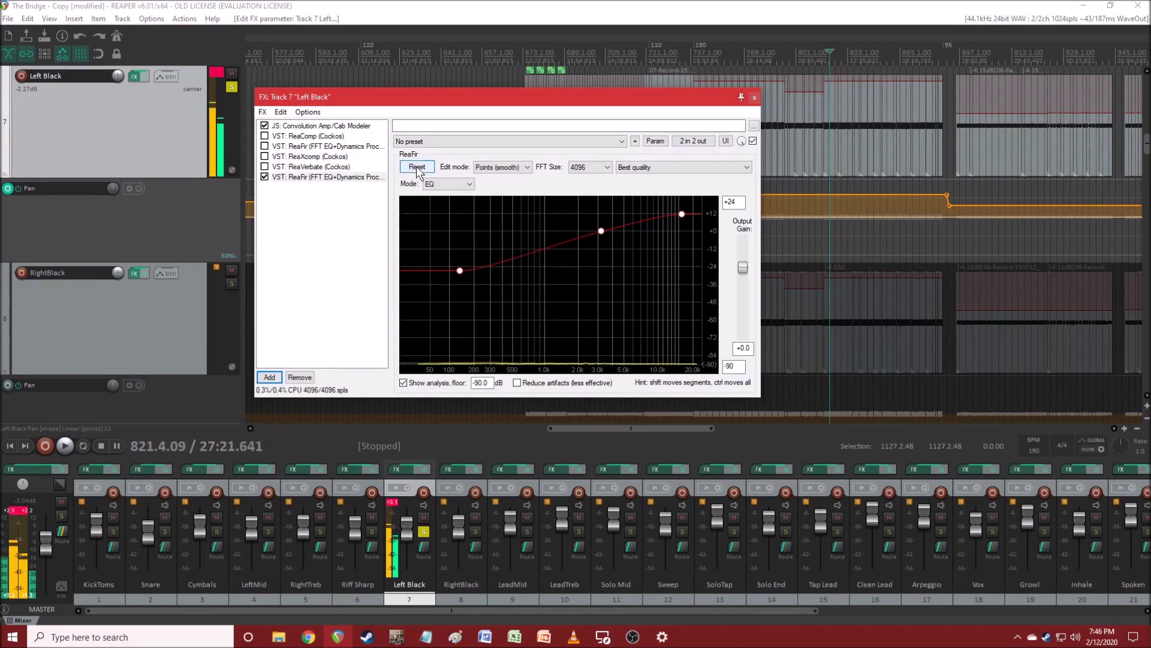
left_click(417, 168)
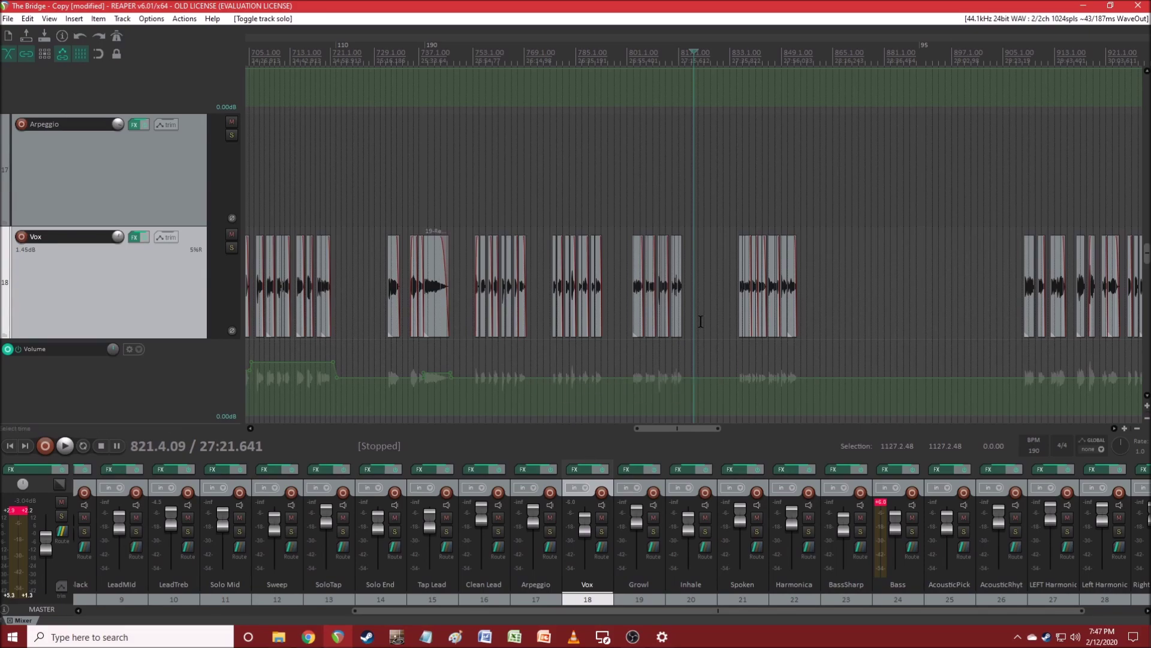
- Place the edit cursor just before the Vox phrase that starts near measure 836
key("Up")
scroll(700, 322, "up", 5)
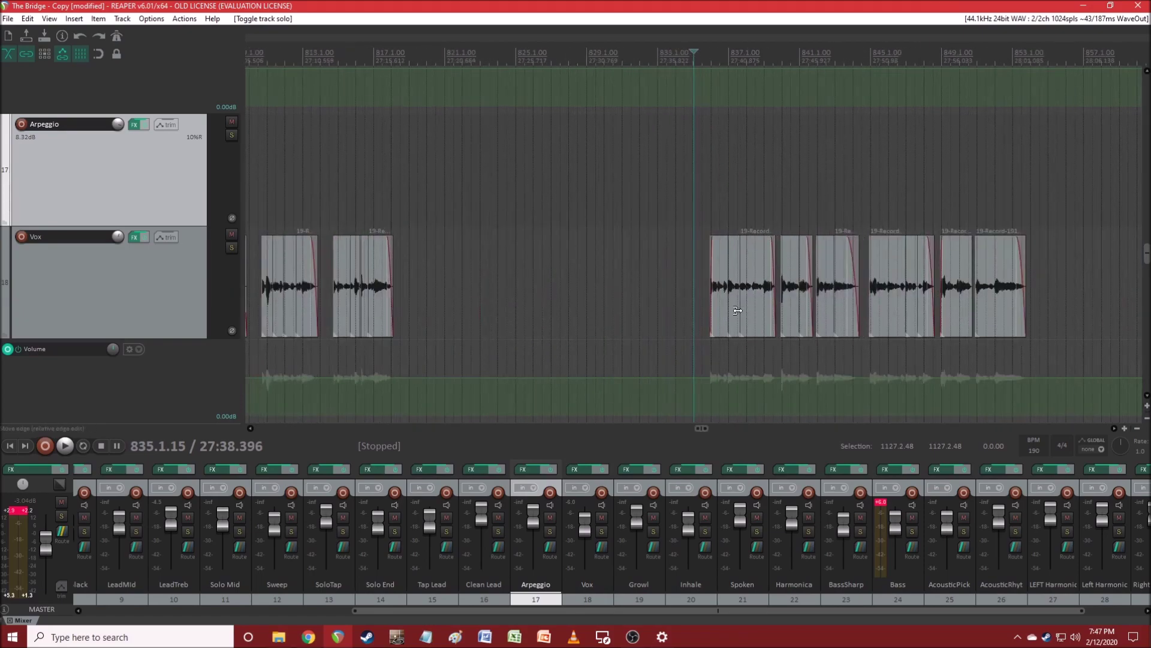
scroll(722, 293, "up", 2)
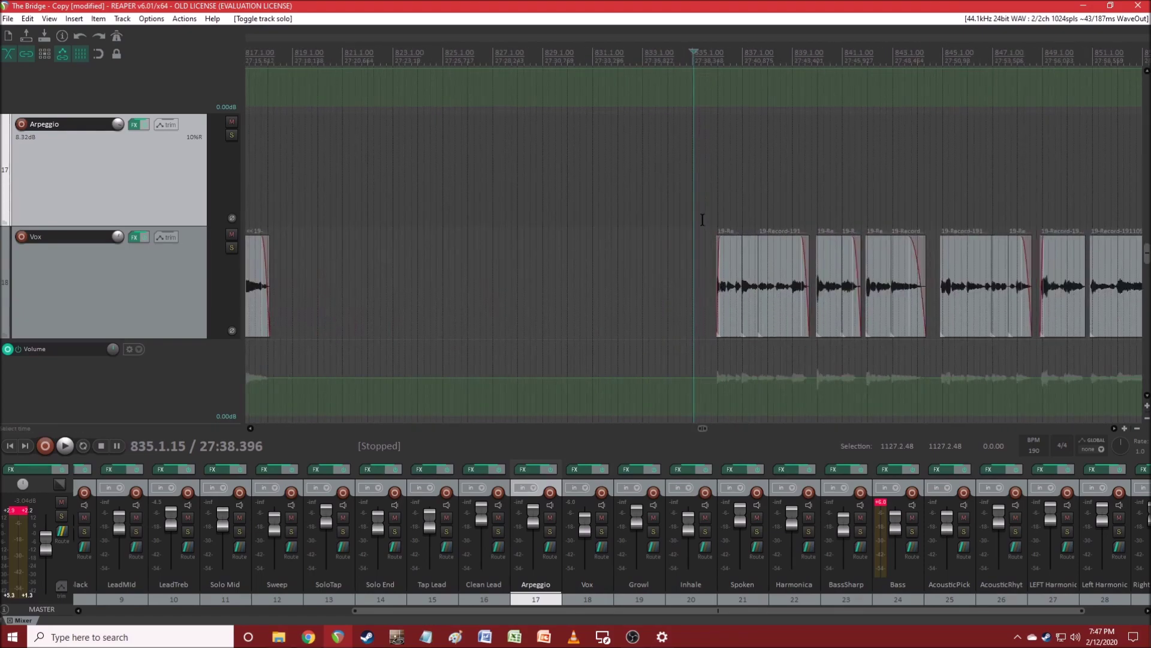
left_click(703, 221)
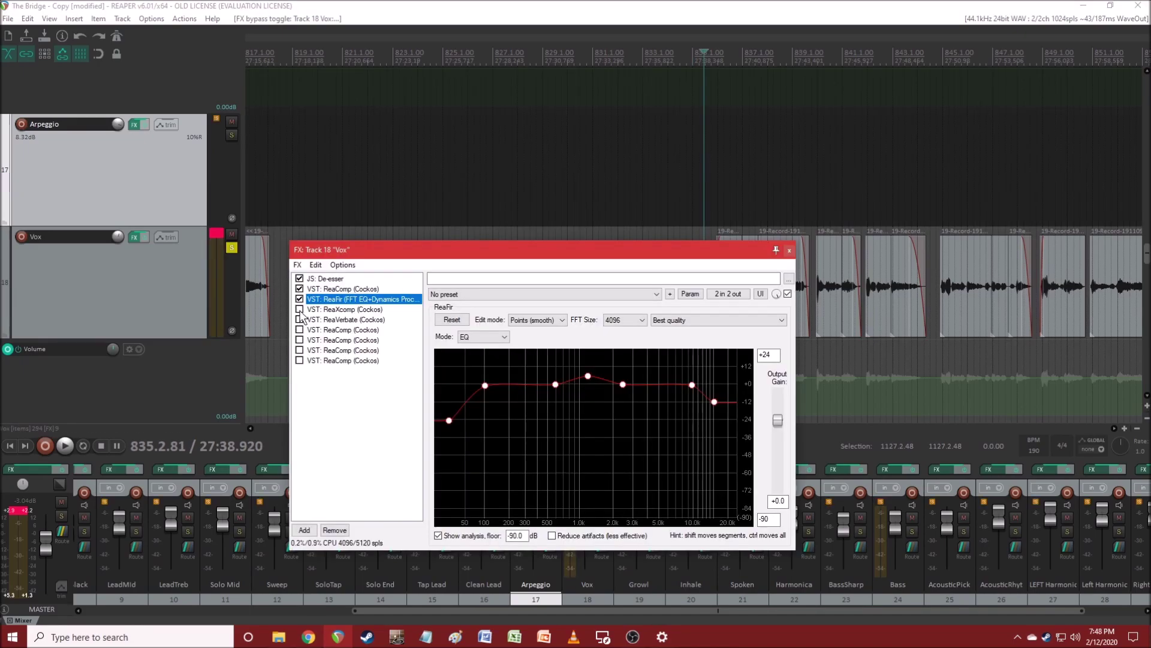
- On the soloed Vox track, add a new ReaFir, bypass every other effect, and examine the raw vocal's spectrum during playback
left_click(304, 530)
double_click(509, 365)
key("space")
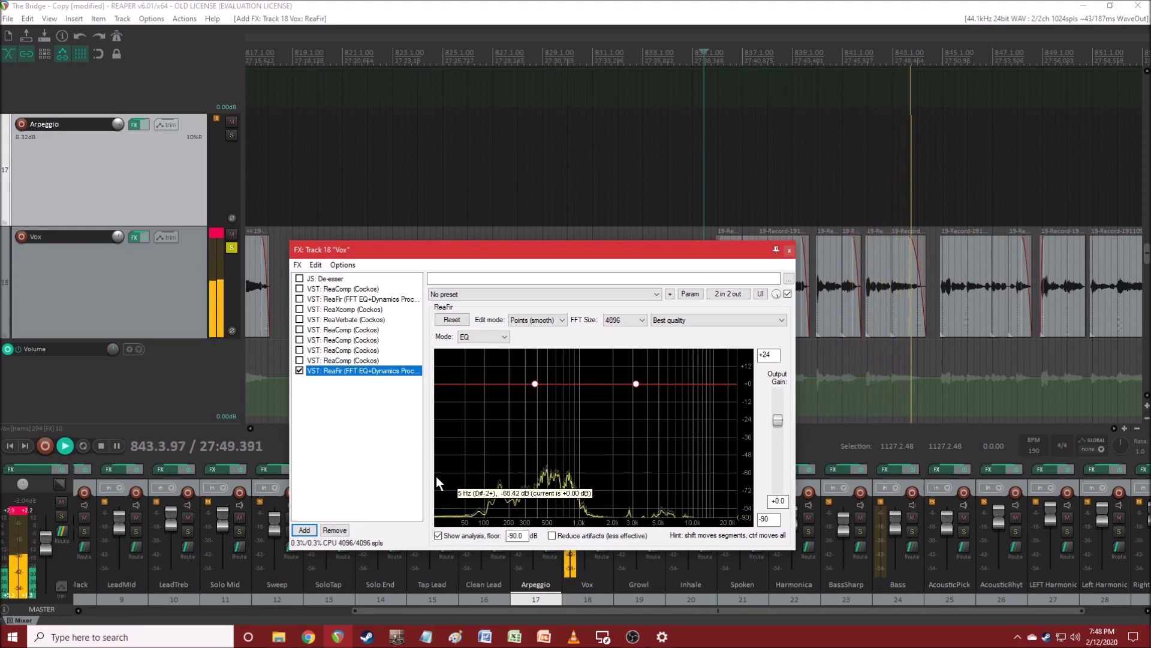
key("space")
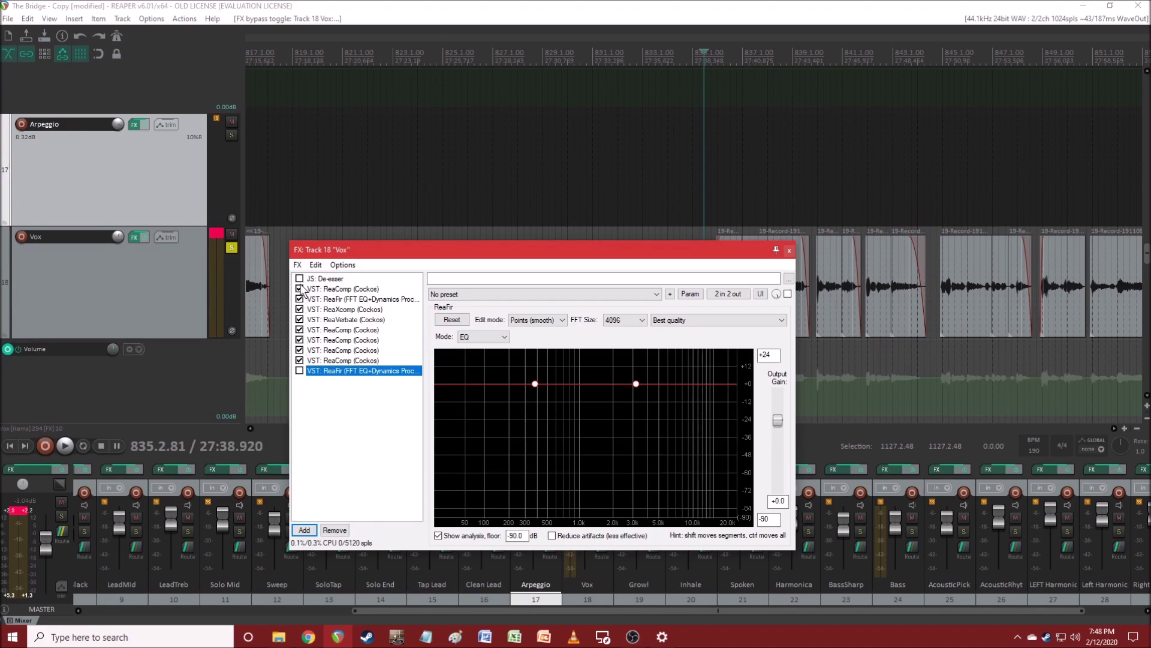
- With all original Vox effects enabled and the added ReaFir bypassed, examine the original ReaFir curve during playback
left_click(345, 300)
key("space")
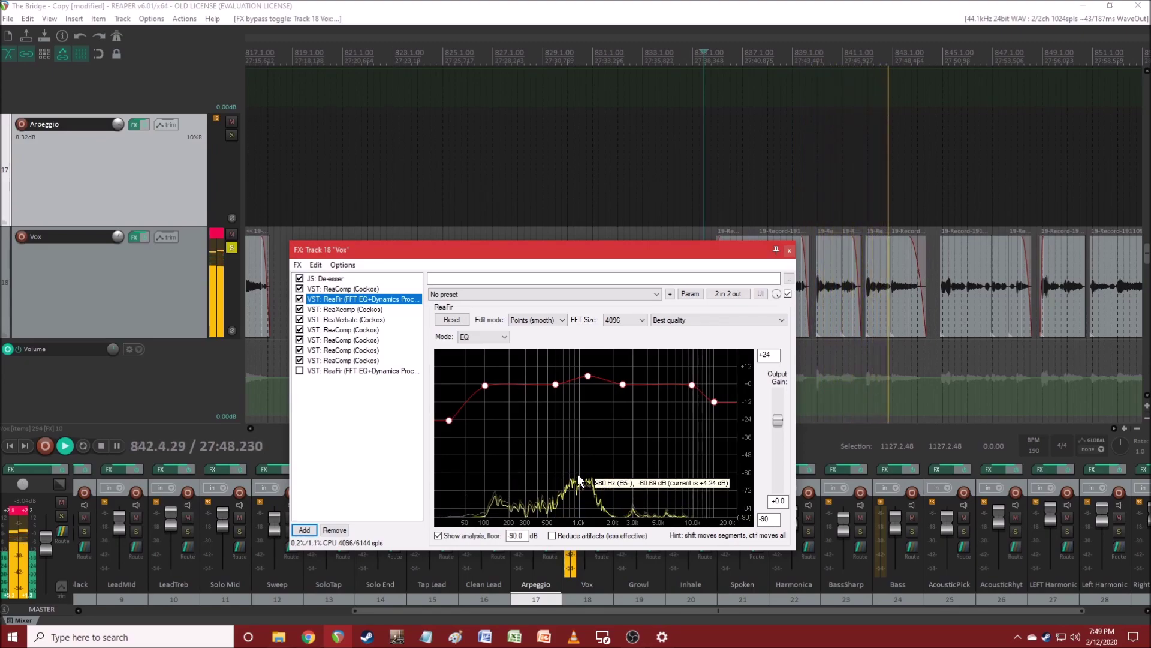
key("space")
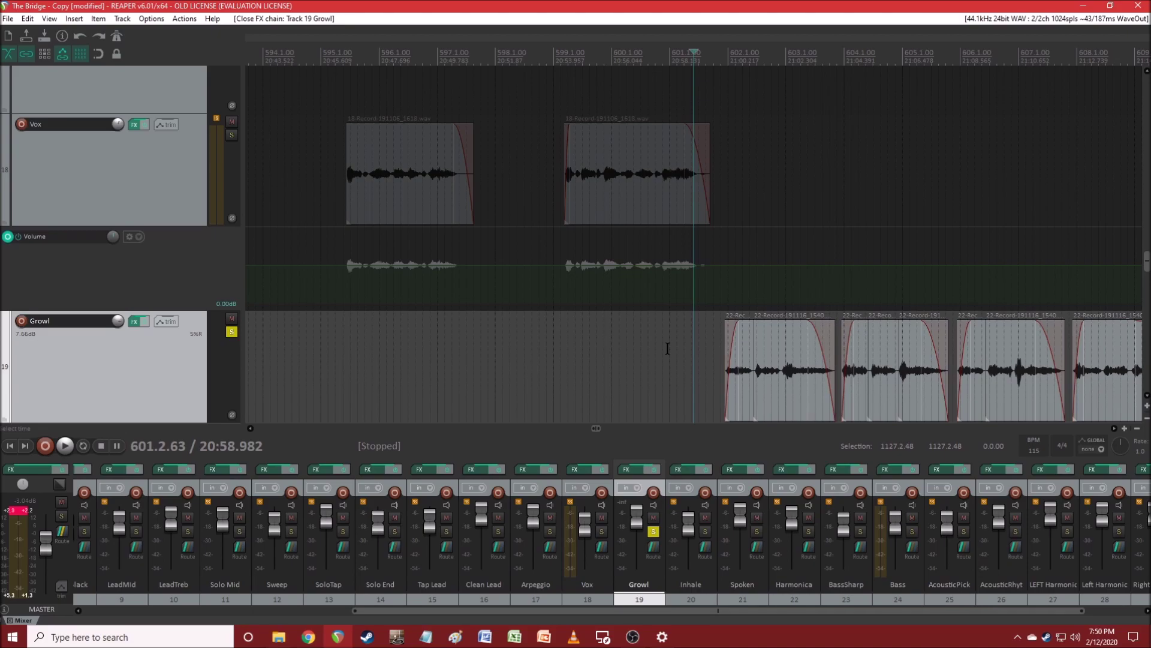
- Open the Growl effects chain and examine the unprocessed growl in its added ReaFir during playback
left_click(628, 473)
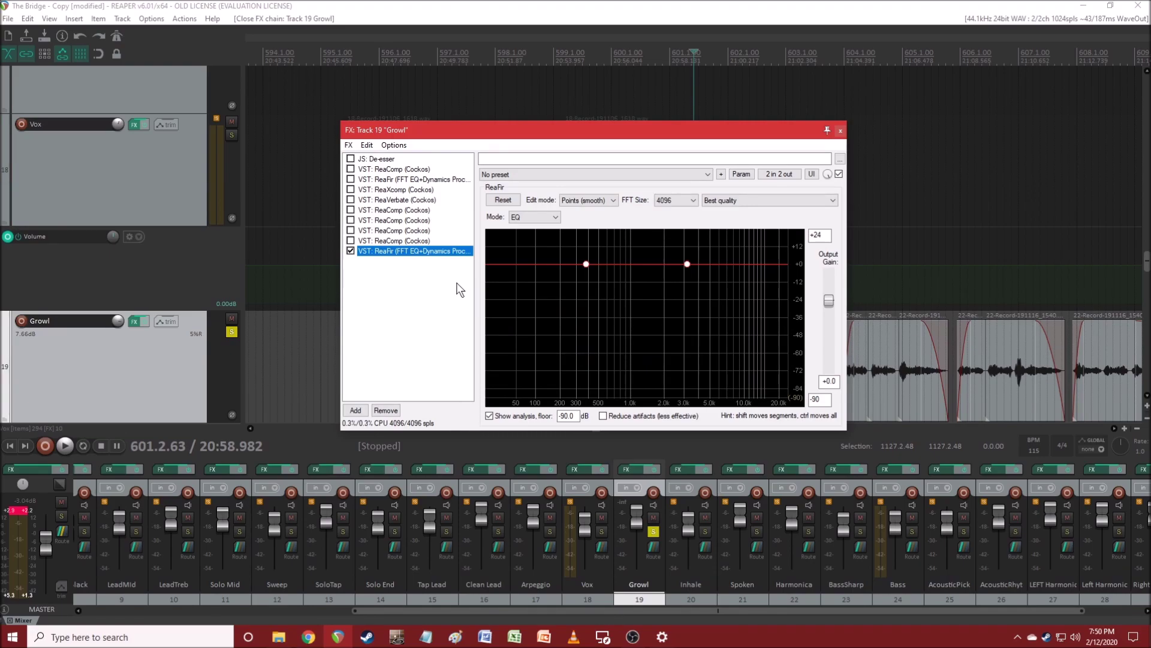
key("space")
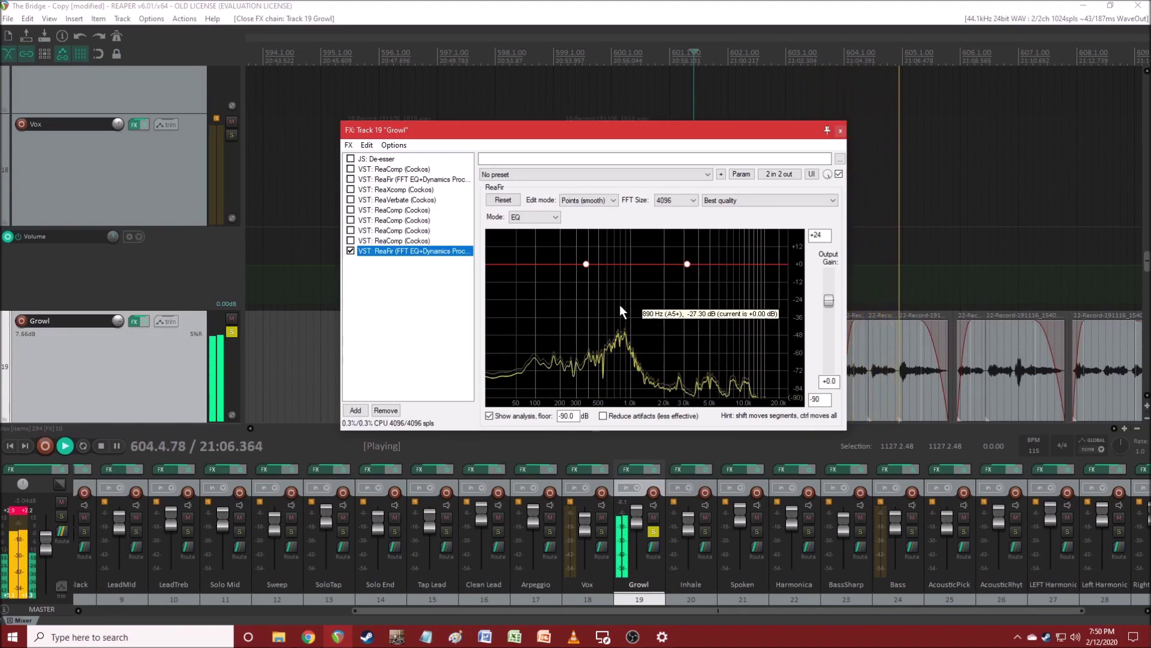
key("space")
- Solo Vox alongside Growl, open both effects chains apart from each other, and leave only the flat added ReaFir enabled on Vox
left_click_drag(658, 133, 908, 144)
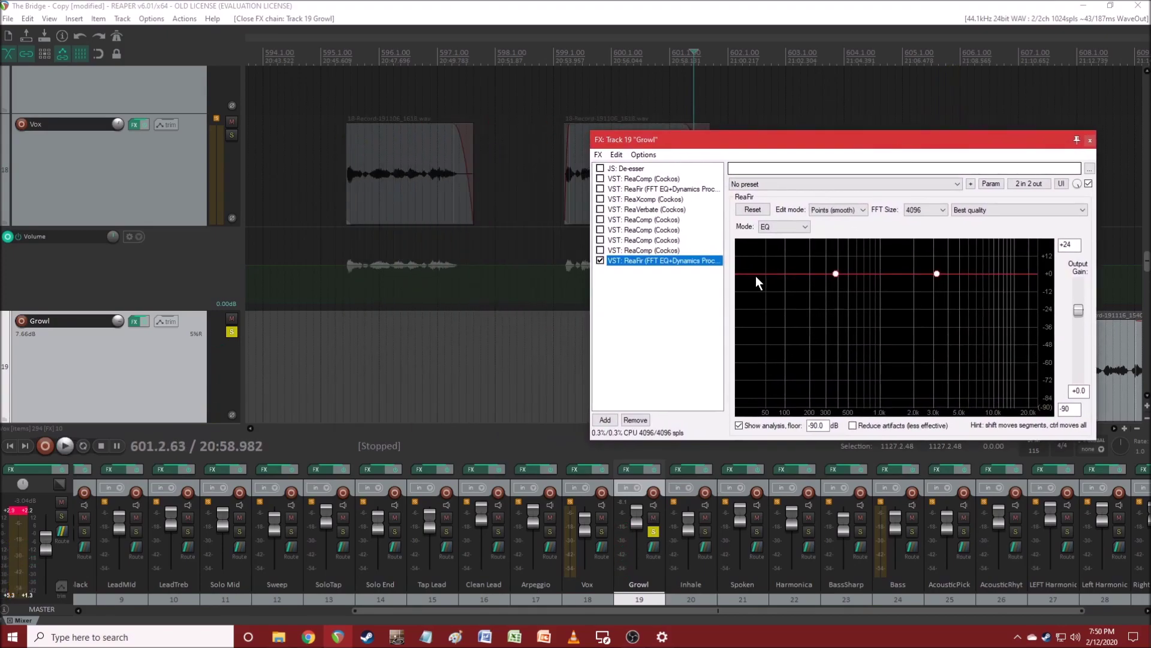
left_click(603, 533)
left_click(584, 470)
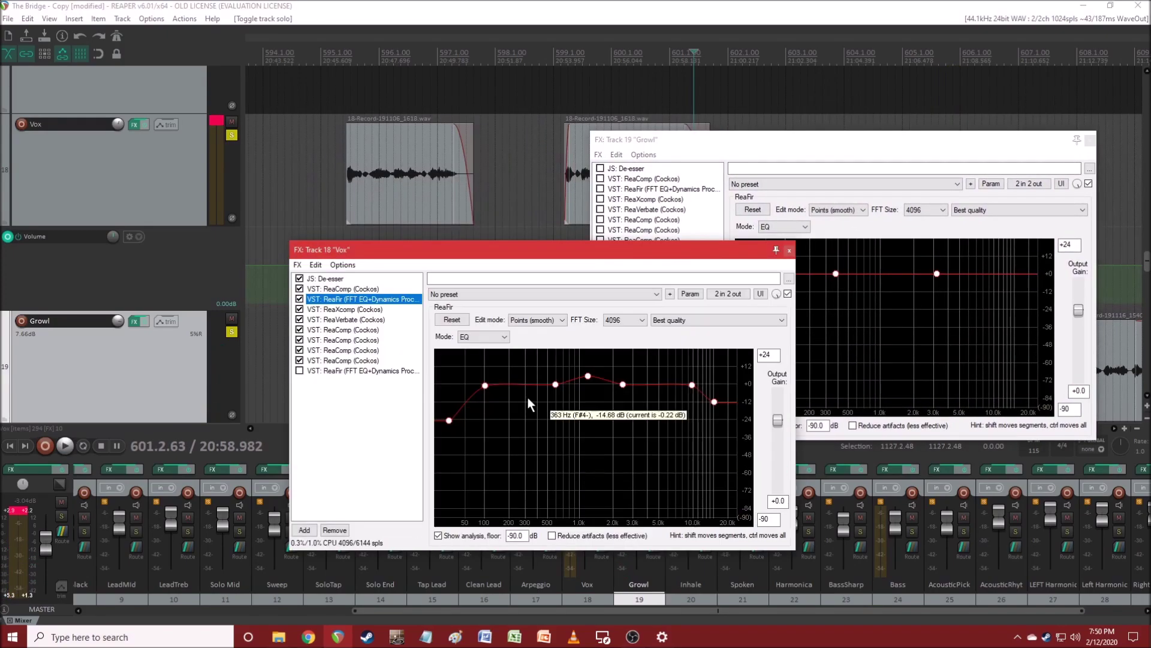
left_click_drag(541, 252, 360, 132)
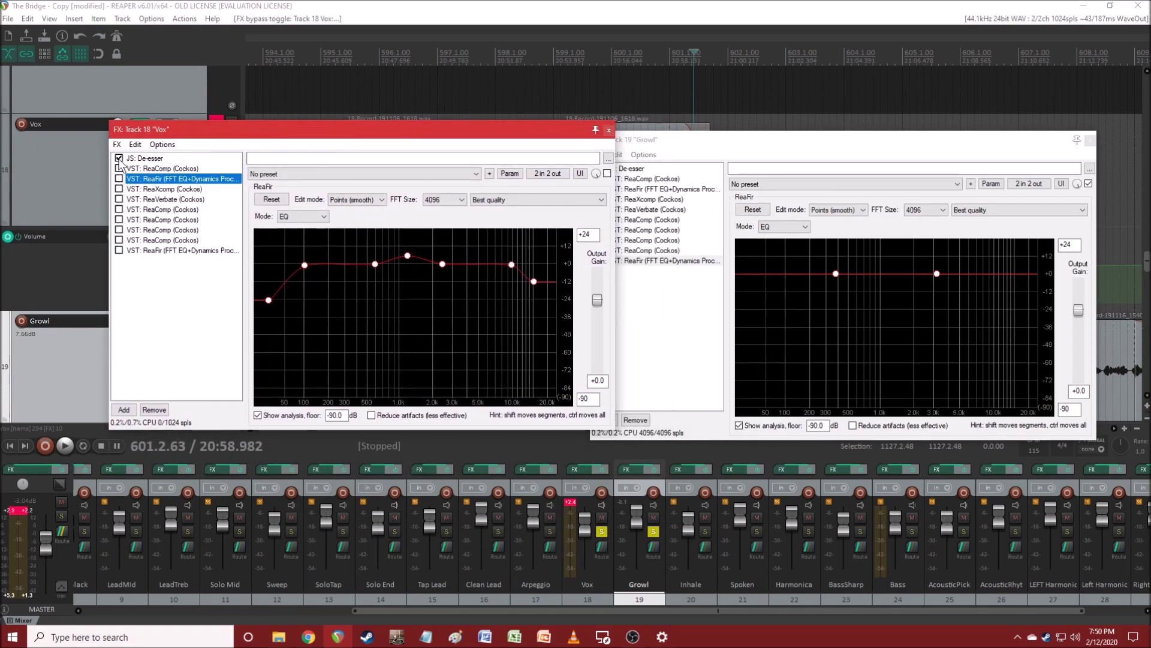
left_click(204, 250)
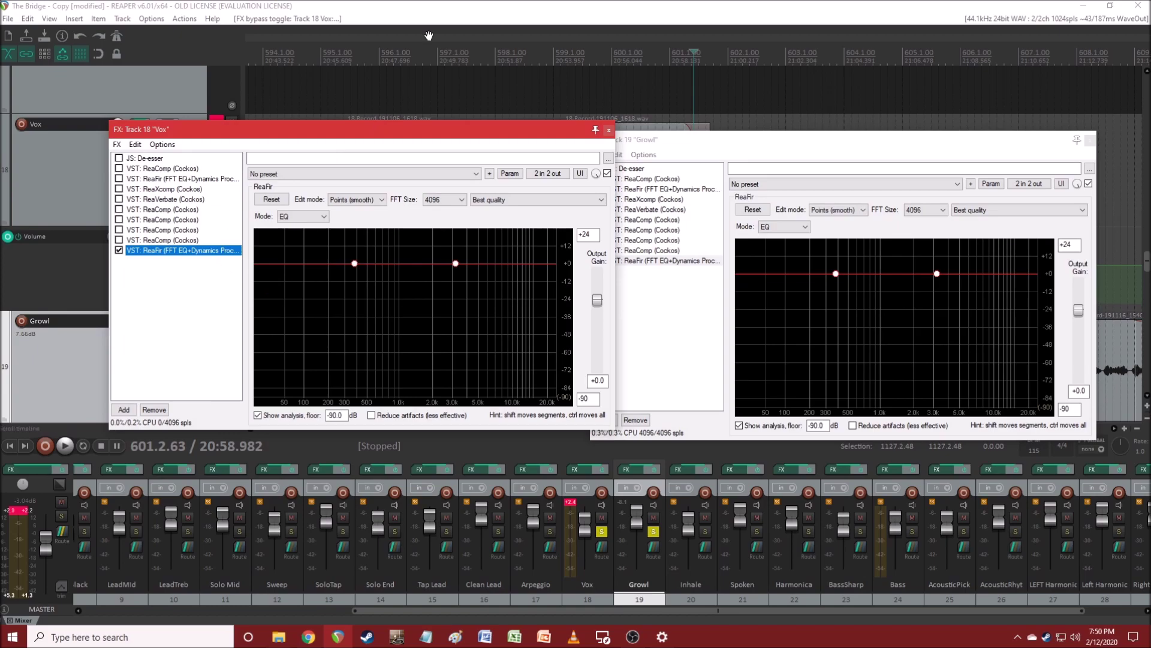
- Align the Vox chain beside Growl's and play from just before measure 599 to compare both ReaFir spectra
left_click_drag(440, 130, 391, 241)
left_click(546, 173)
key("space")
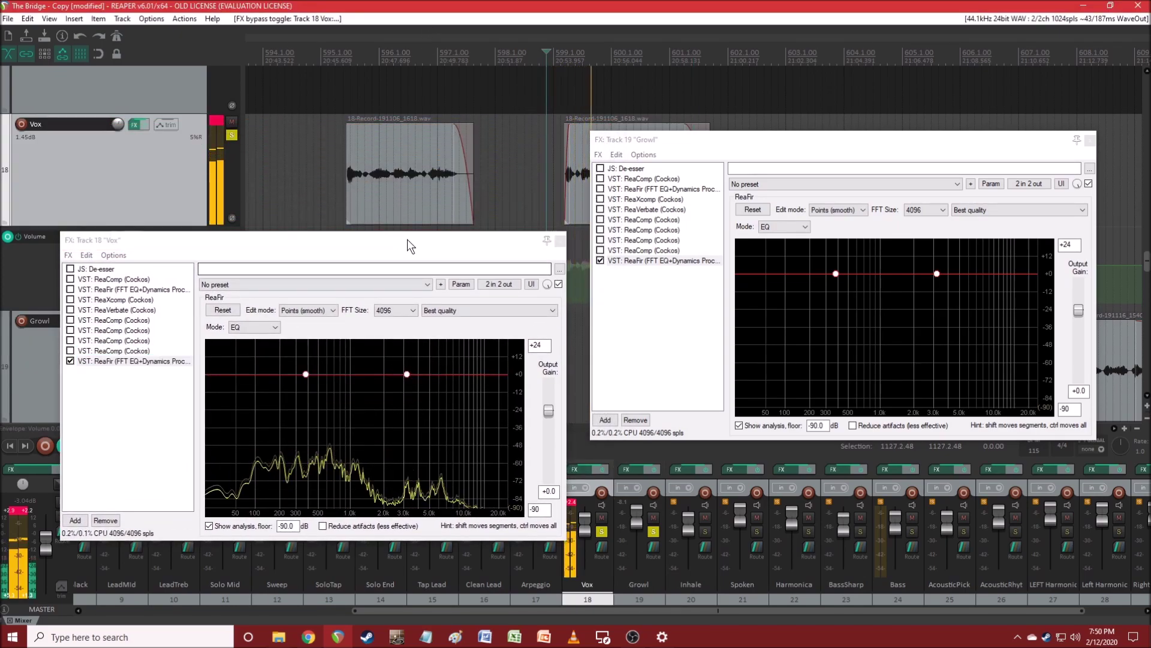
left_click_drag(407, 240, 445, 138)
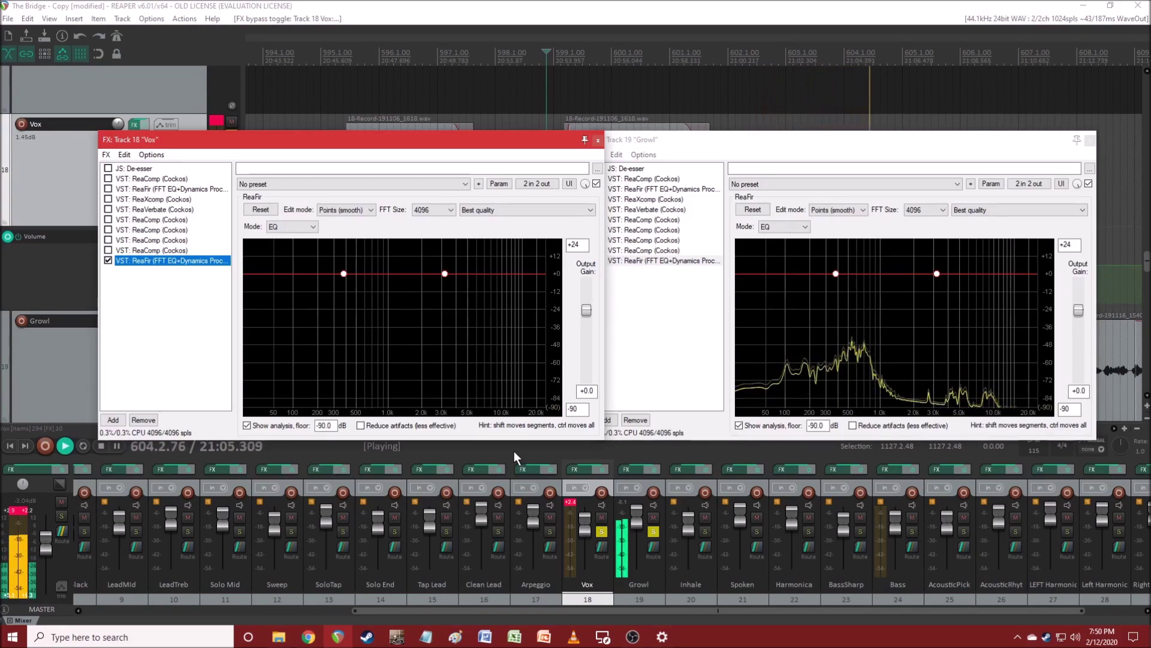
key("space")
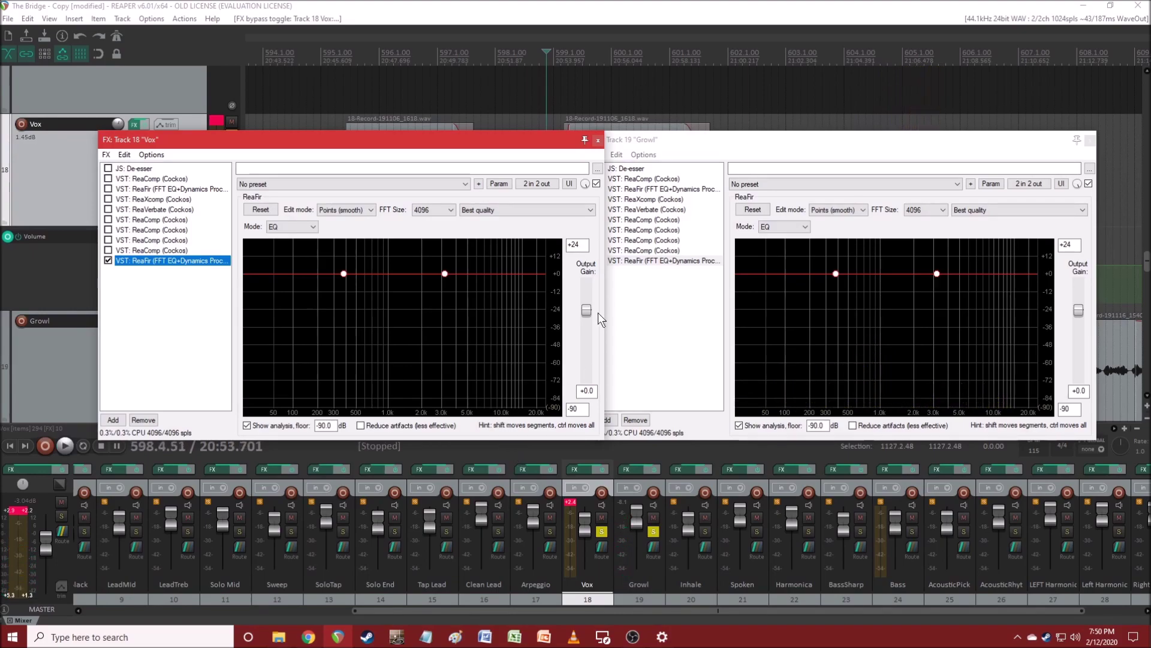
- Examine the low frequencies of the Vox phrase near measure 599 and of the Growl phrase near measure 602 during playback
key("space")
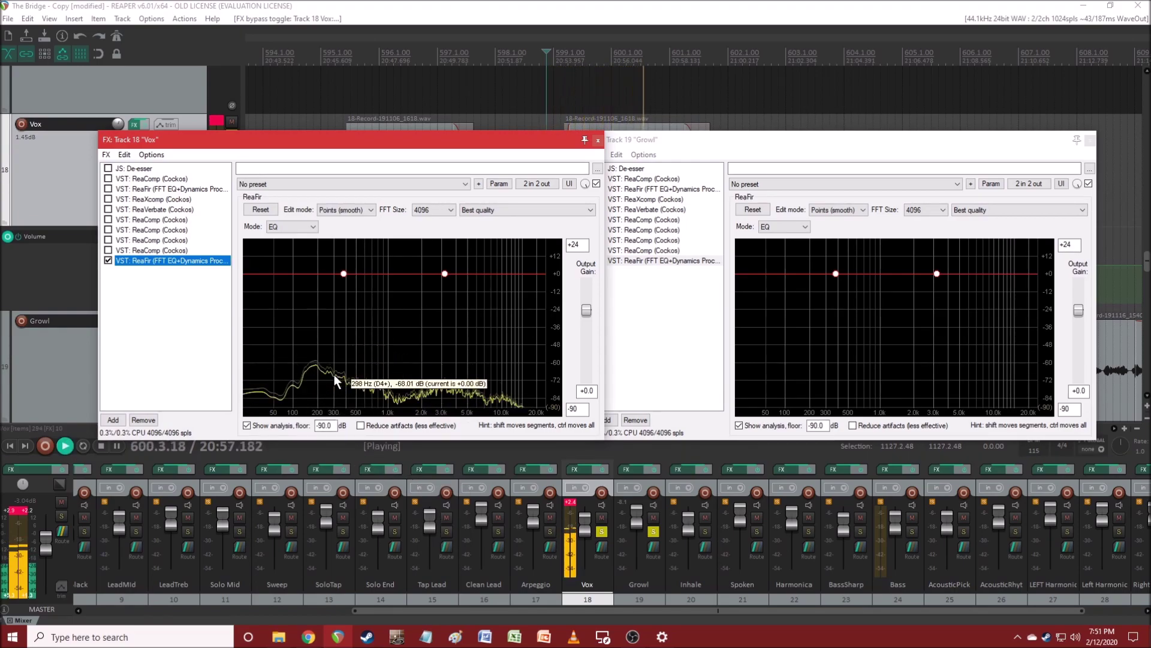
key("space")
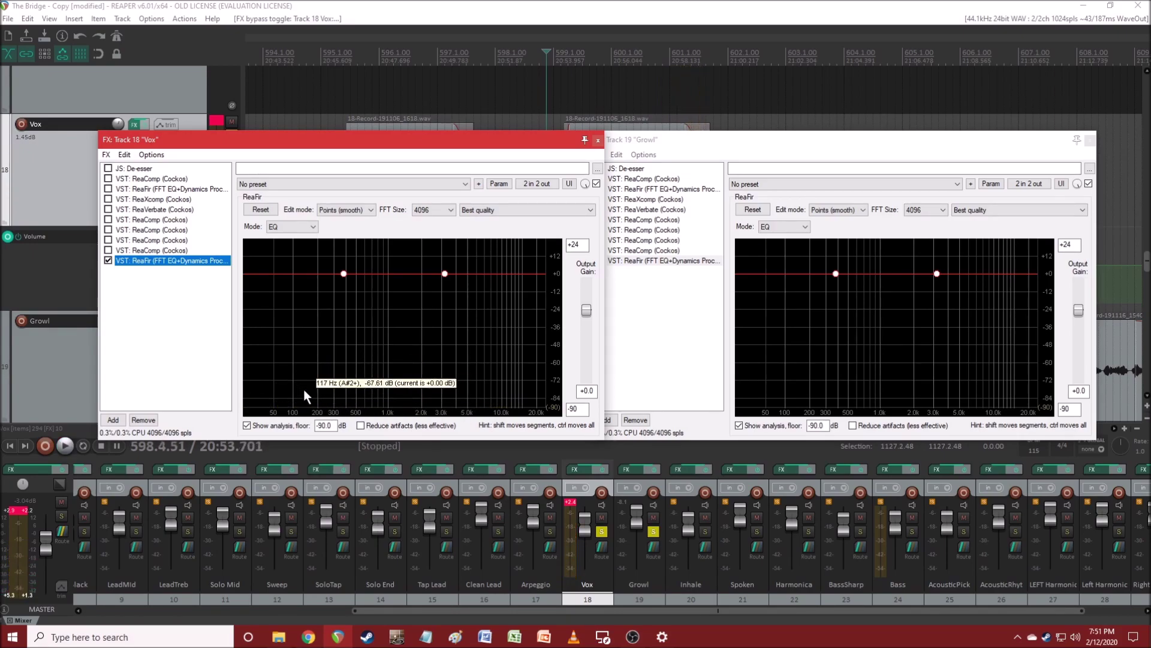
left_click(719, 120)
key("space")
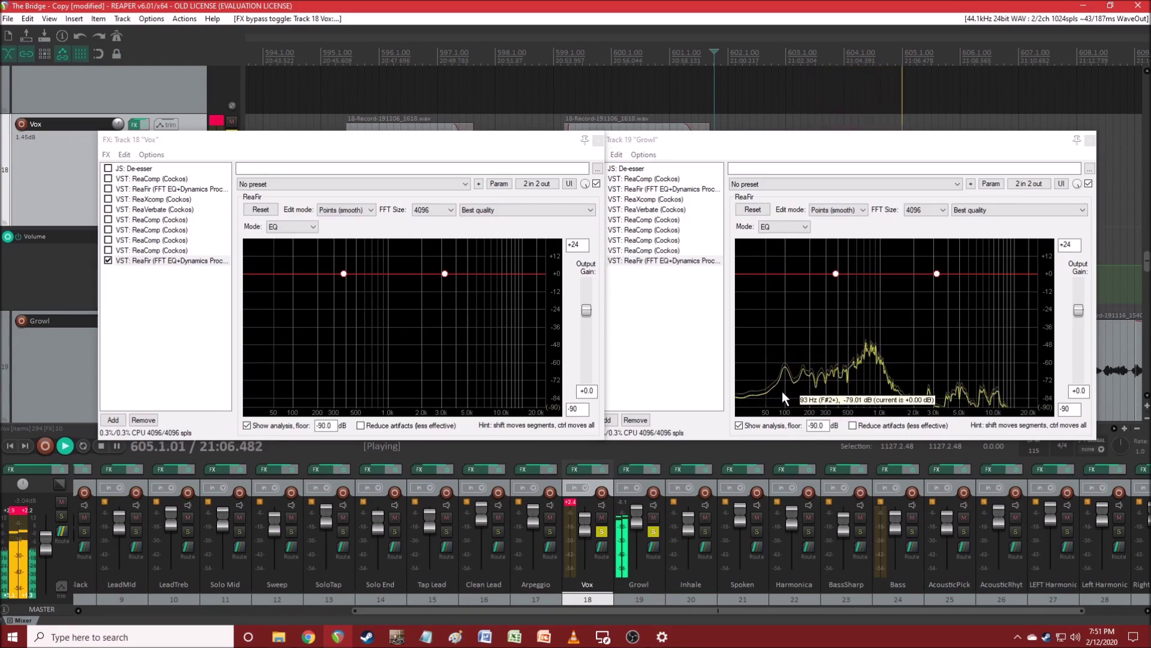
key("space")
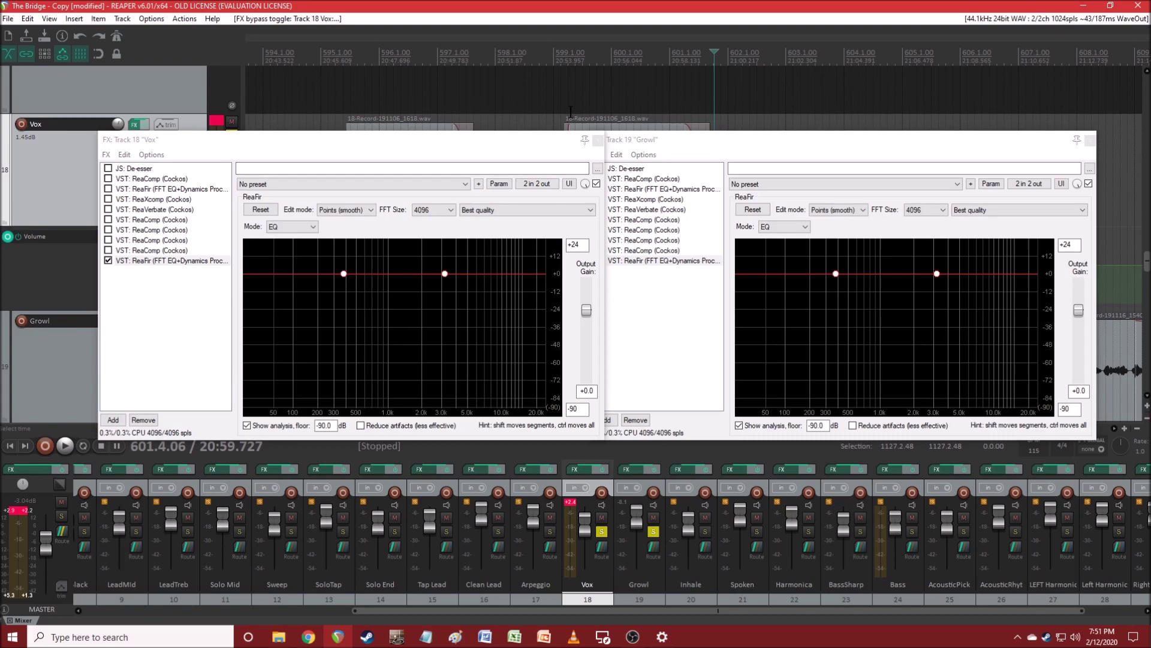
- Replay from the Vox clip near measure 599 through the Growl clips and compare their spectra up to the high frequencies
left_click(563, 109)
key("space")
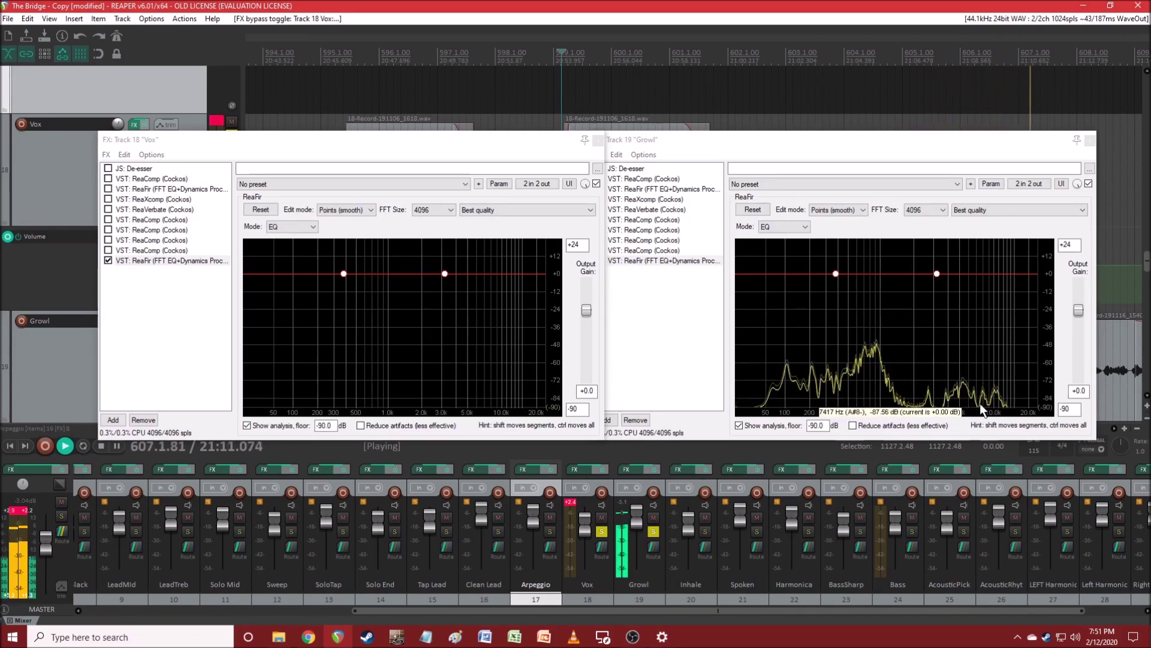
key("space")
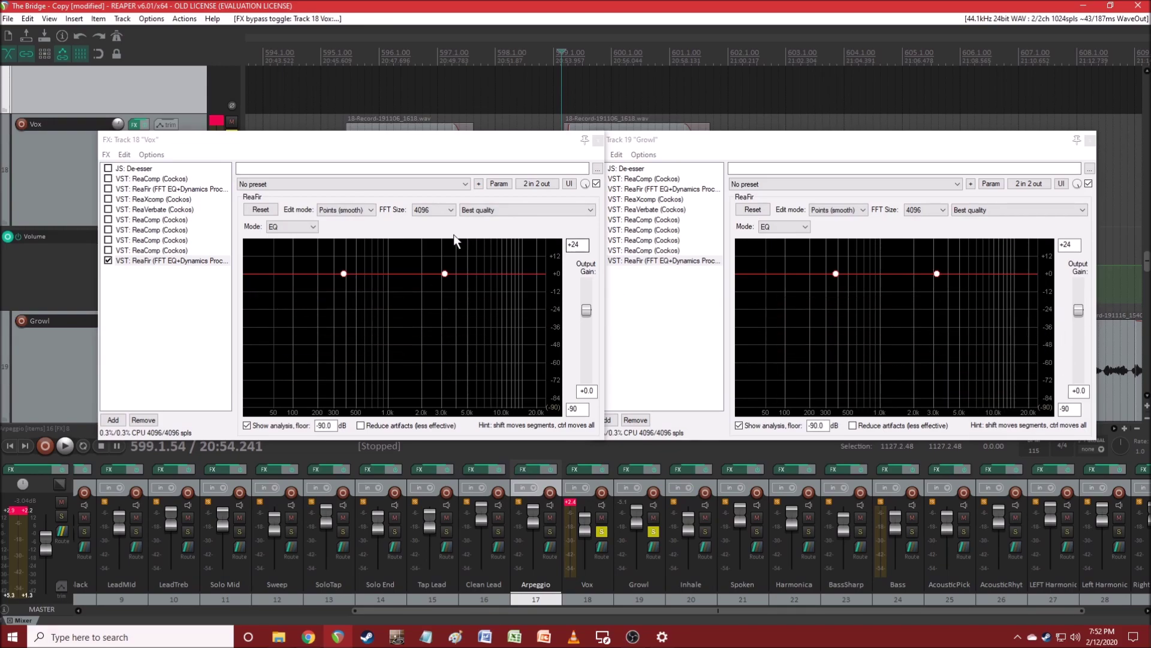
- Close the Vox and Growl chains, unsolo Growl, and reopen the Vox chain clear of the Vox clips
left_click(598, 139)
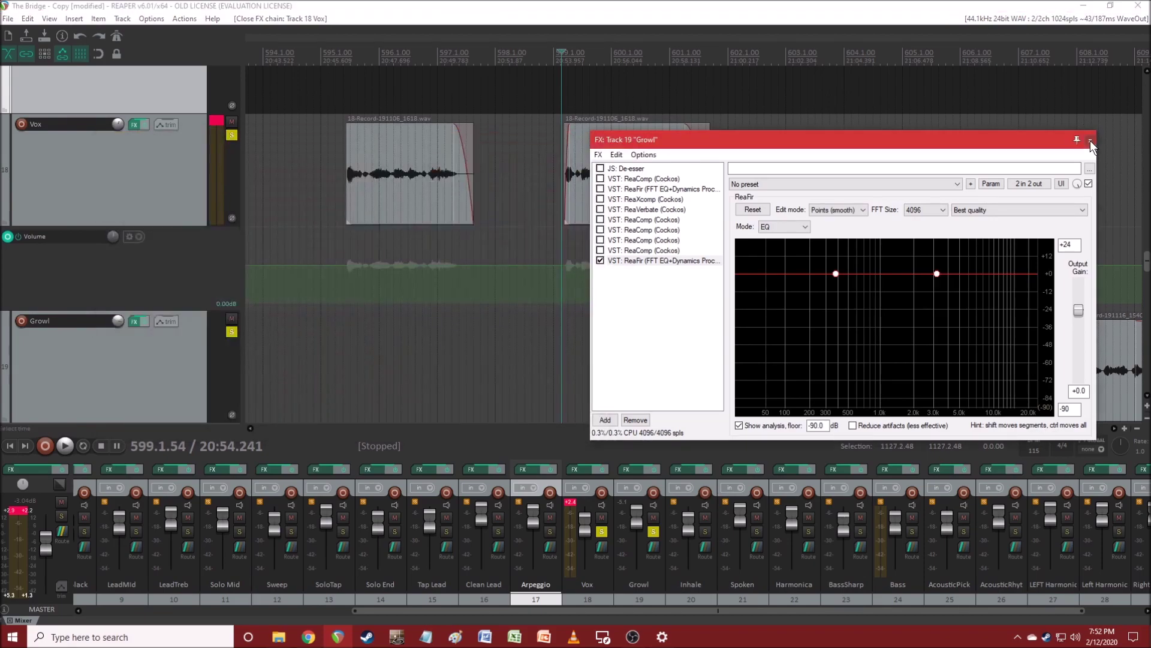
left_click(1090, 140)
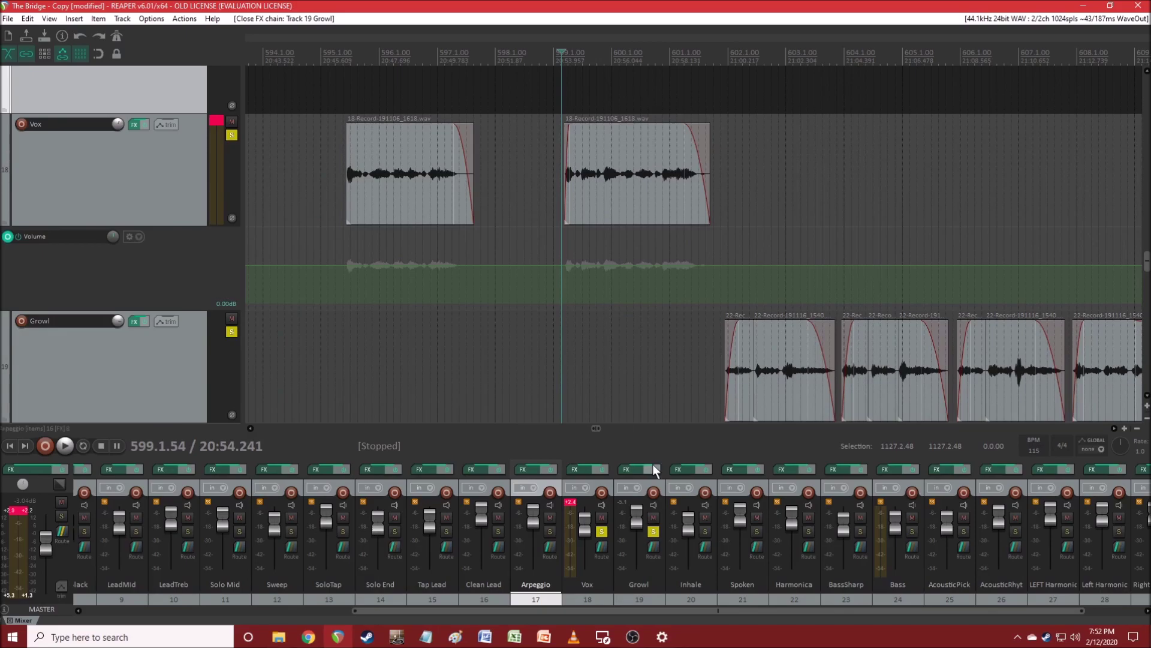
left_click(650, 532)
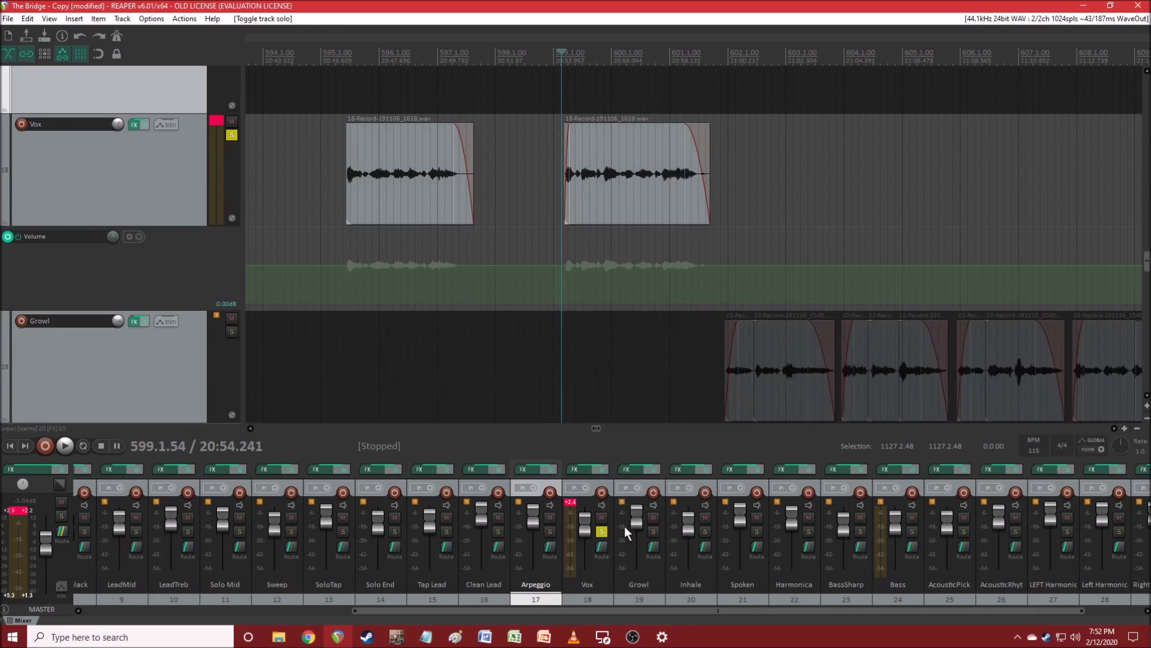
left_click(576, 469)
left_click_drag(407, 153, 526, 260)
left_click(570, 6)
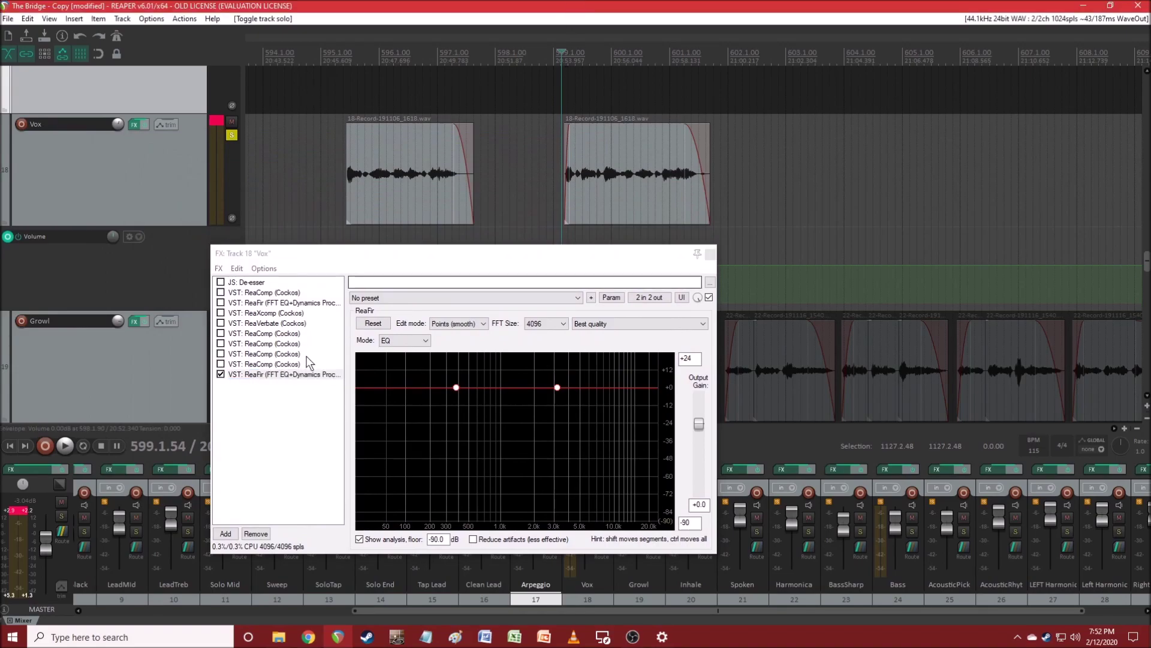
- Remove the added ReaFir from Vox and play the vocal briefly with all remaining effects bypassed
left_click(296, 374)
key("Delete")
key("space")
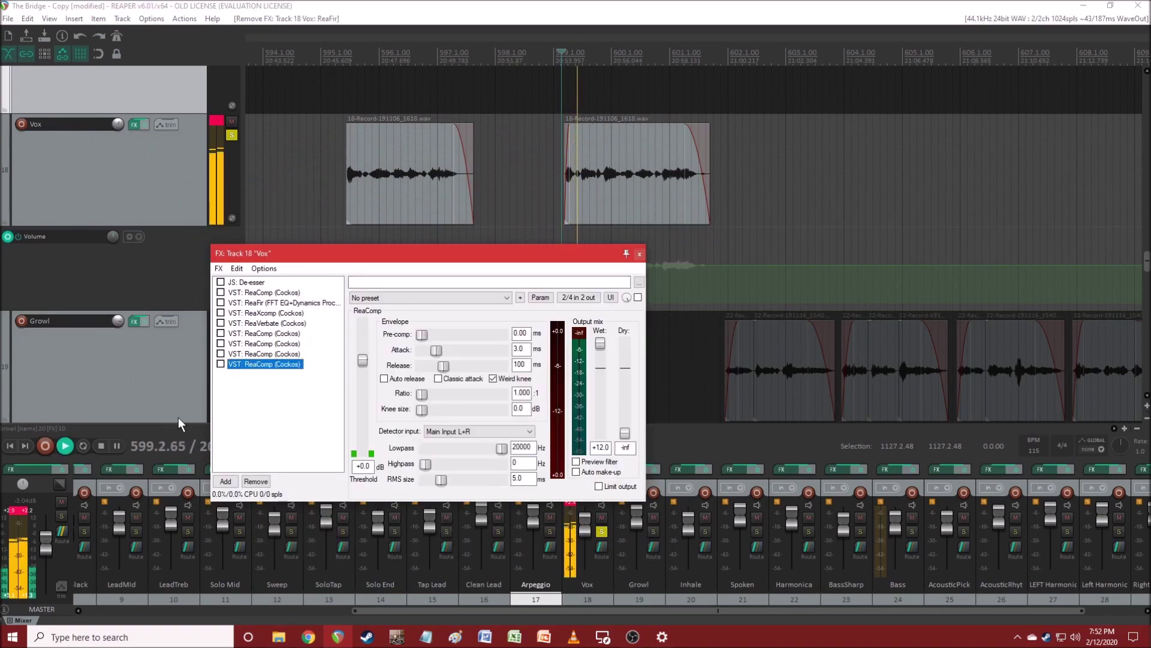
key("space")
- Enable every remaining effect on Vox, from the De-esser to the last ReaComp, and play the processed vocal
left_click(220, 363)
left_click(221, 353)
left_click(220, 343)
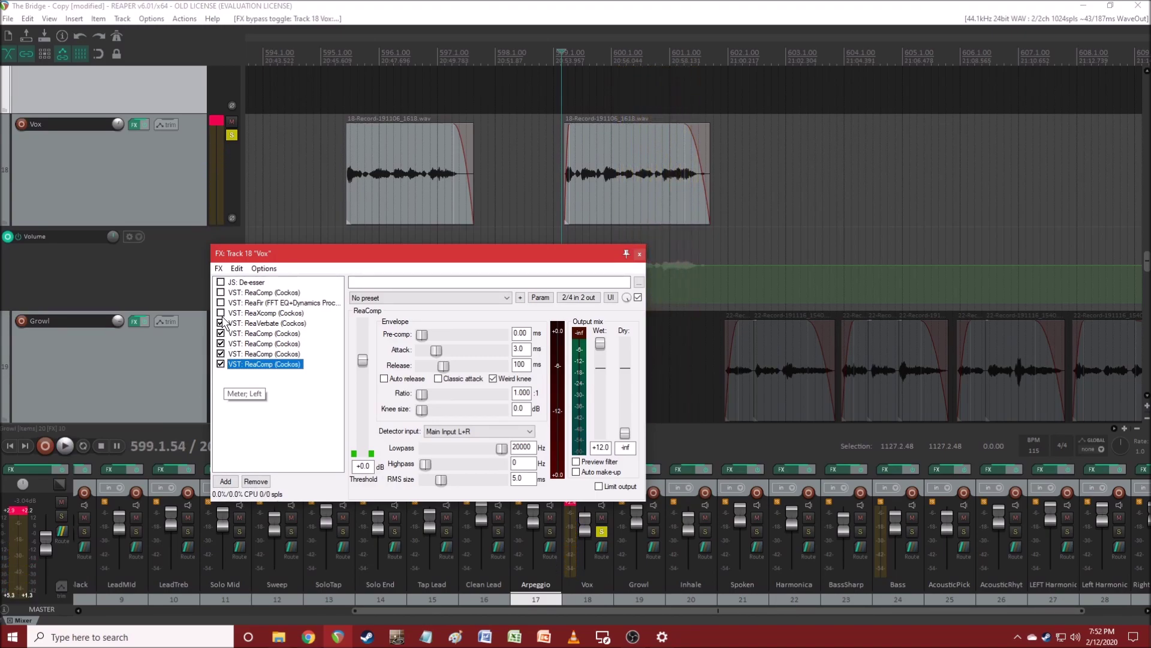
key("space")
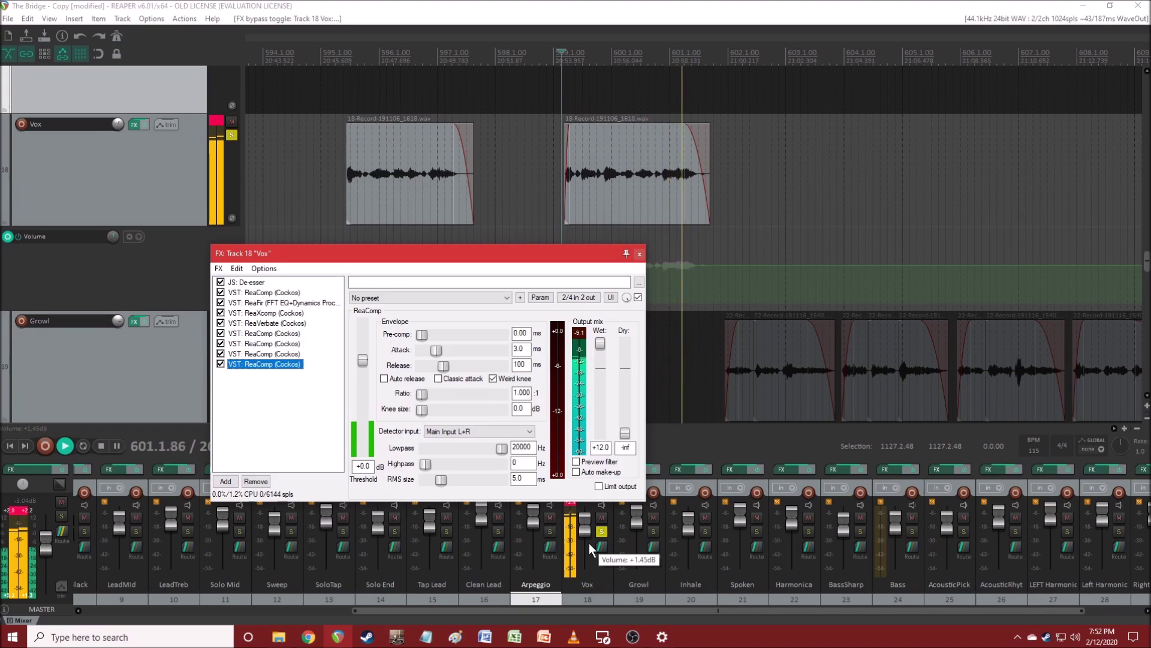
key("space")
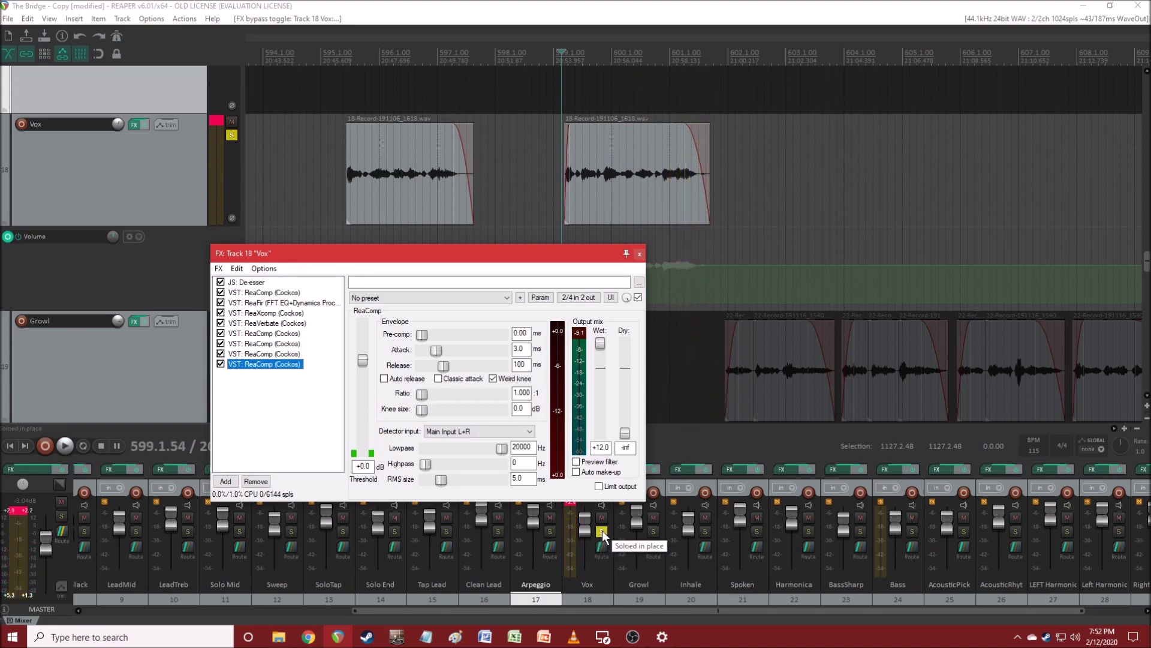
- Unsolo Vox, play the processed vocal within the full mix, and move the Vox chain clear of the mixer's Growl strip
left_click(602, 530)
key("space")
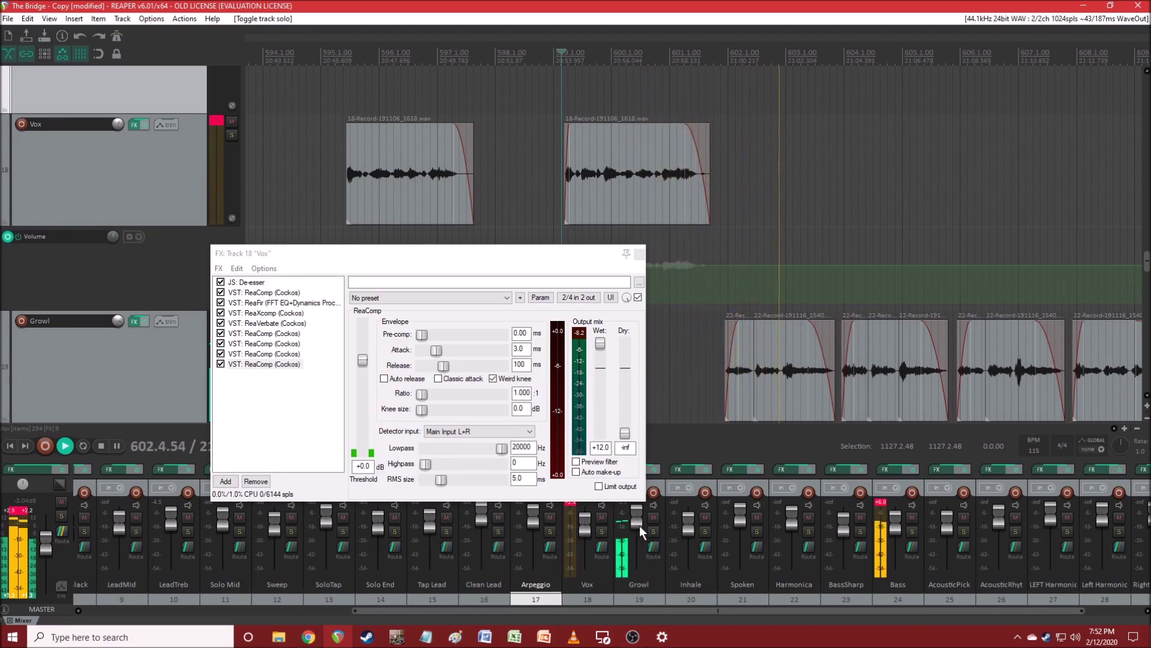
left_click_drag(522, 258, 397, 255)
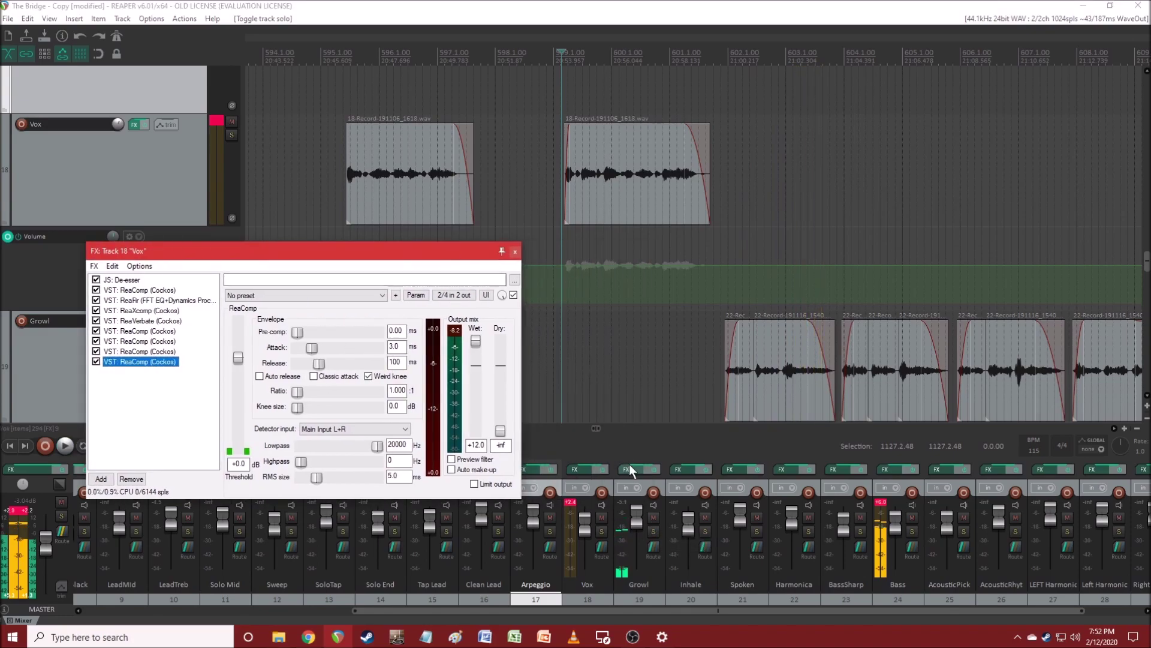
- Remove the added ReaFir from Growl, enable every remaining effect from the De-esser to the last ReaComp, and close the chain
left_click(627, 469)
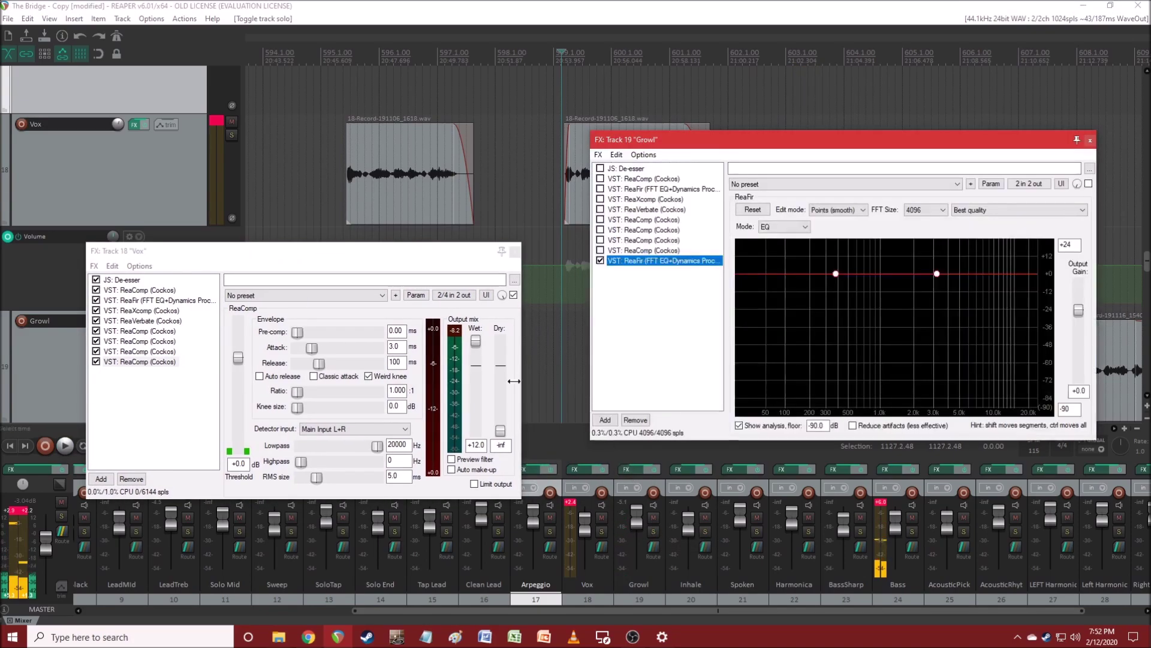
key("Delete")
left_click(600, 250)
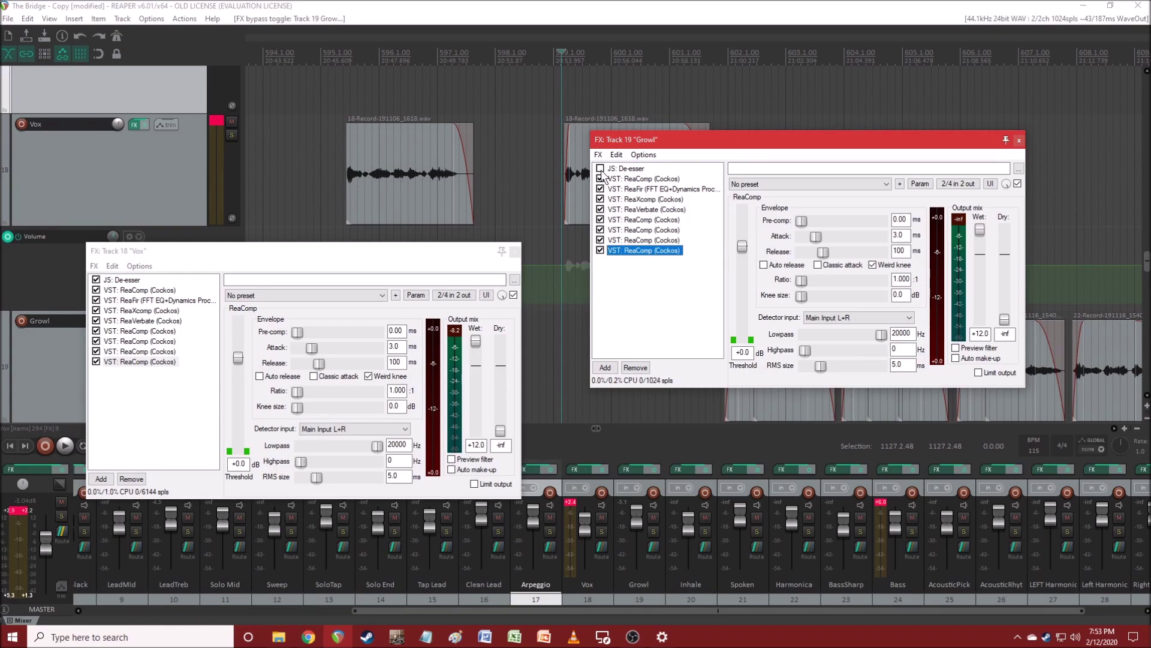
left_click(1019, 140)
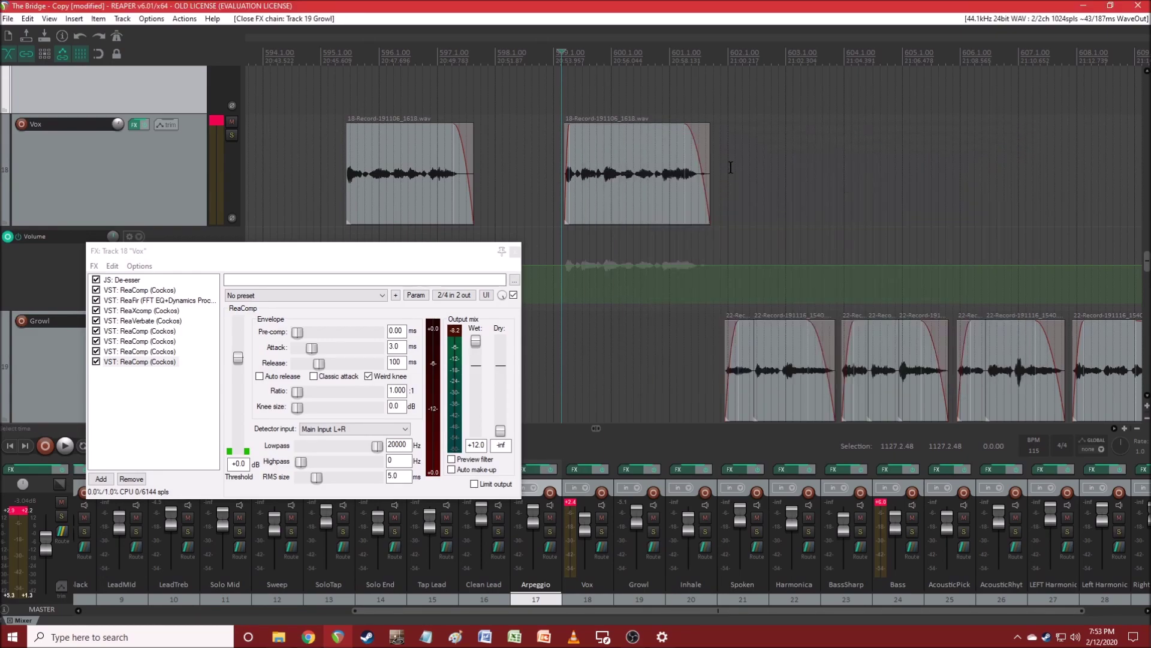
- Play the full mix from the Vox clip near measure 599 past the last Growl clip, and close the Vox chain
key("space")
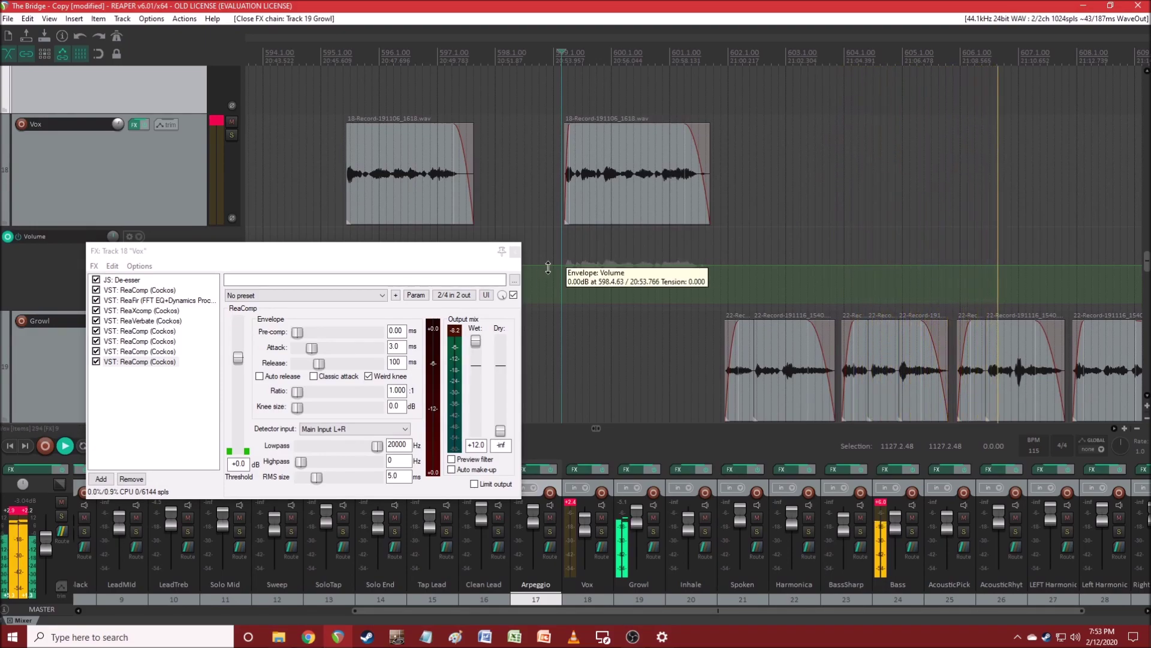
scroll(720, 267, "down", 2)
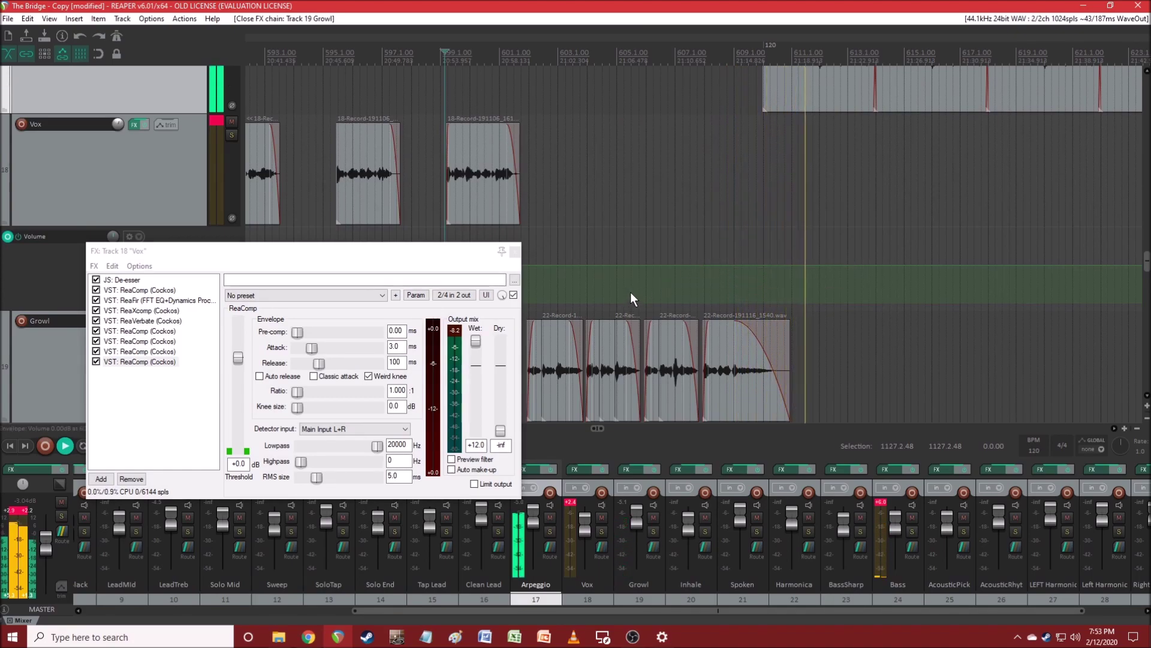
key("space")
left_click(515, 251)
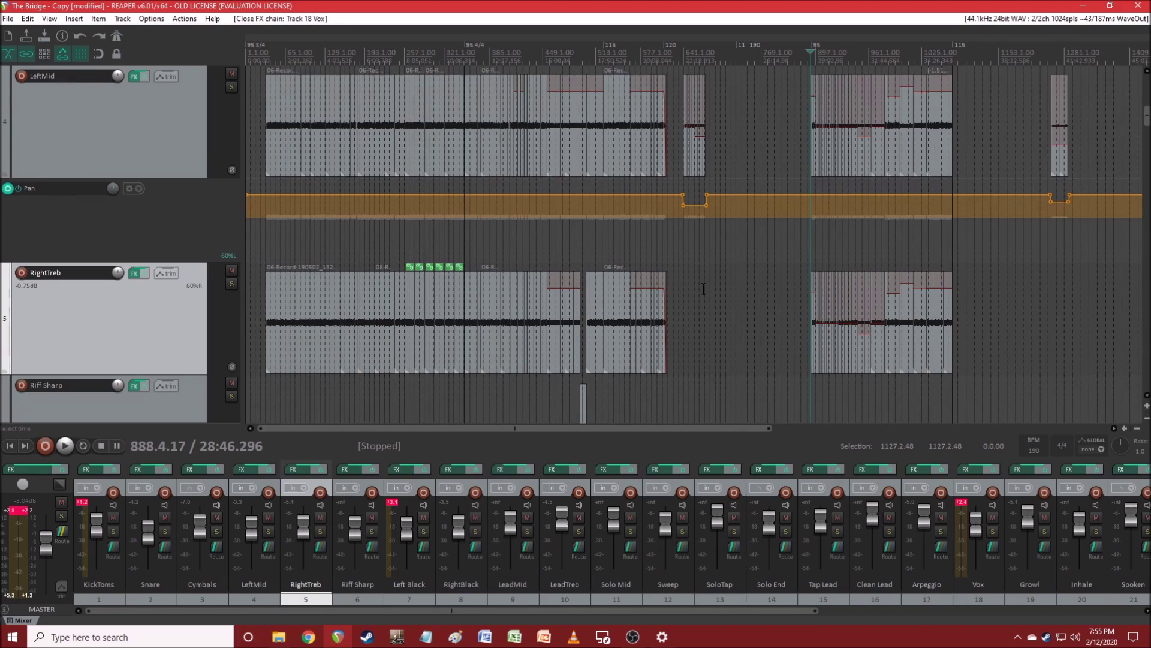
- Solo the LeftMid guitar track and open its effects chain
scroll(703, 289, "up", 5)
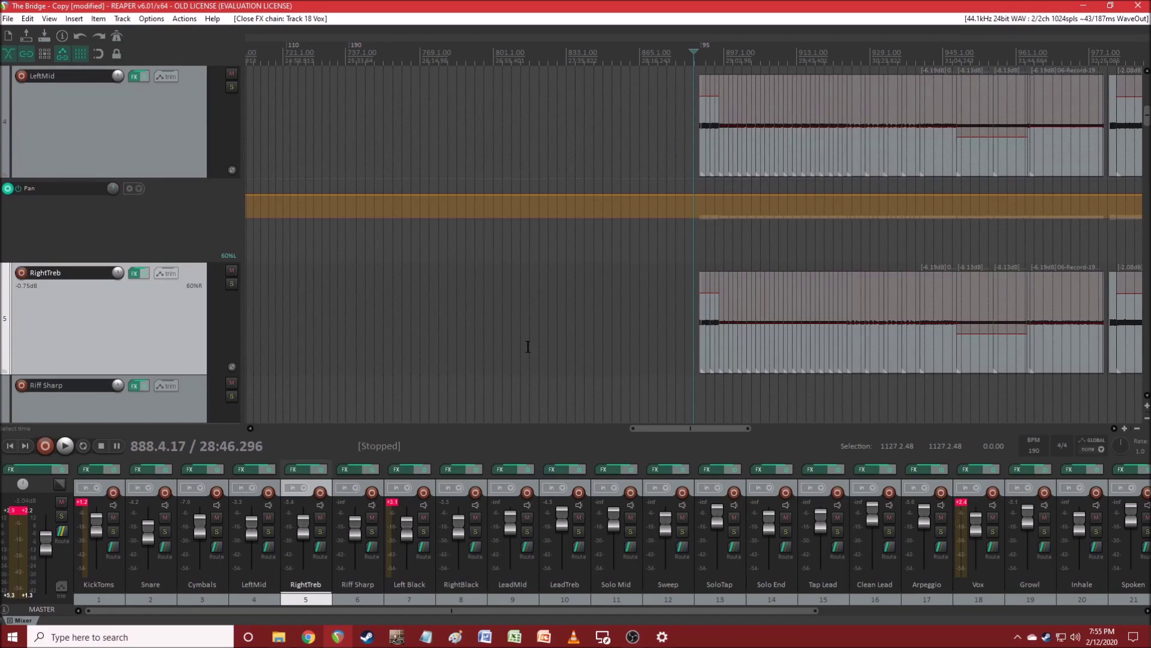
left_click(265, 538)
left_click(266, 531)
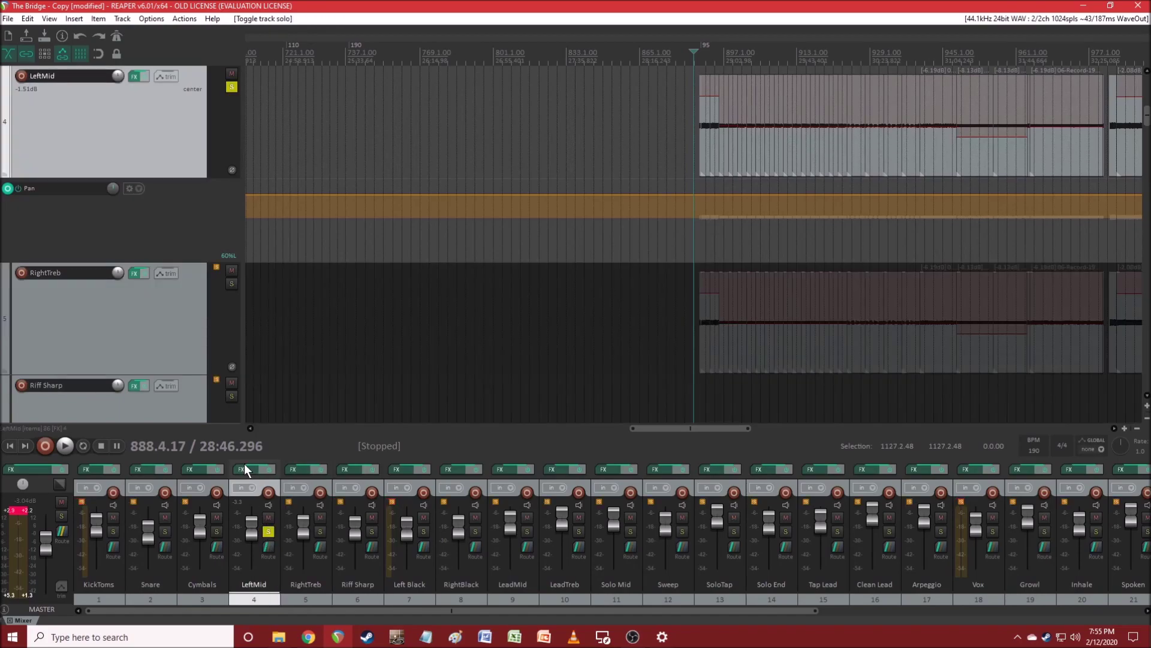
left_click(243, 469)
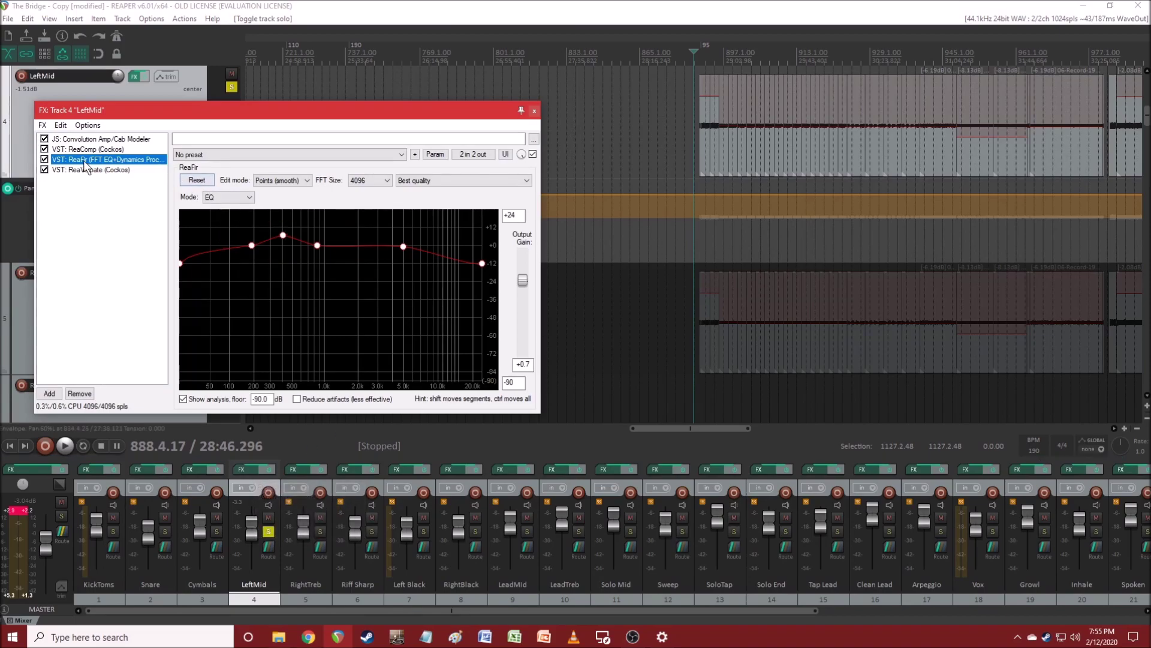
- Bypass LeftMid's existing ReaFir and add a second ReaFir placed directly before ReaVerbate
left_click(44, 160)
left_click(50, 393)
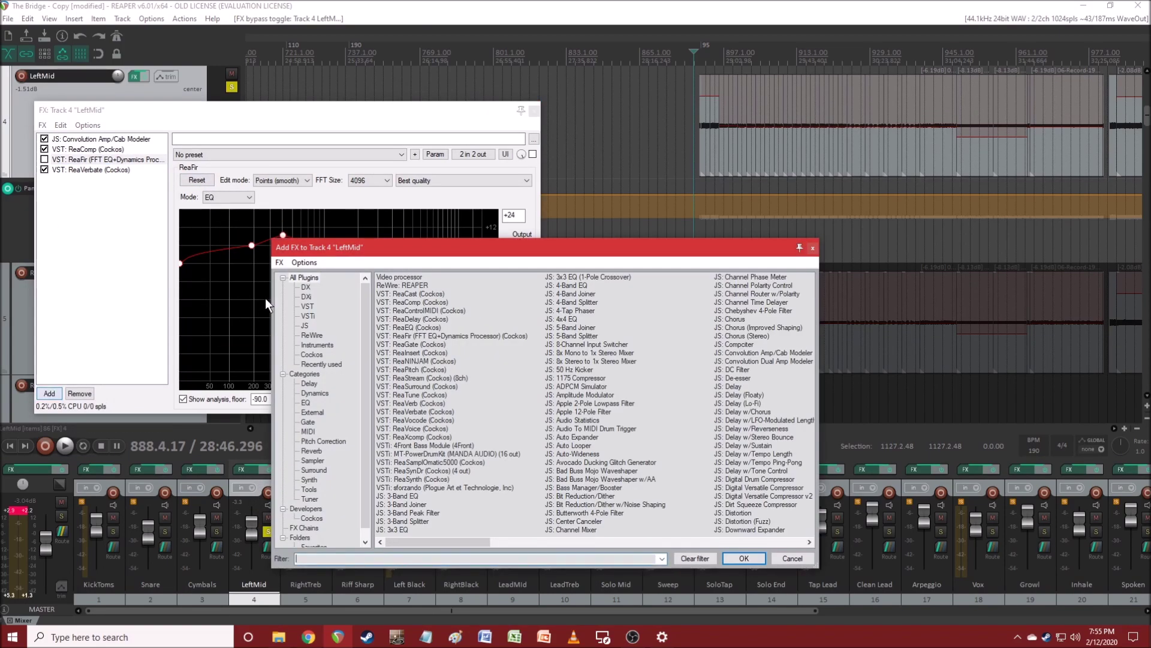
double_click(402, 335)
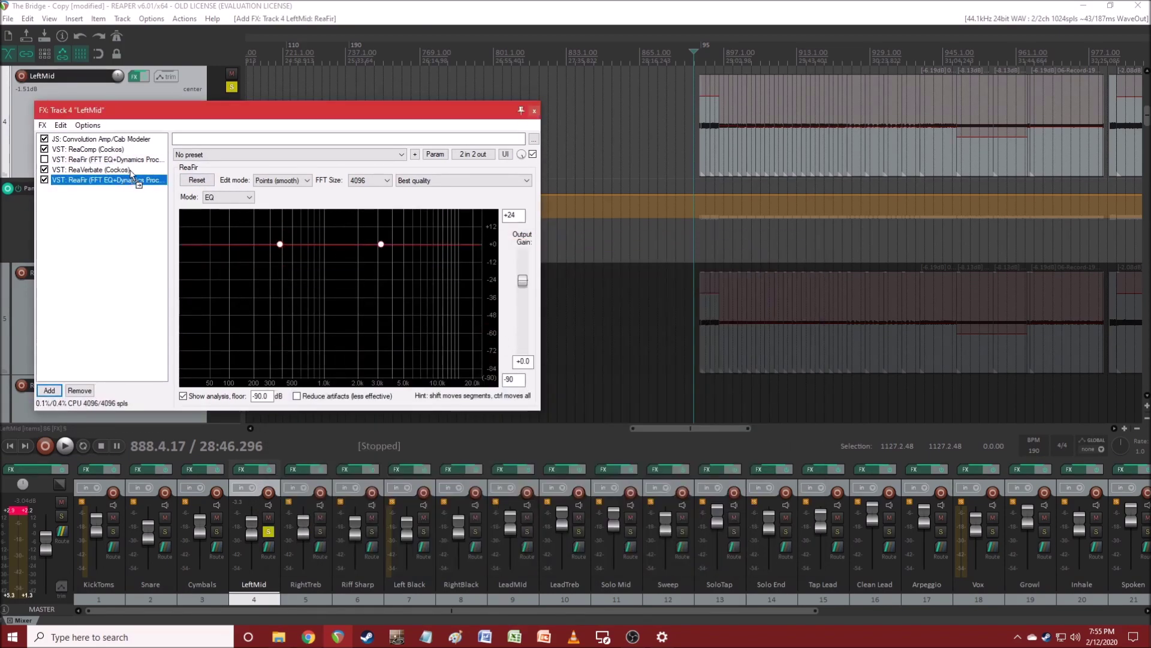
left_click_drag(128, 174, 127, 172)
- Cut the added ReaFir curve by about 12 dB at 1 kHz and play LeftMid from its clips near measure 890
left_click_drag(315, 250, 324, 263)
key("space")
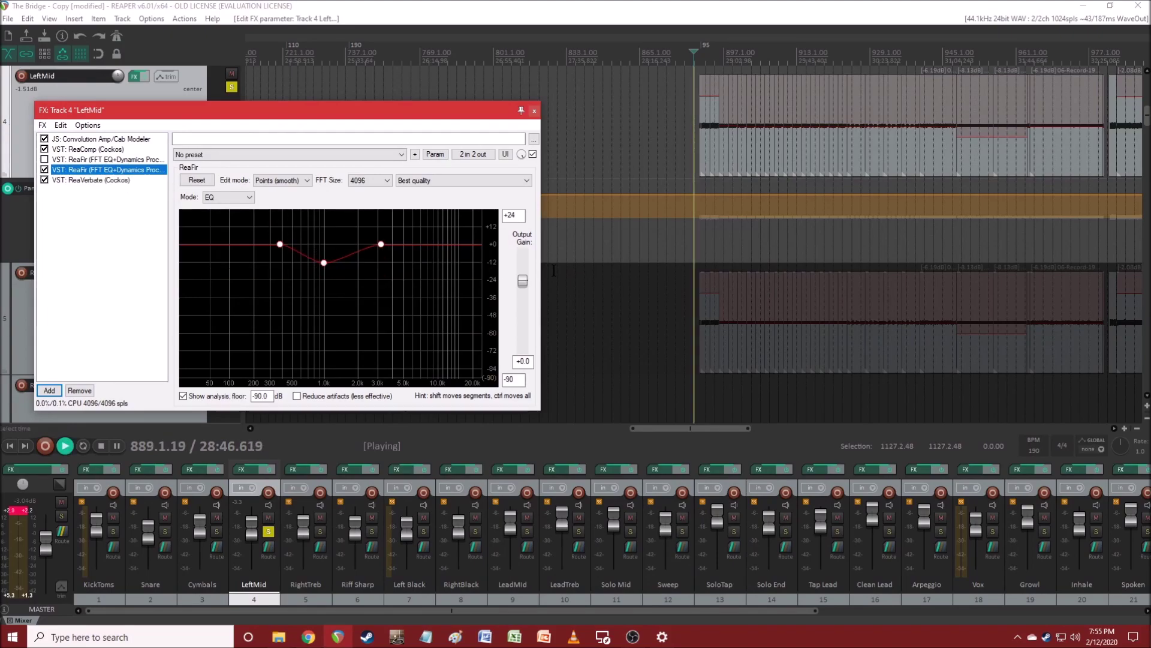
scroll(784, 214, "up", 5)
left_click(710, 137)
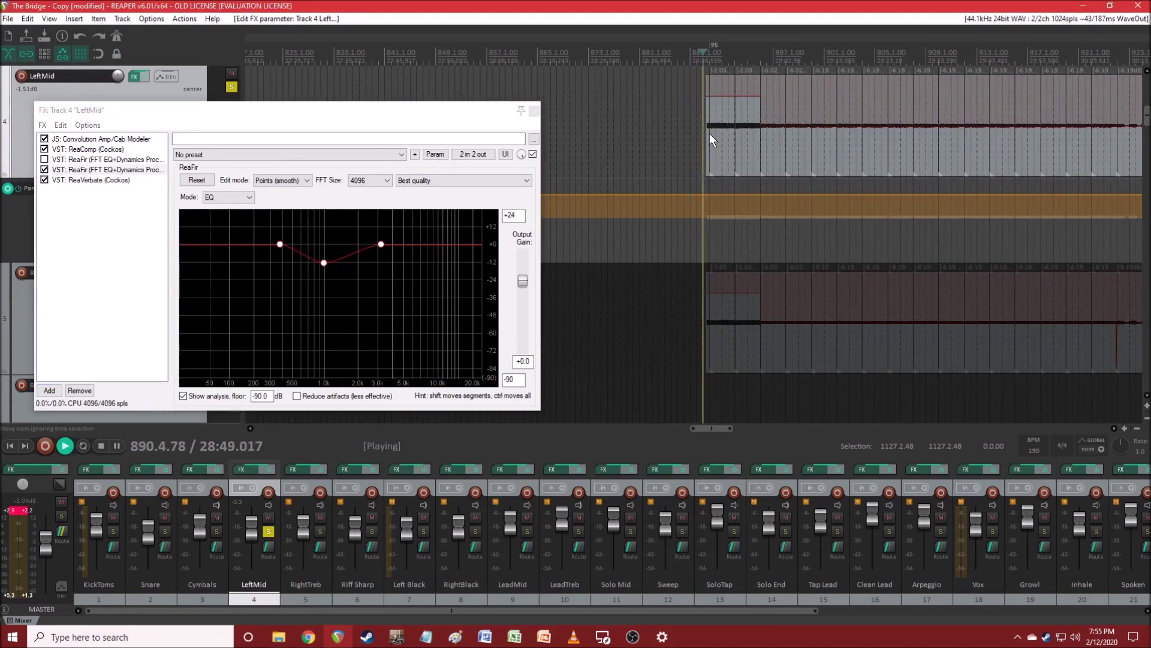
- Reshape the added ReaFir curve into a midrange dip with the lows and highs raised about 7 dB, and finish listening
left_click_drag(322, 264, 254, 244)
left_click_drag(382, 246, 361, 246)
left_click_drag(254, 245, 261, 243)
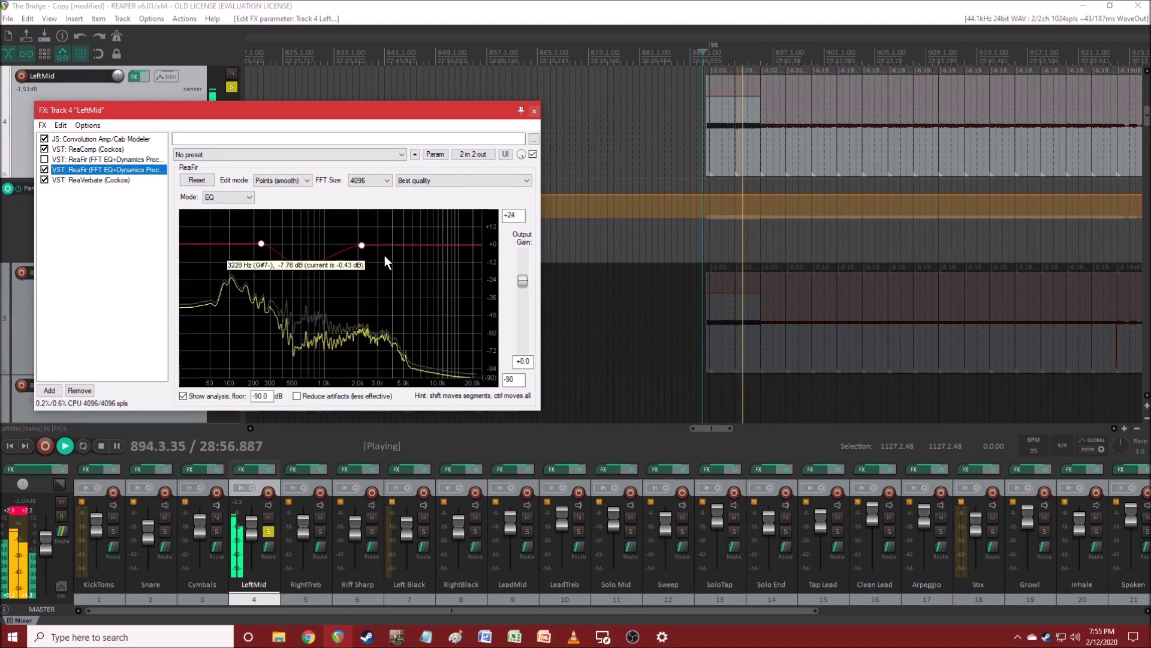
left_click_drag(409, 246, 419, 237)
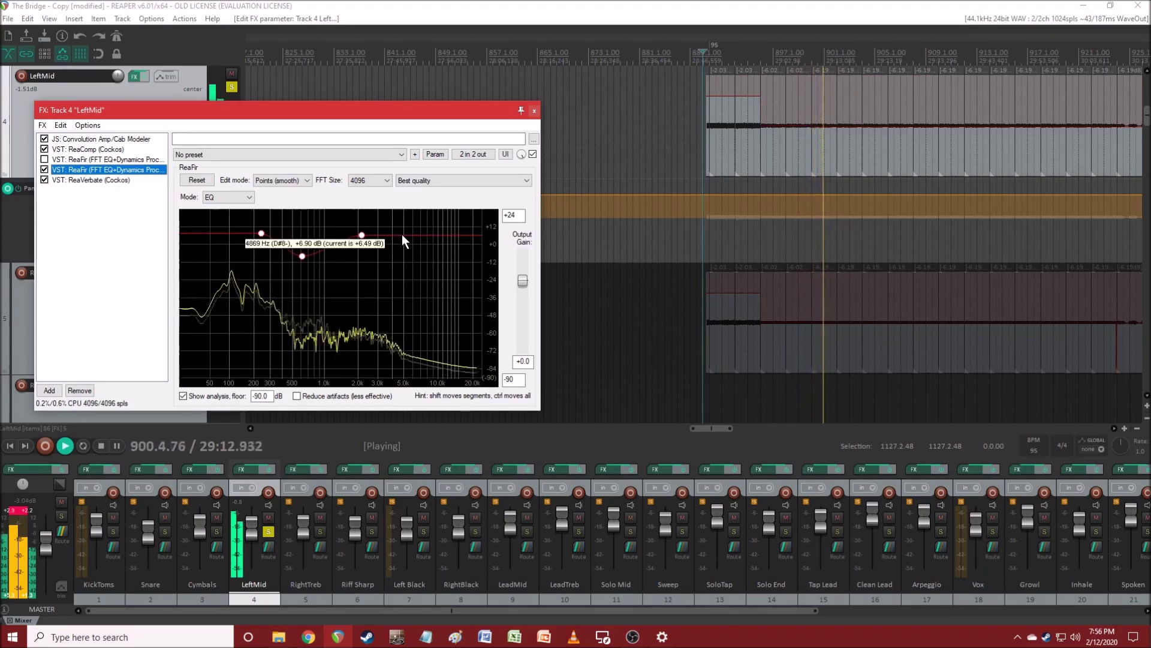
key("space")
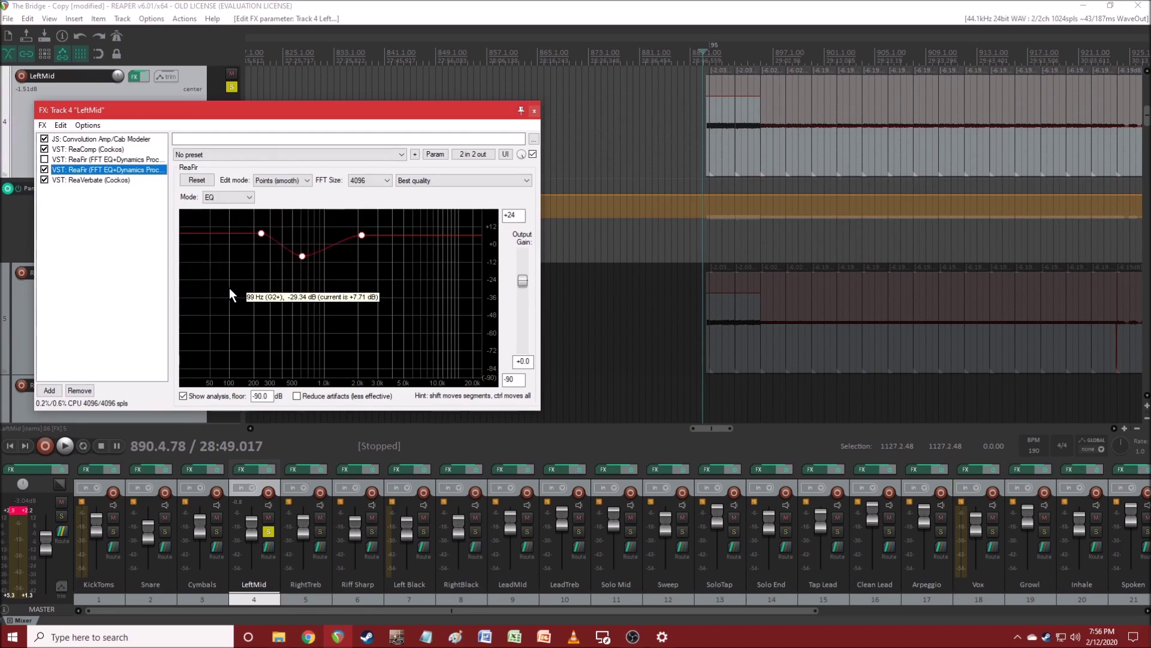
- Reset the added ReaFir and boost about 9 dB near 280 Hz and about 10 dB near 6 kHz between anchor points
left_click(198, 179)
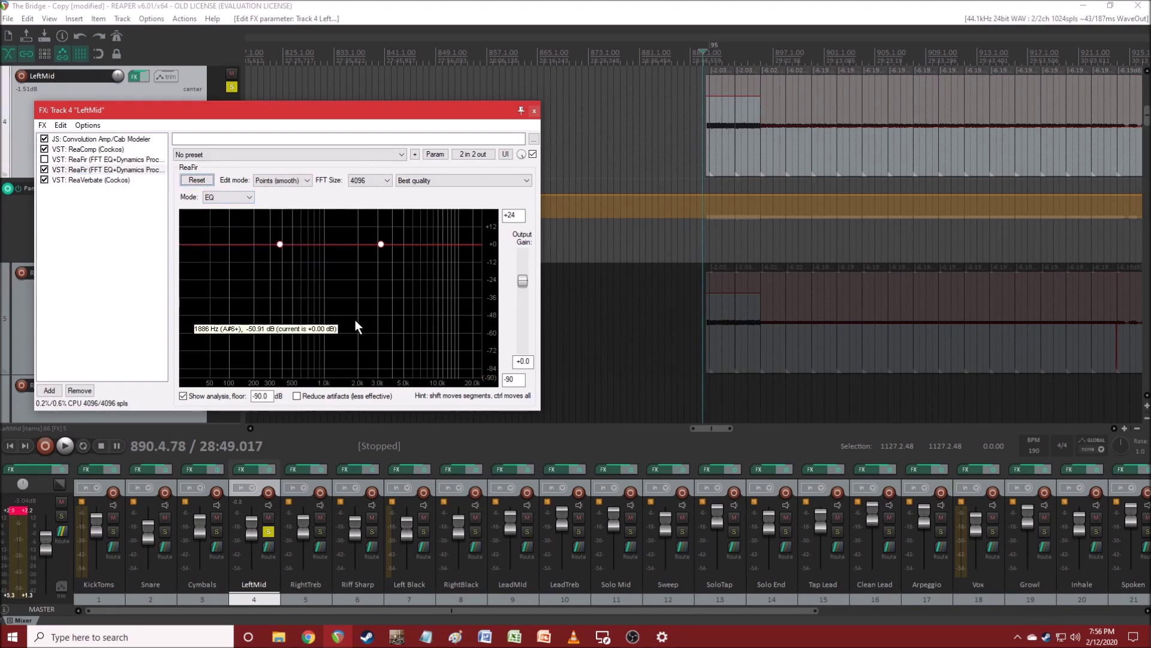
left_click(229, 246)
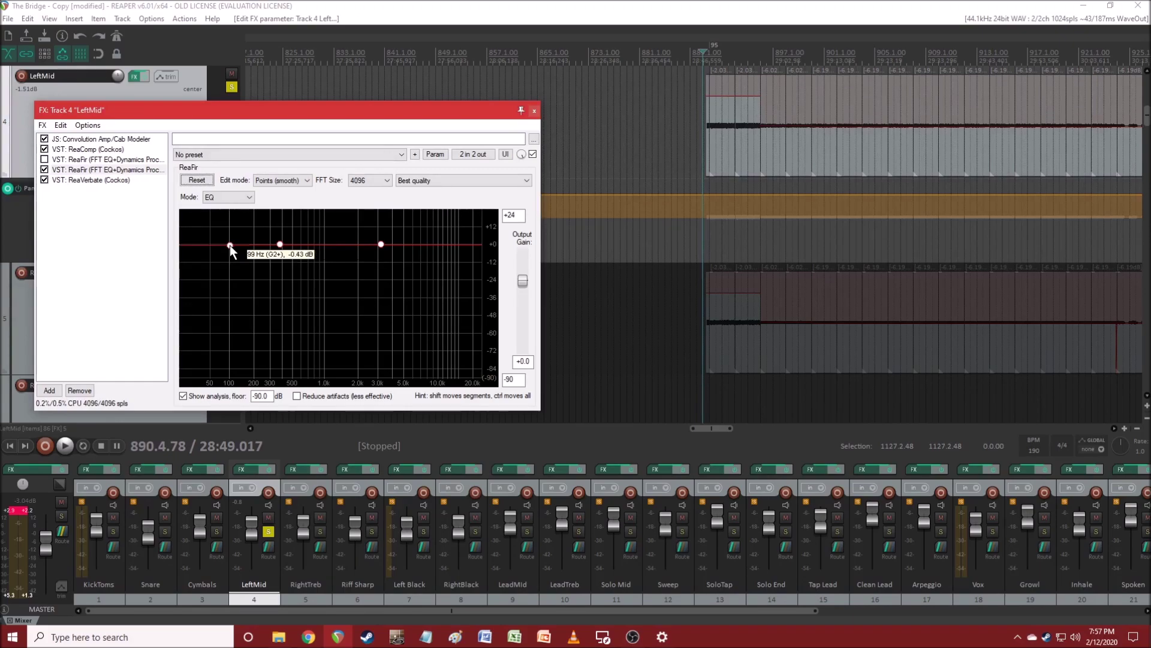
left_click(309, 243)
left_click_drag(267, 239, 268, 231)
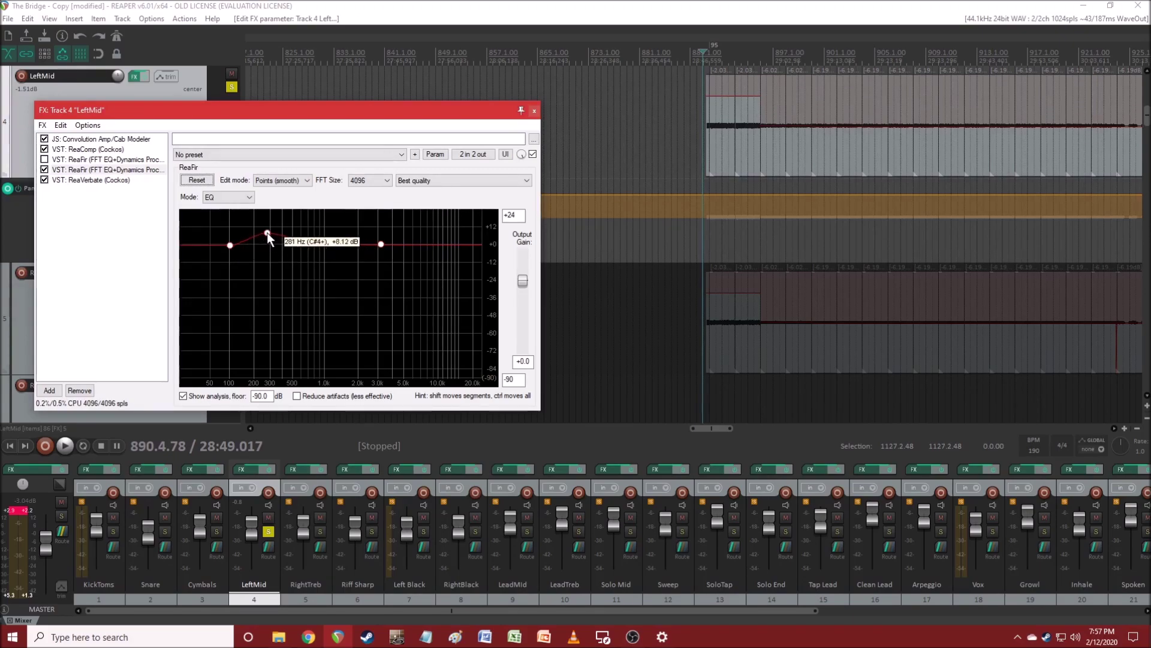
left_click(440, 243)
left_click_drag(412, 243, 412, 228)
- Play LeftMid while adding a cut of about 6 dB near 1.4 kHz to the added ReaFir curve
key("space")
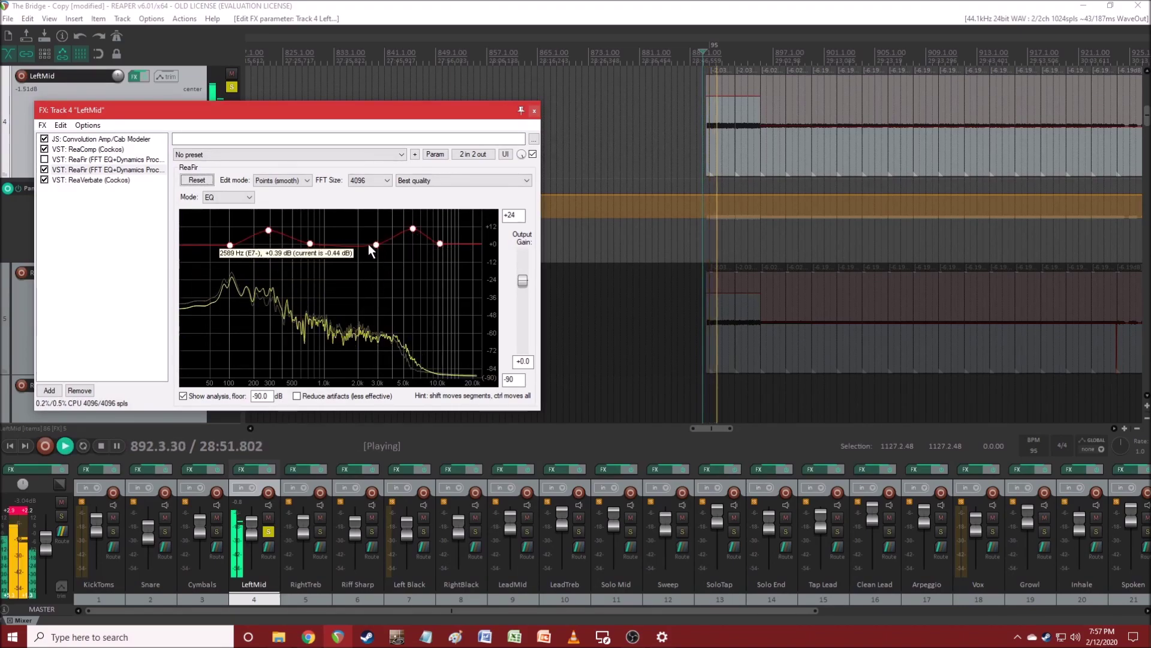
left_click(340, 250)
left_click_drag(340, 251, 340, 253)
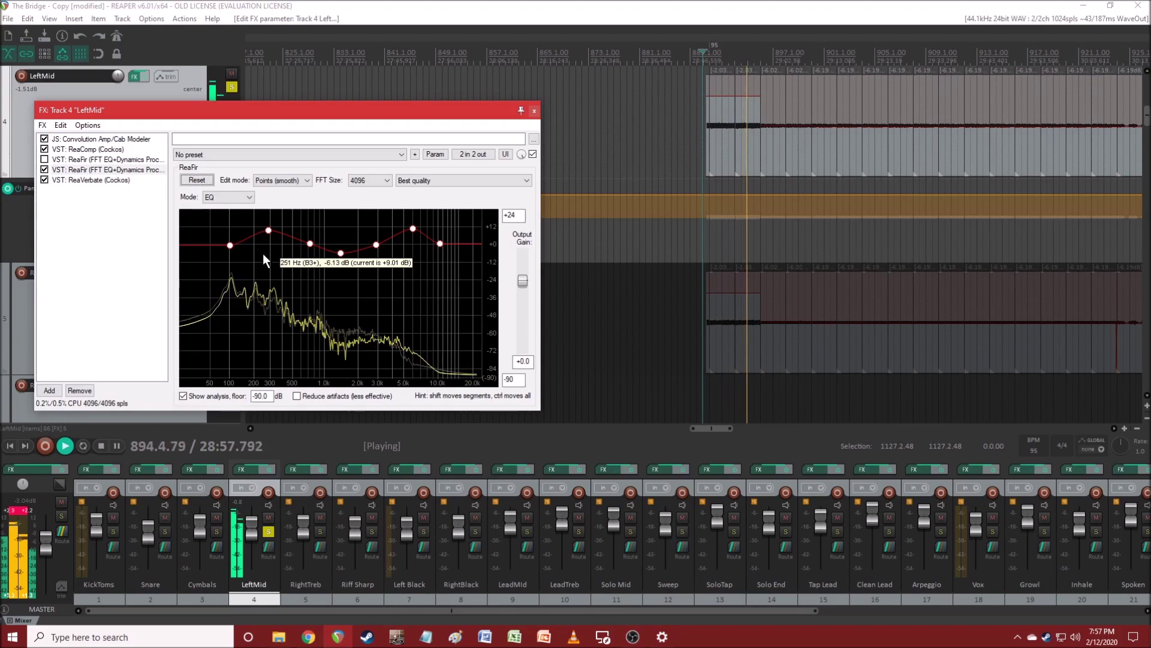
key("space")
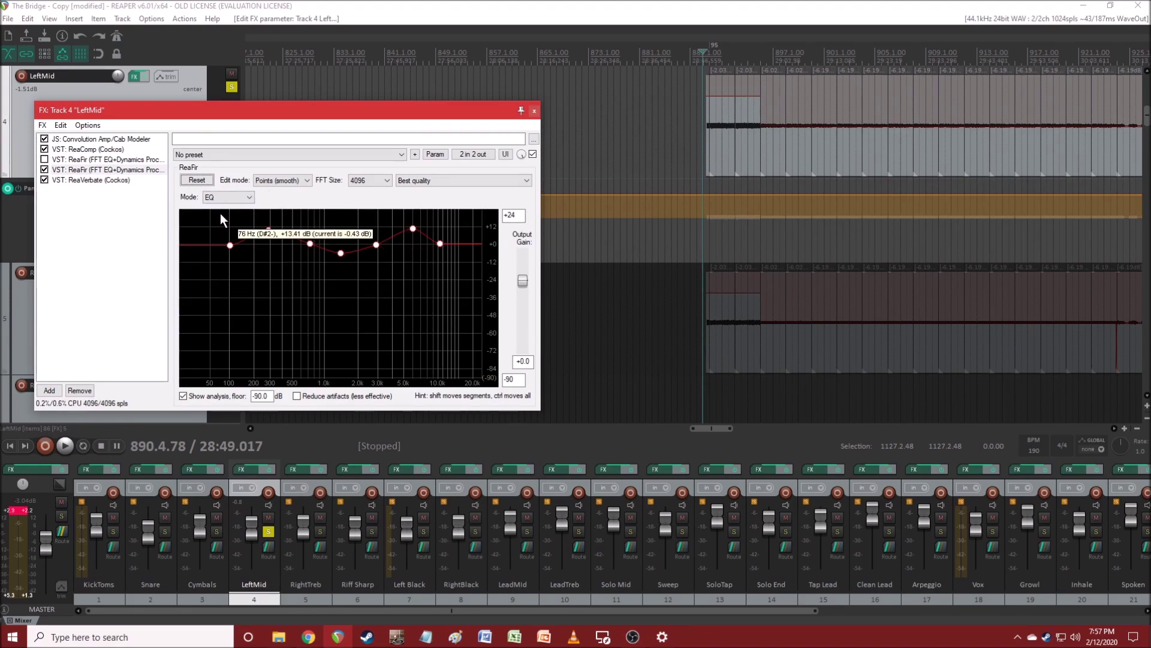
- Reset the curve and shape a low-end reduction below about 80 Hz and a dip near 1.2 kHz, with the other points raised about 9 dB
left_click(197, 180)
left_click(328, 248)
mouse_move(328, 248)
left_mouse_down()
mouse_move(333, 258)
mouse_move(336, 246)
left_mouse_up()
left_click(205, 238)
left_click_drag(203, 241, 219, 248)
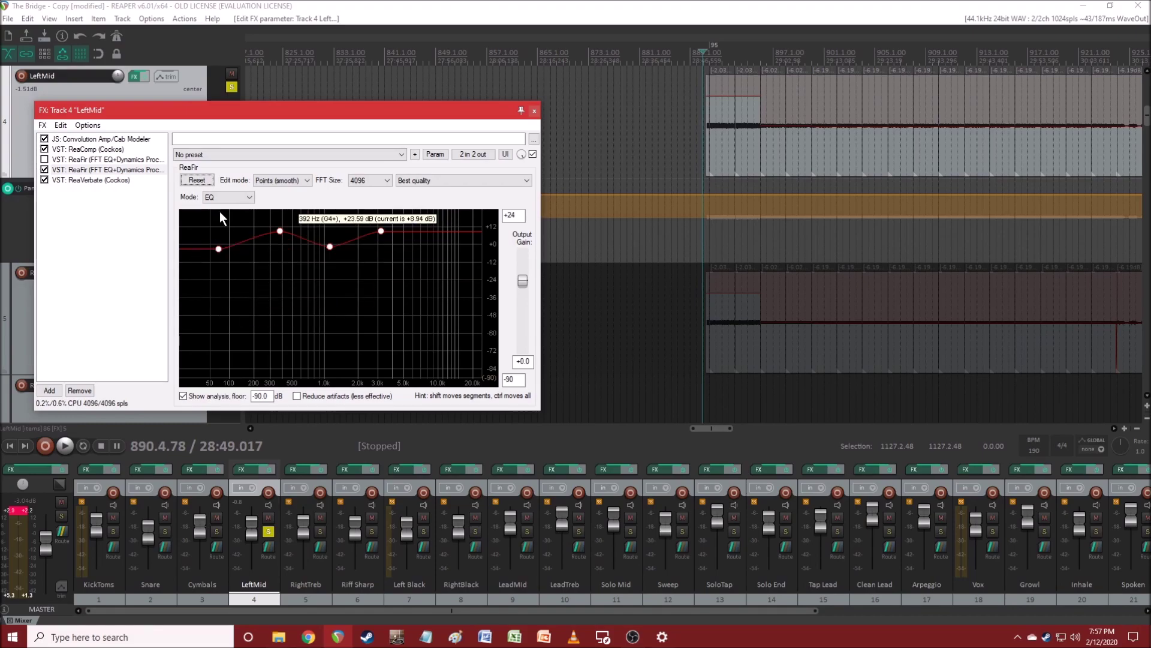
- Reset and remove the added ReaFir, re-enable LeftMid's original ReaFir, and close the chain
left_click(198, 183)
left_click(535, 110)
scroll(472, 293, "down", 10)
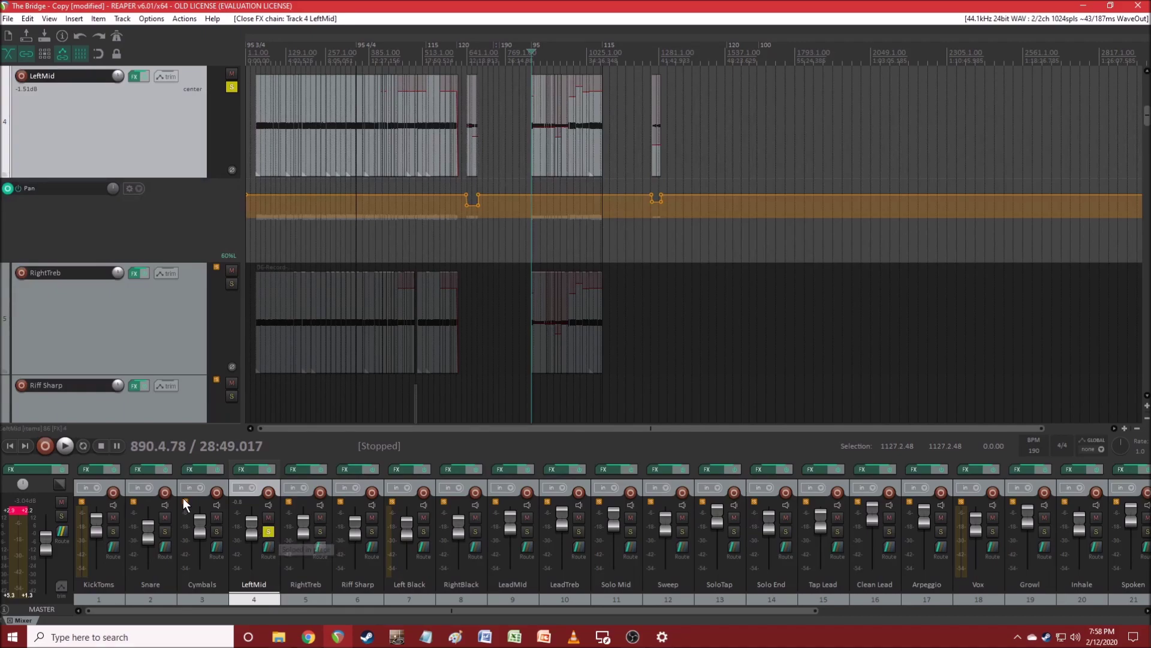
- Show the ReaFir curves of LeftMid and RightTreb next to each other
left_click(247, 469)
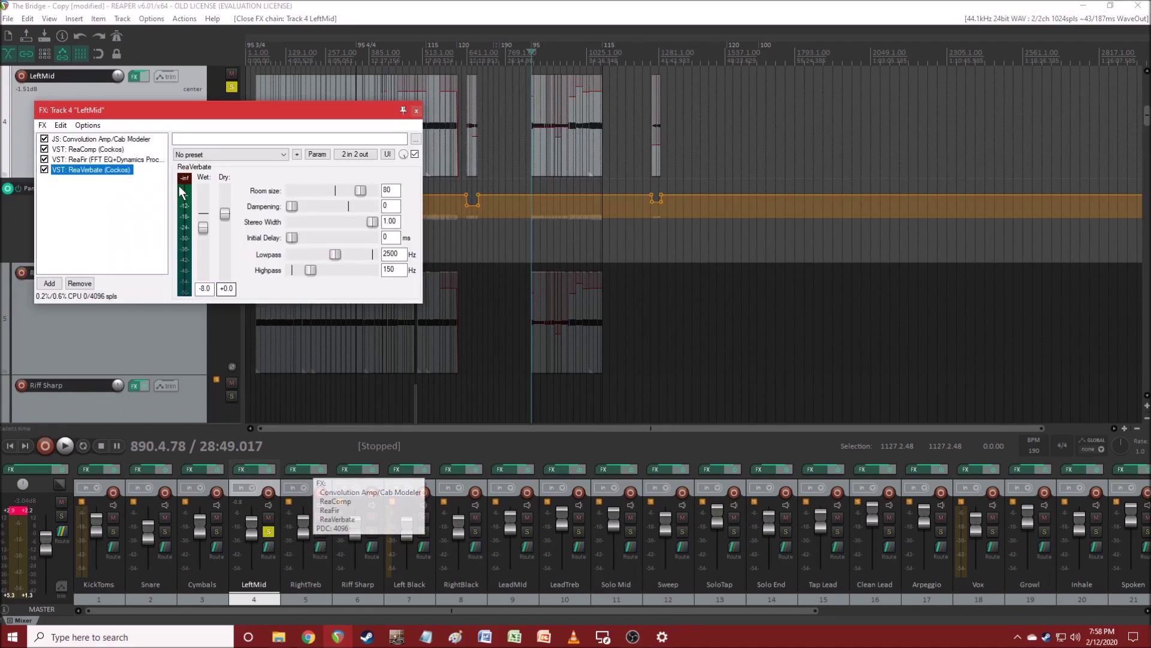
left_click(140, 159)
left_click(294, 469)
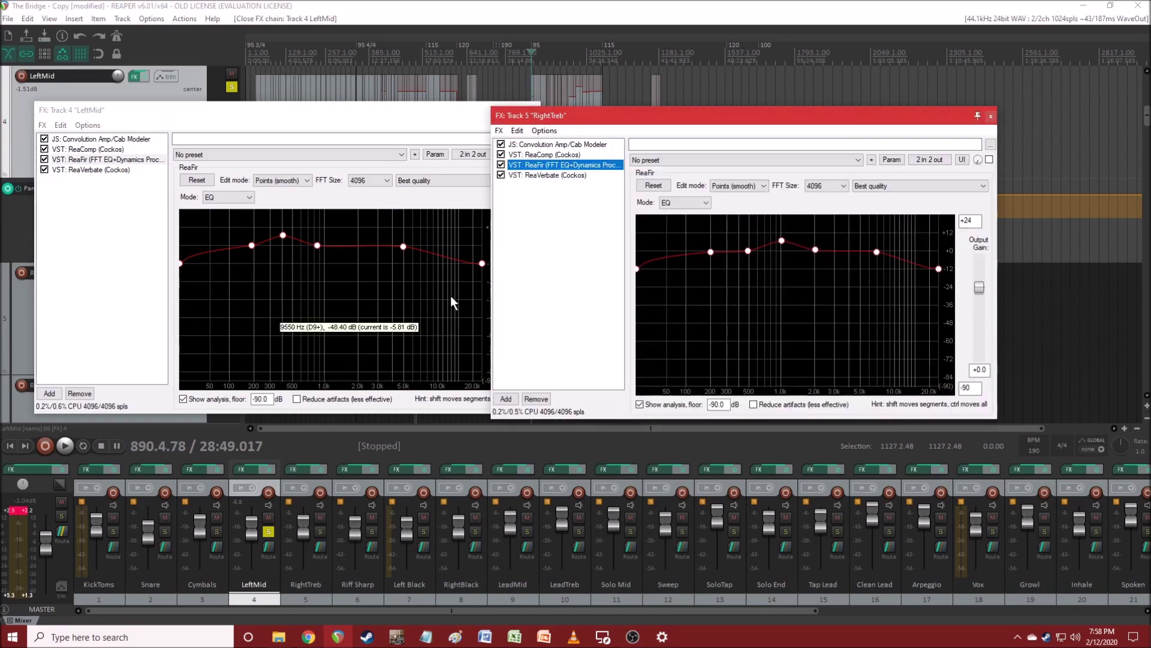
- Remove the bypassed ReaFir from Left Black and show its remaining ReaFir curve beneath the LeftMid chain
left_click(401, 472)
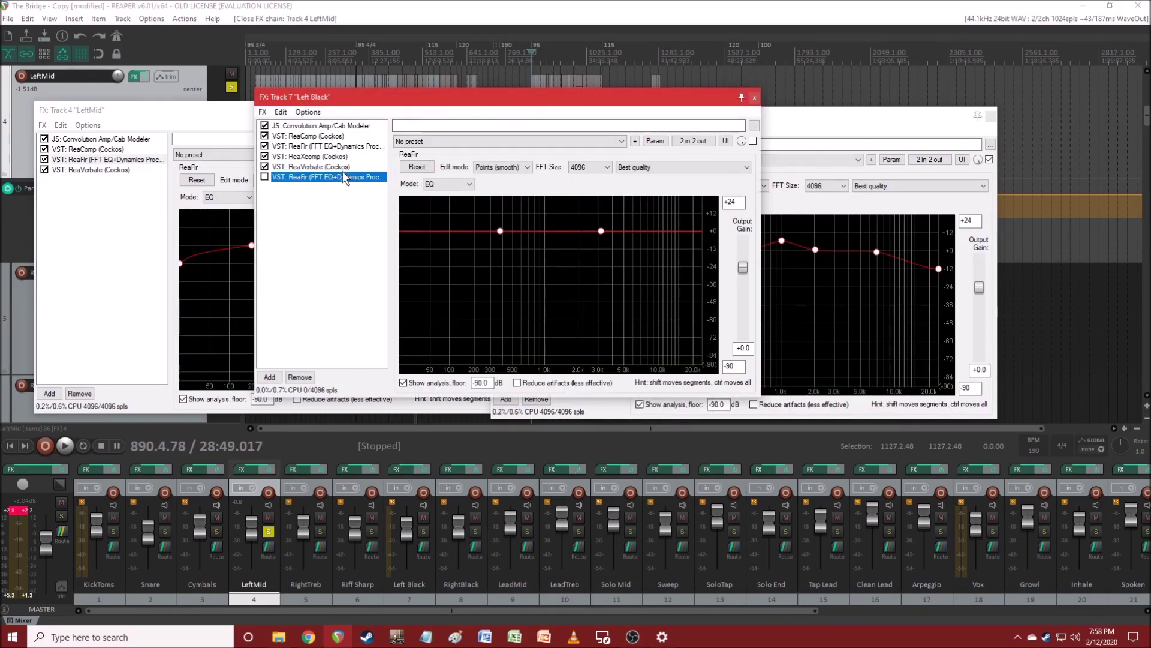
key("Delete")
left_click(352, 146)
left_click_drag(459, 92, 141, 261)
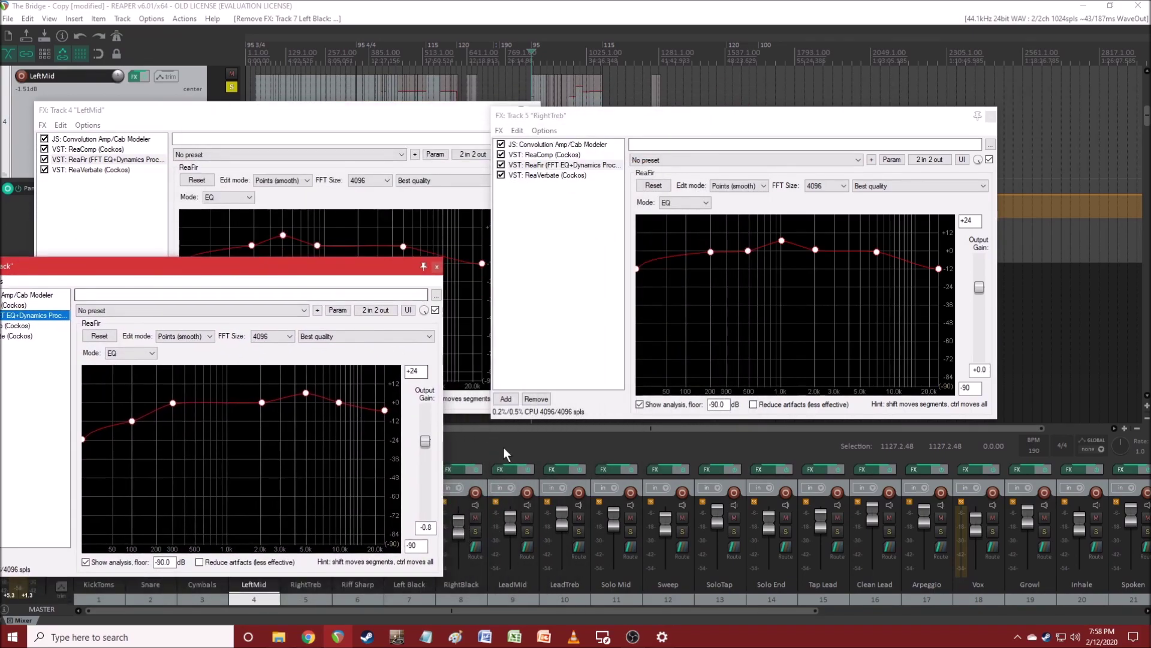
- Open the RightBlack chain and arrange it with the LeftMid, RightTreb and Left Black chains to compare their ReaFir curves
left_click(458, 467)
left_click_drag(677, 120, 660, 323)
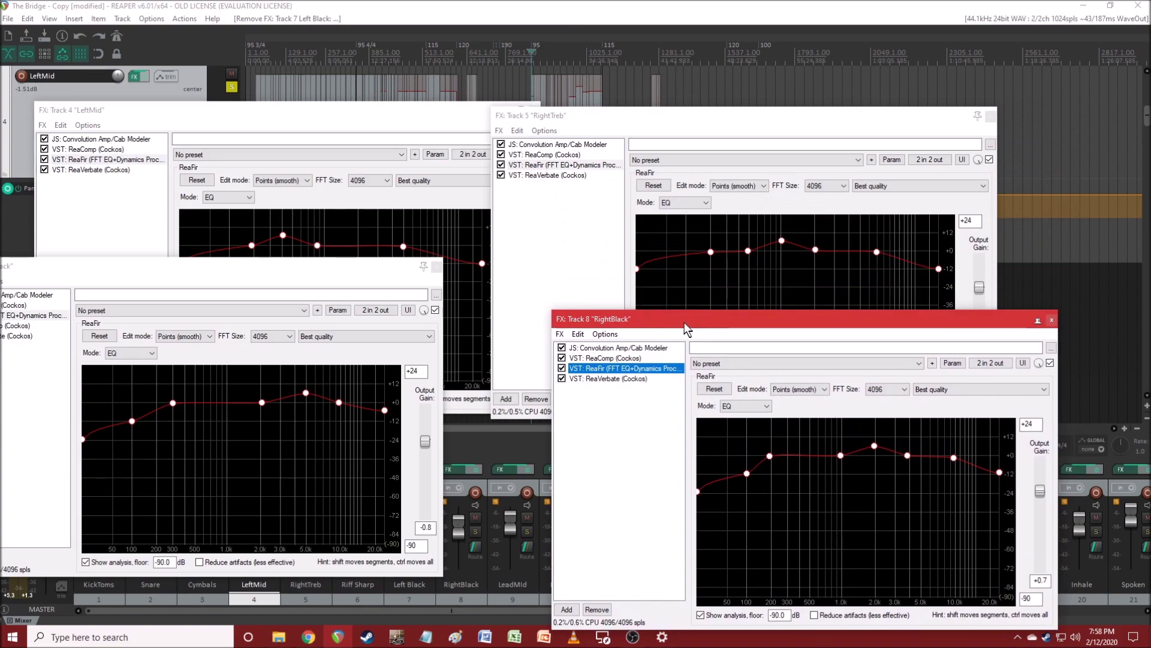
left_click_drag(339, 273, 361, 318)
left_click_drag(734, 120, 813, 119)
left_click_drag(716, 326, 753, 238)
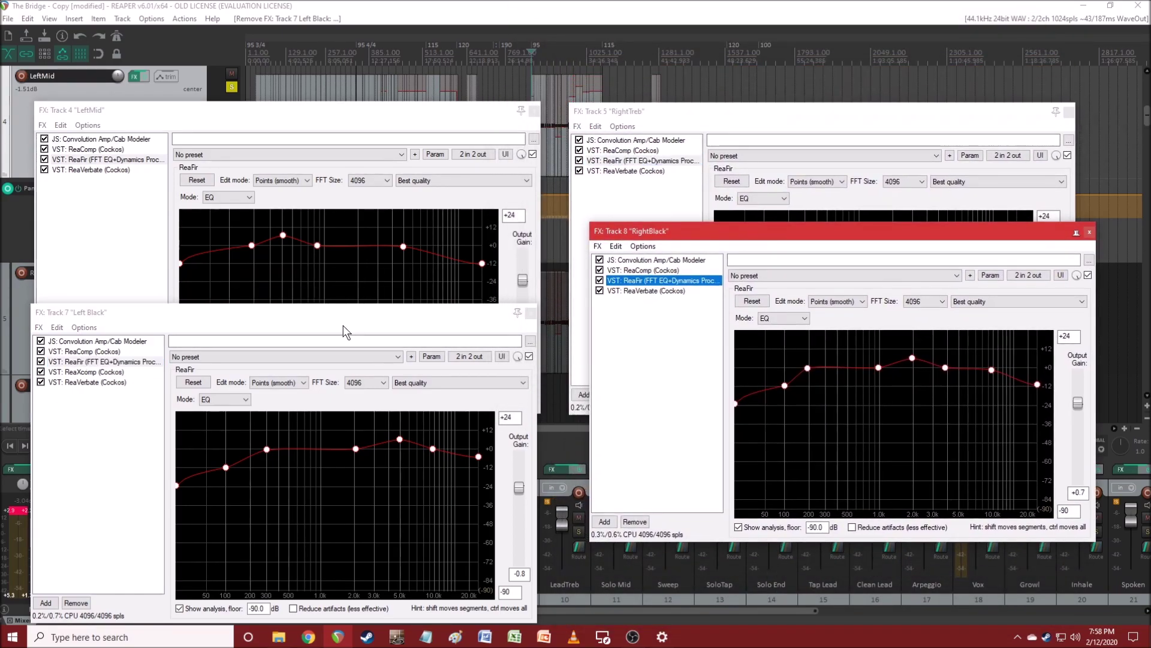
left_click_drag(345, 325, 379, 275)
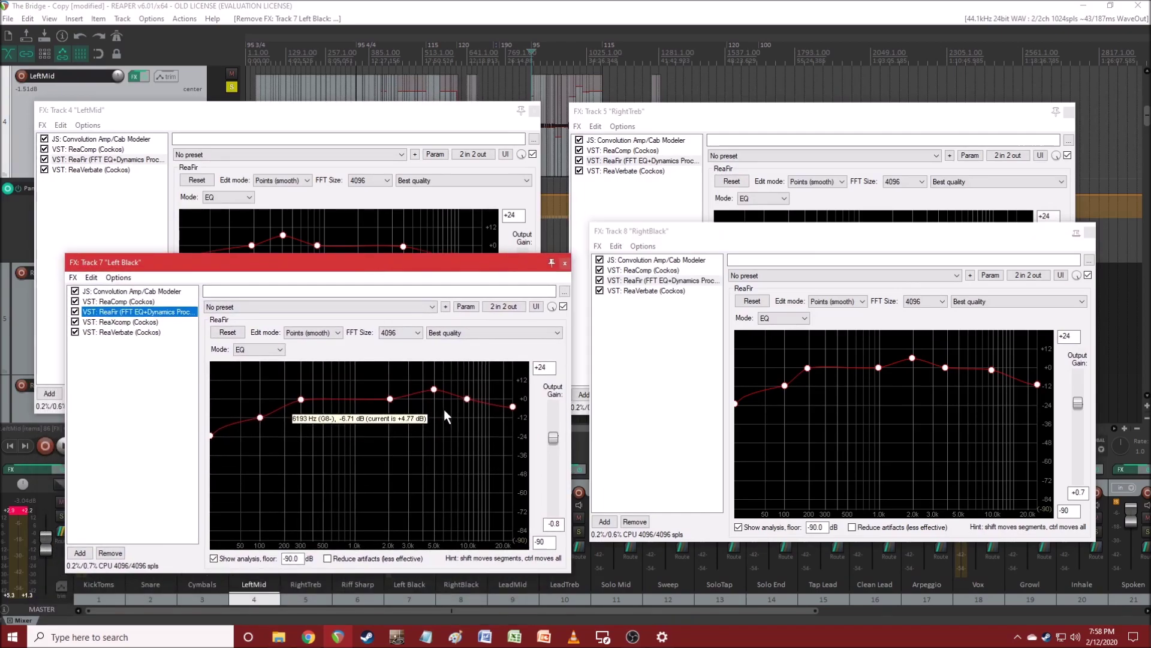
- Close the Left Black chain and play the soloed LeftMid guitar, placing its chain clear of the RightTreb track's controls
key("Escape")
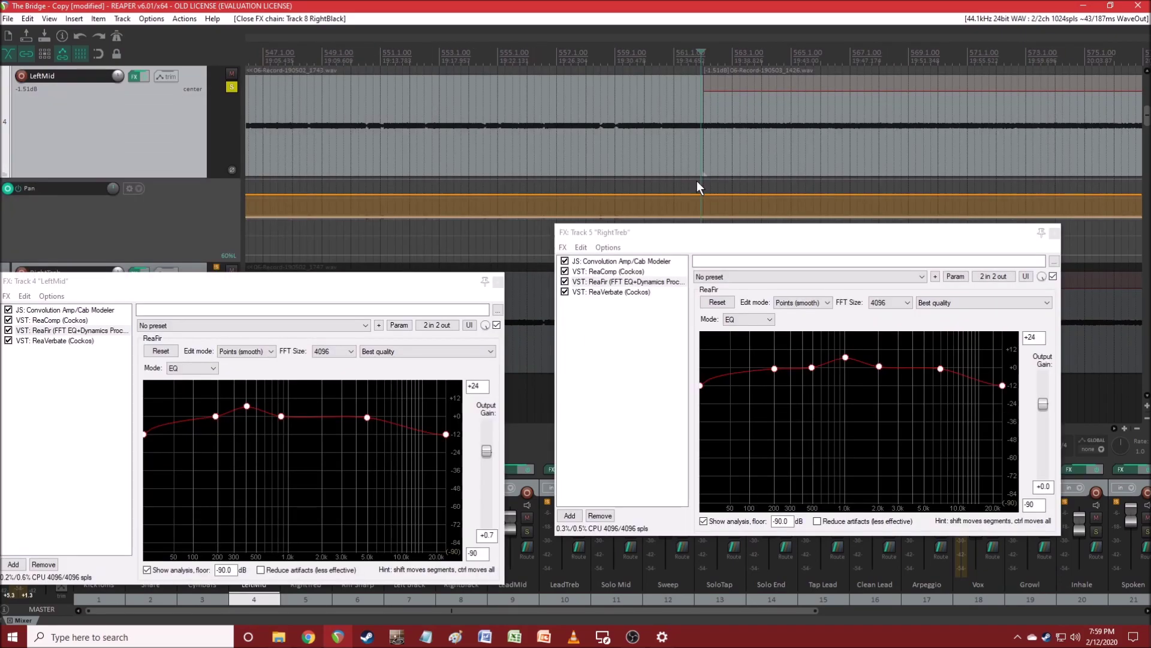
key("space")
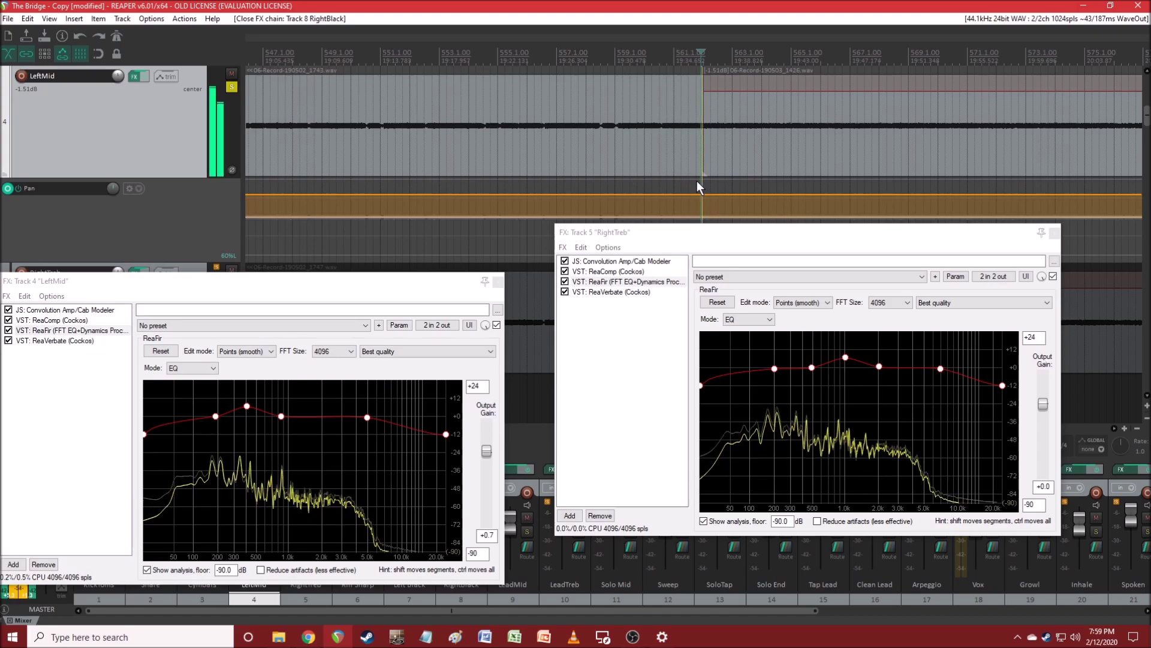
left_click_drag(424, 282, 473, 228)
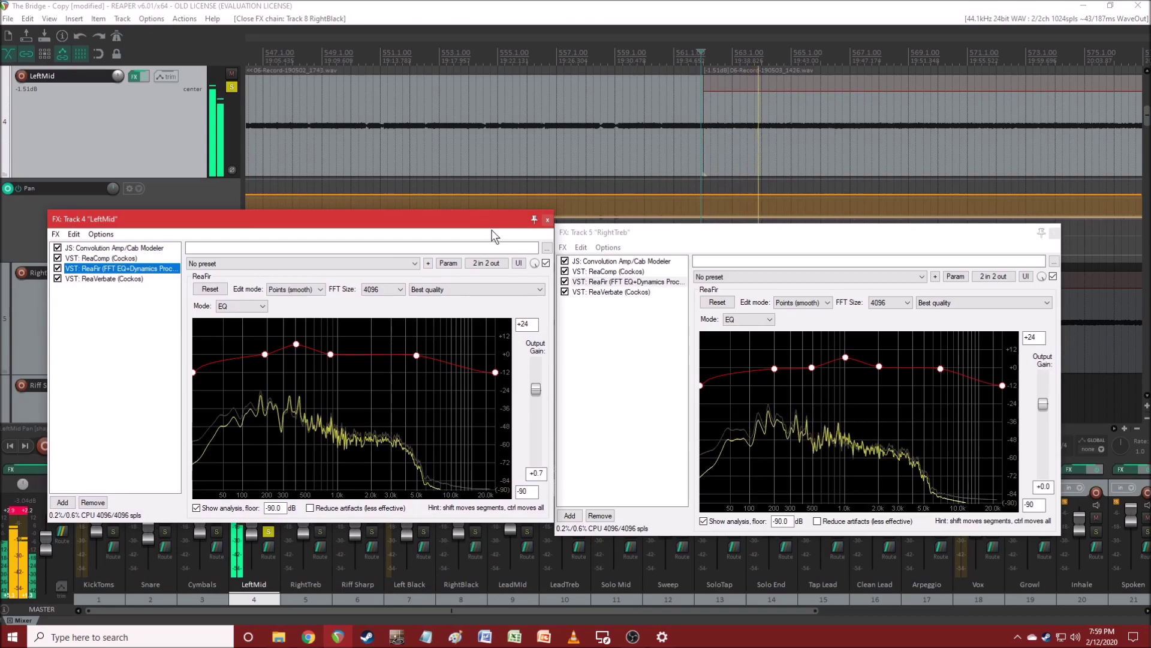
left_click_drag(232, 219, 391, 321)
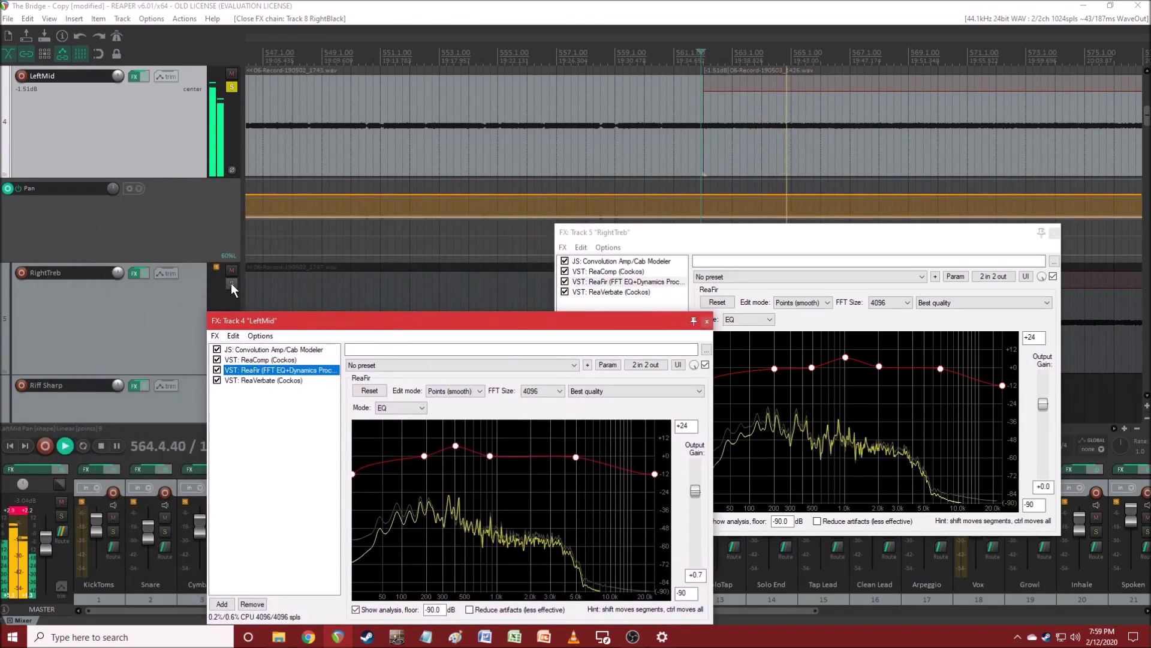
- Solo RightTreb together with LeftMid, briefly dropping LeftMid from the solo to hear RightTreb alone
left_click(231, 283)
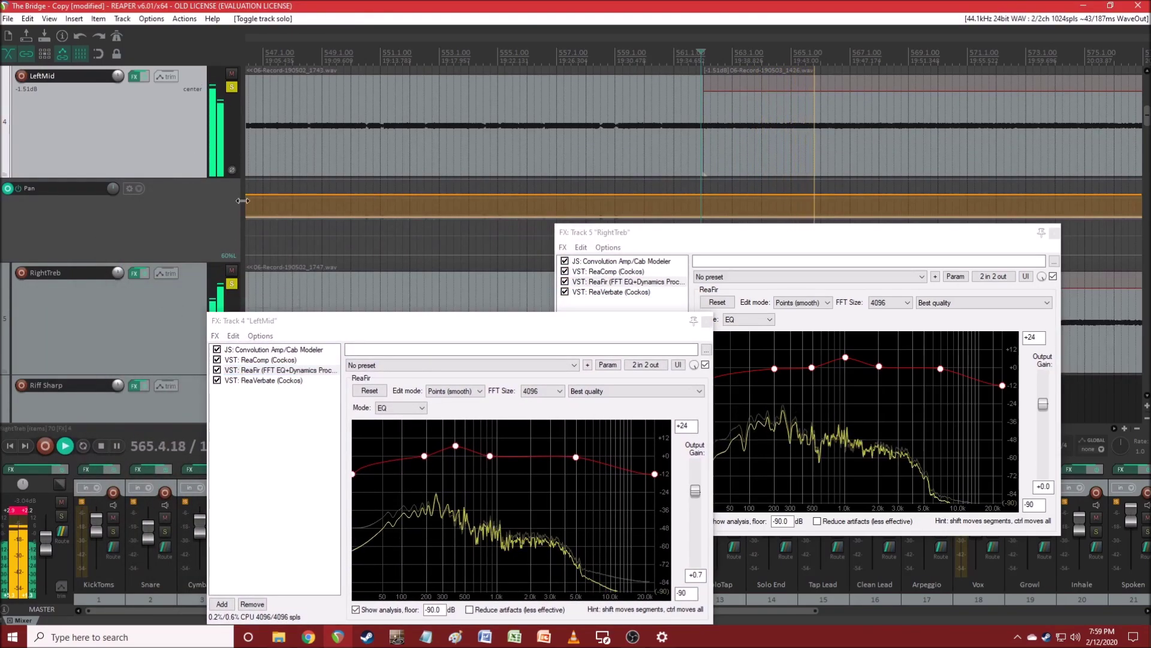
left_click(233, 87)
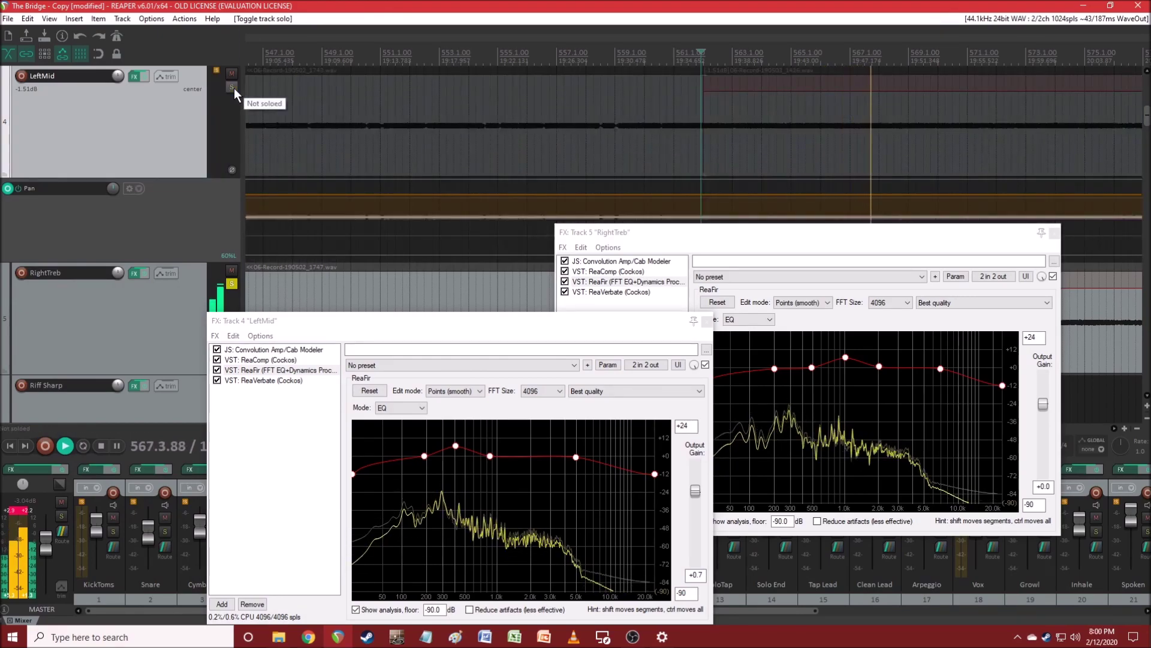
left_click(233, 88)
- Reposition the LeftMid and RightTreb chains next to each other below the track solo controls while both guitars play
left_click_drag(394, 329, 293, 243)
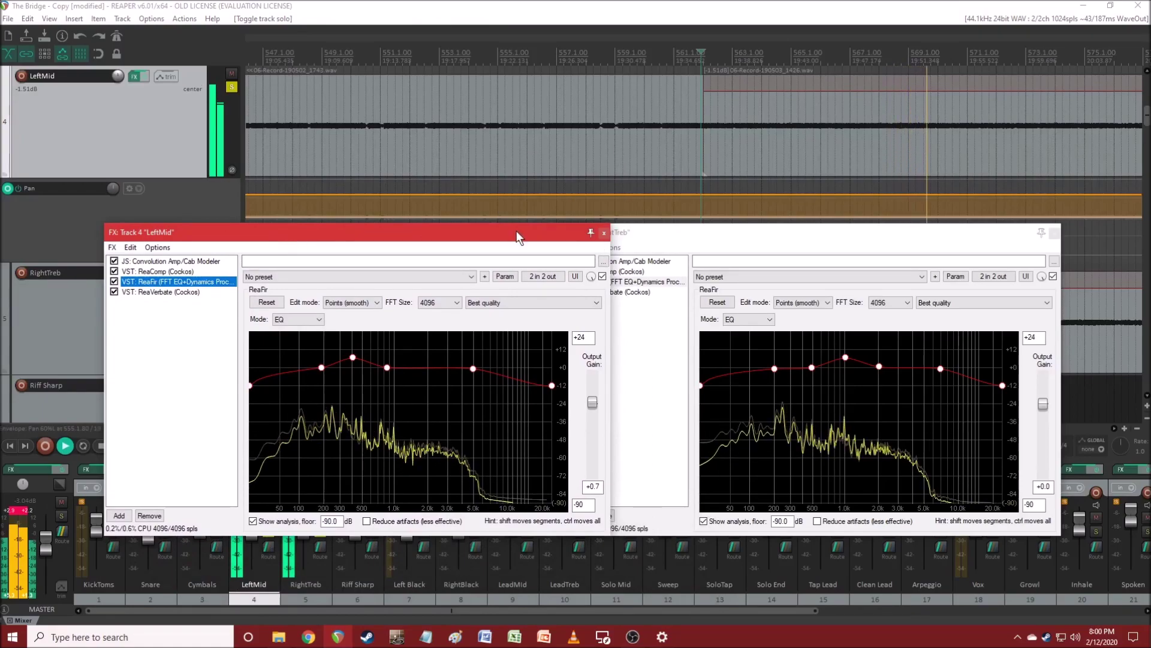
scroll(677, 203, "down", 2)
left_click_drag(709, 235, 766, 236)
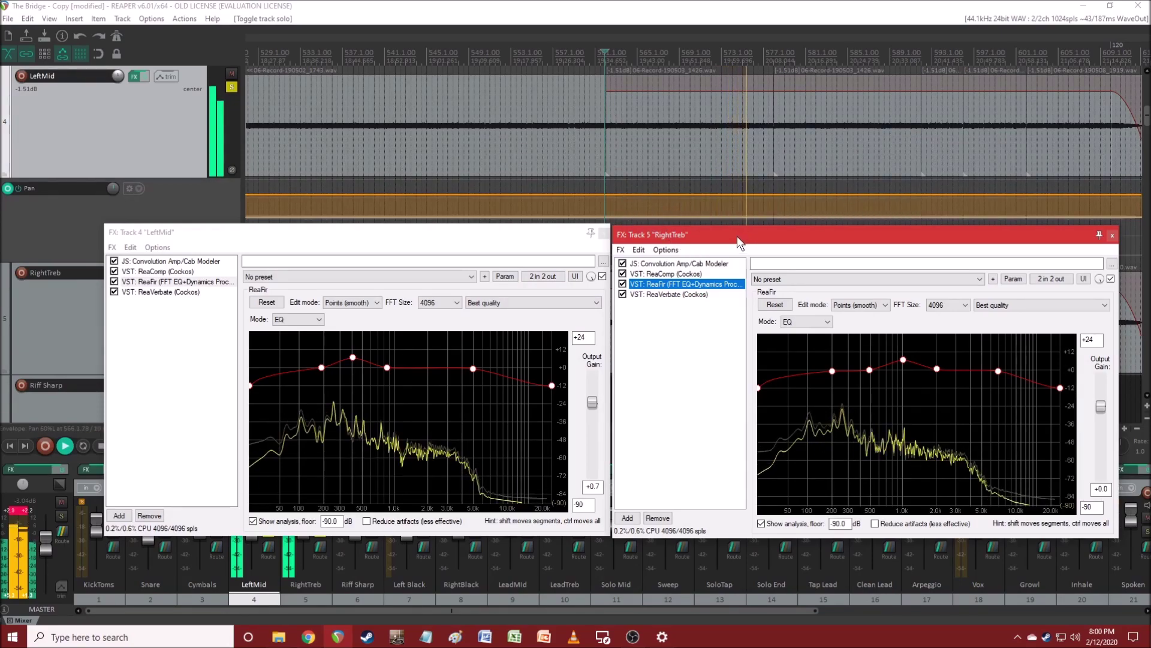
left_click_drag(738, 240, 744, 312)
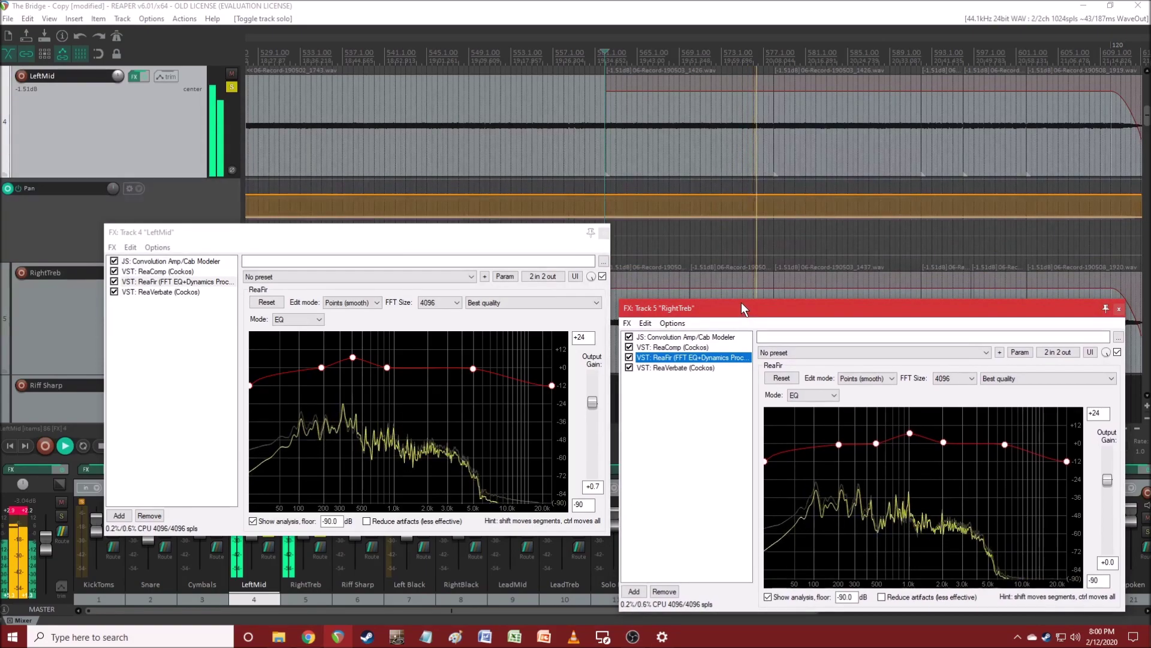
left_click_drag(506, 228, 451, 313)
left_click_drag(671, 311, 558, 356)
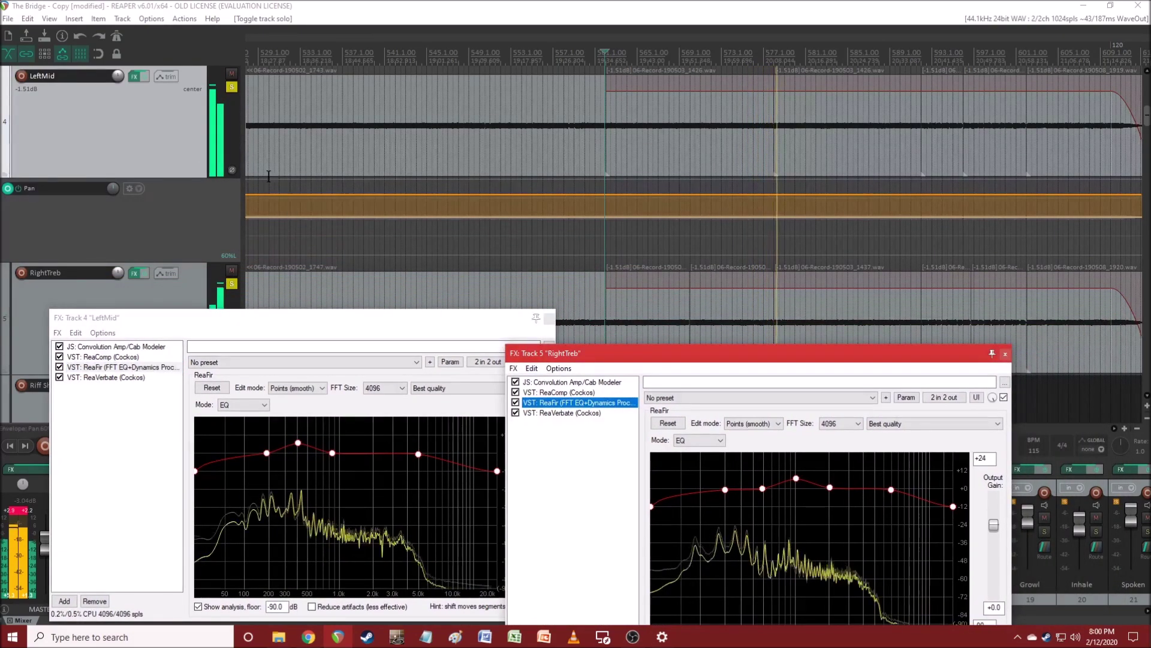
- Toggle the LeftMid and RightTreb solos in turn to hear each guitar alone and then both together
left_click(232, 88)
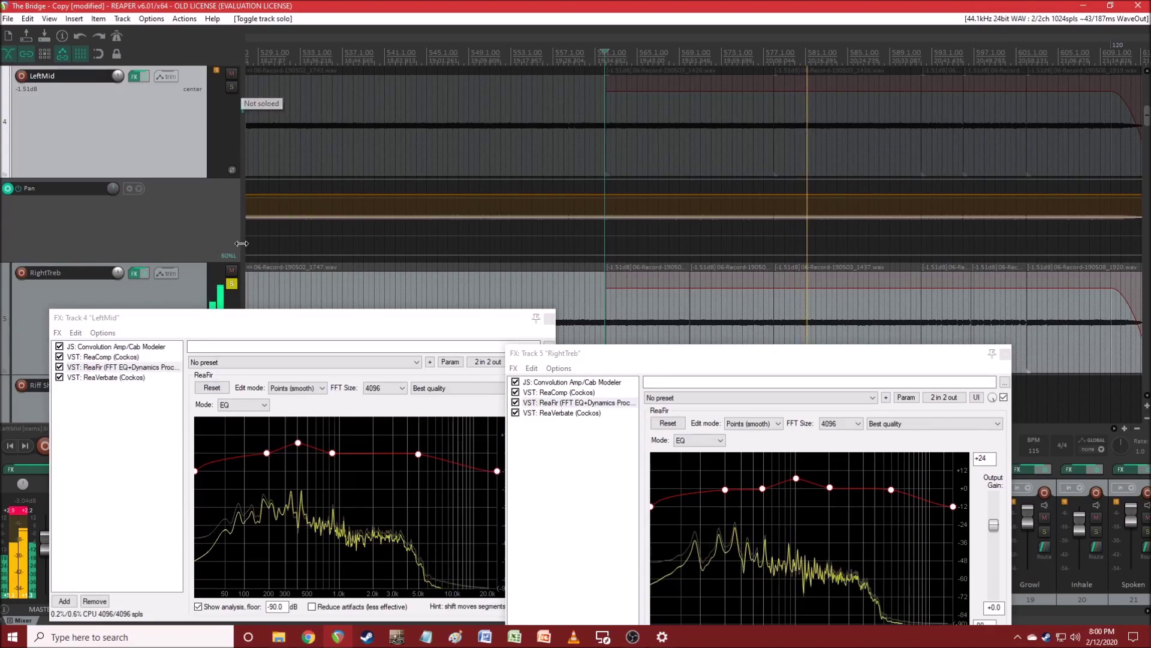
left_click(232, 88)
left_click(231, 284)
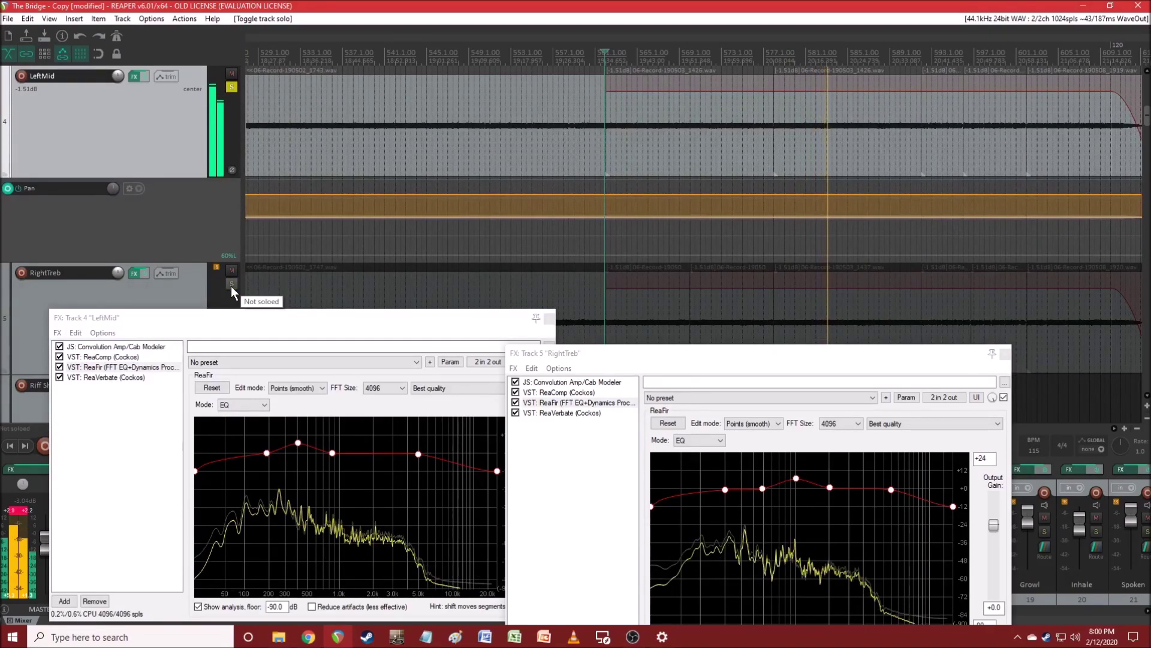
left_click(232, 284)
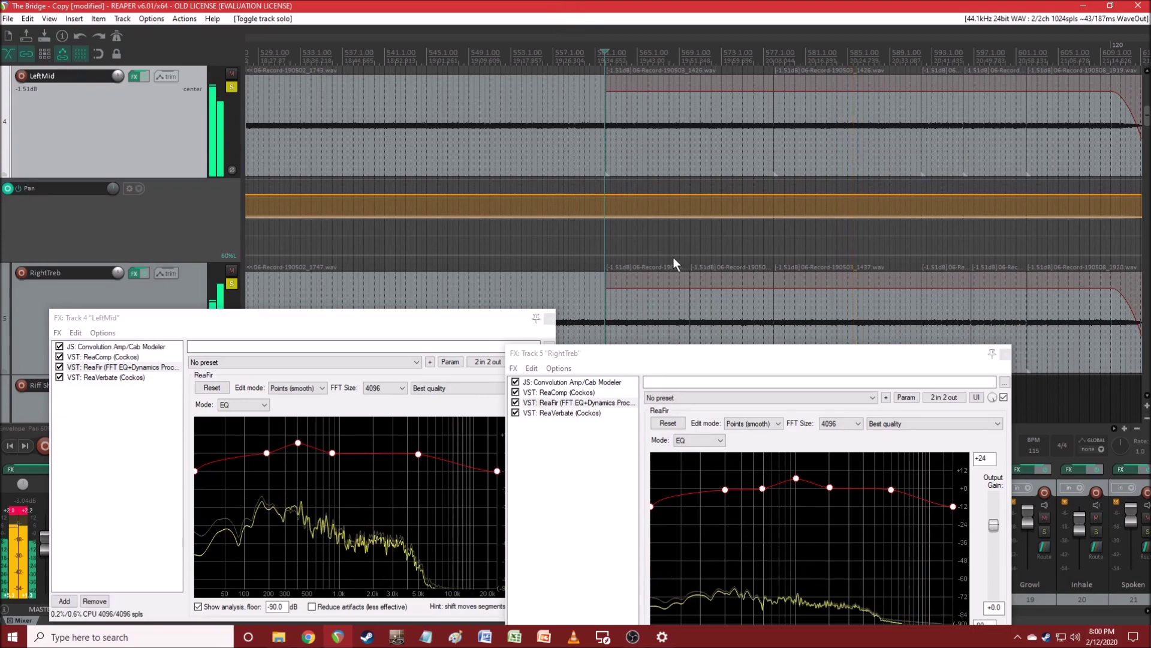
- Spread out the LeftMid and RightTreb chains so both ReaFir curves can be compared in full
left_click_drag(750, 357, 823, 288)
left_click_drag(514, 313, 439, 199)
left_click_drag(694, 287, 689, 370)
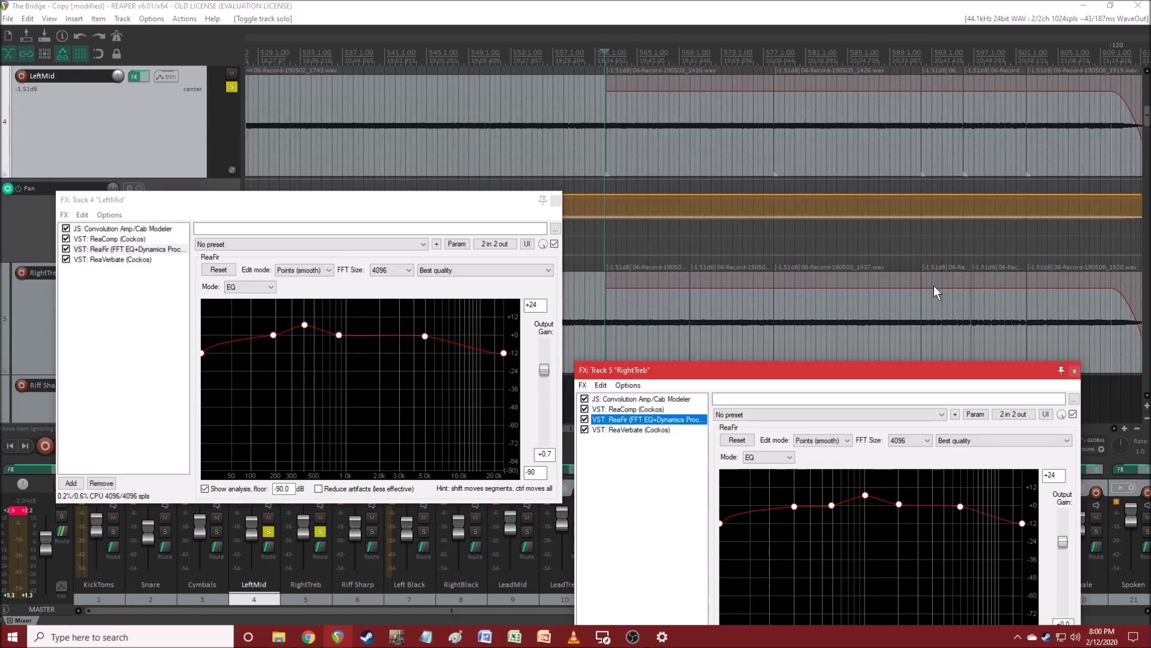
left_click_drag(901, 362, 908, 318)
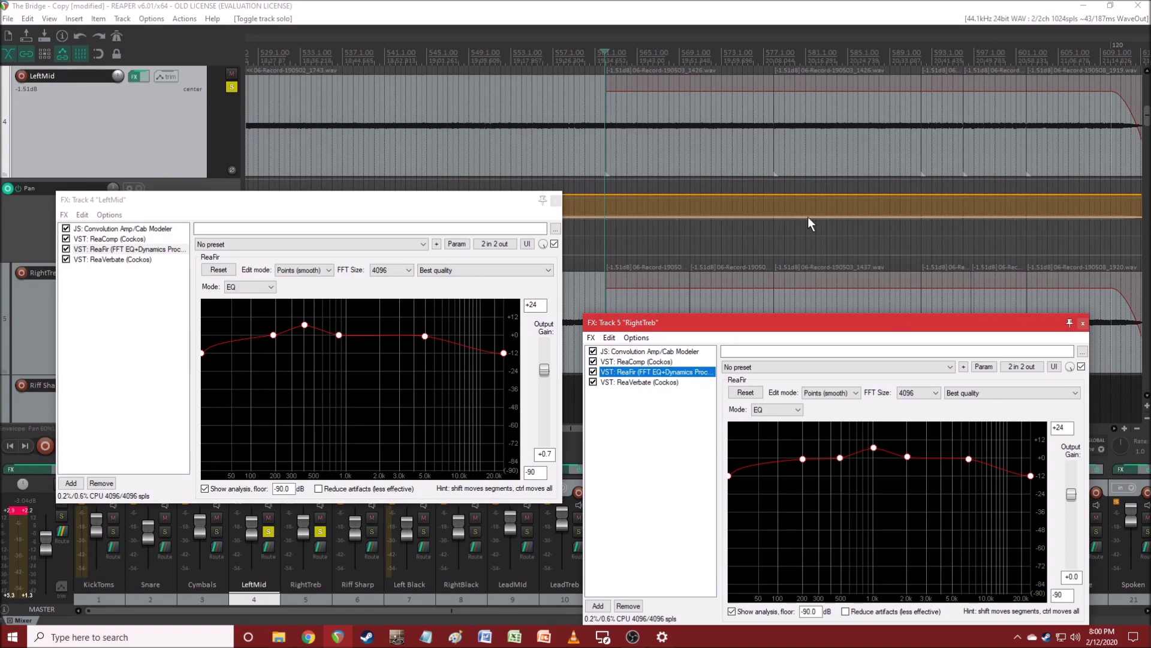
left_click_drag(883, 321, 872, 301)
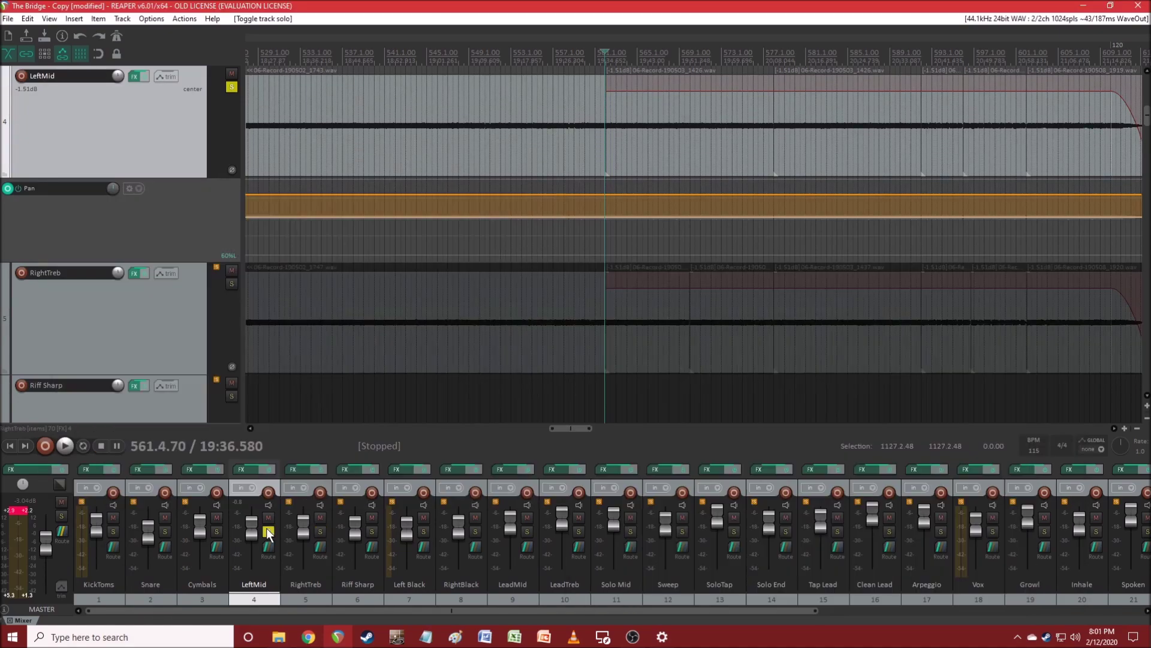
- Clear the LeftMid solo and play the full mix from about measure 574
left_click(268, 532)
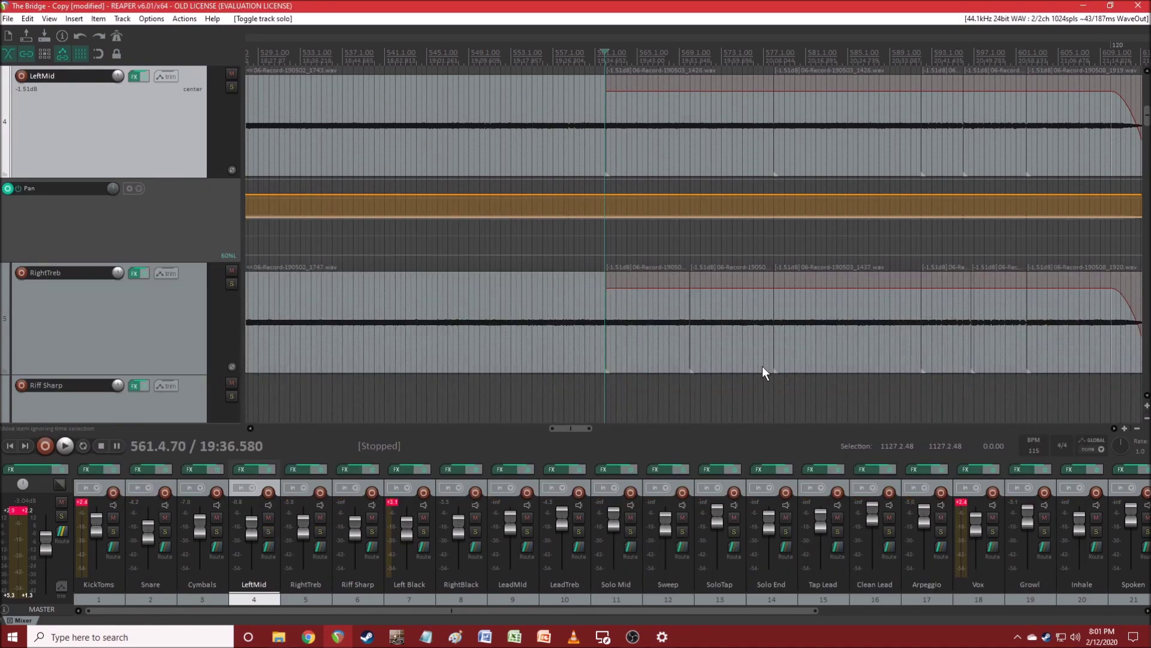
left_click(737, 280)
key("space")
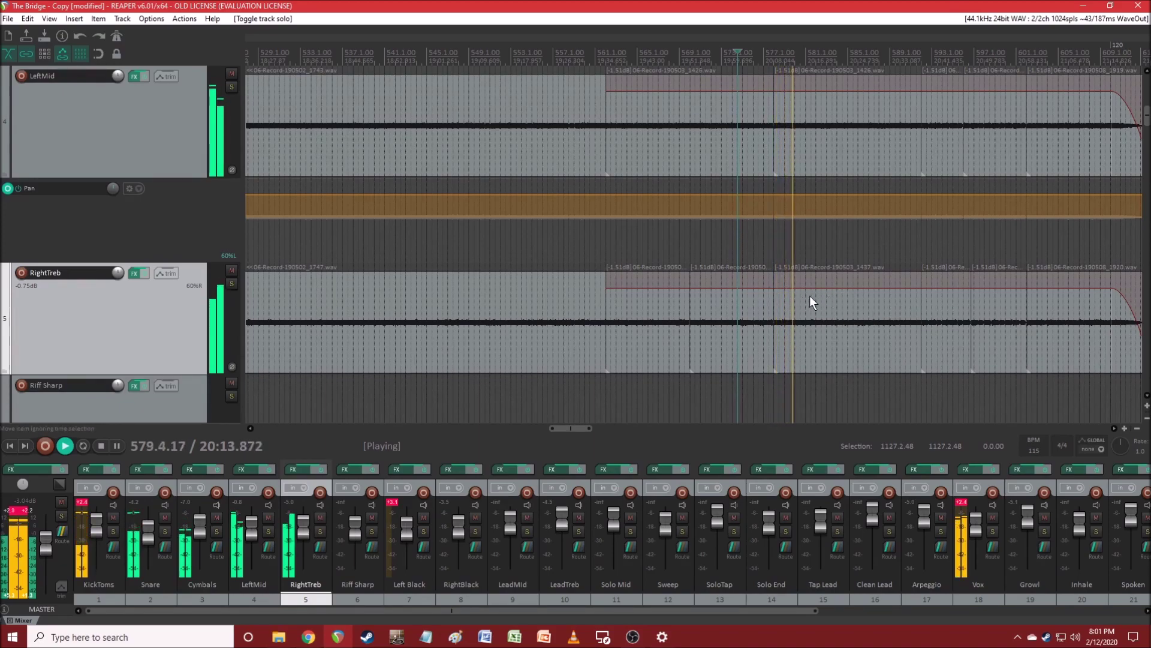
key("space")
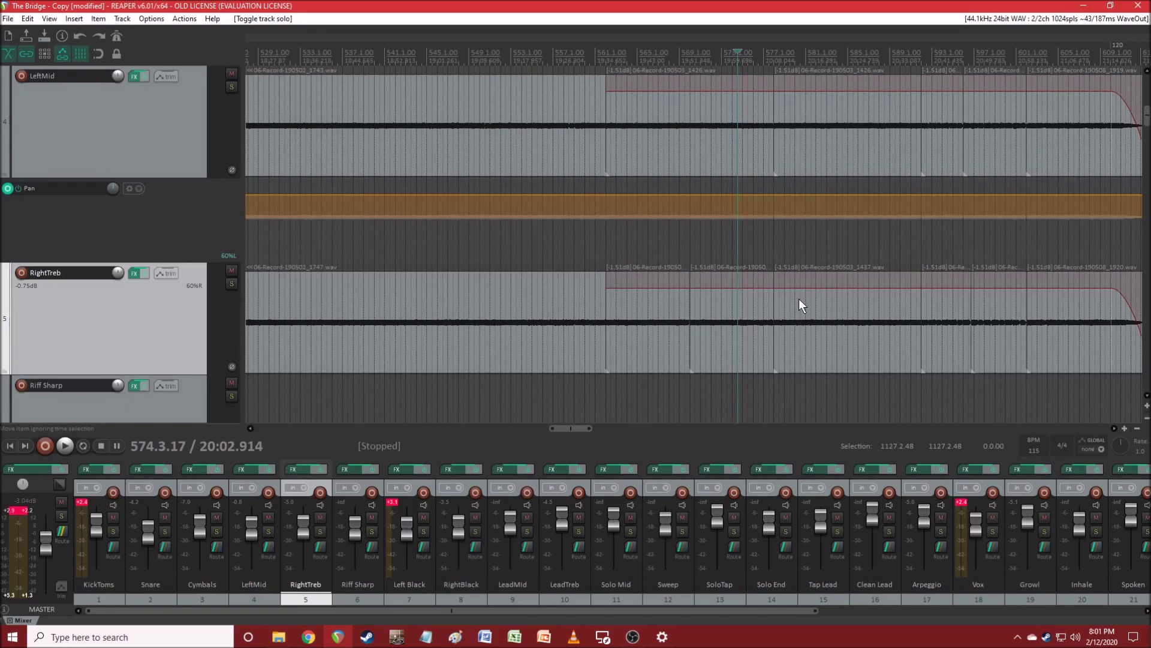
- Close the Left Black and RightBlack chains and set the playback position near measure 1607, just before the Left Black clip
scroll(798, 299, "down", 4)
scroll(795, 298, "down", 2)
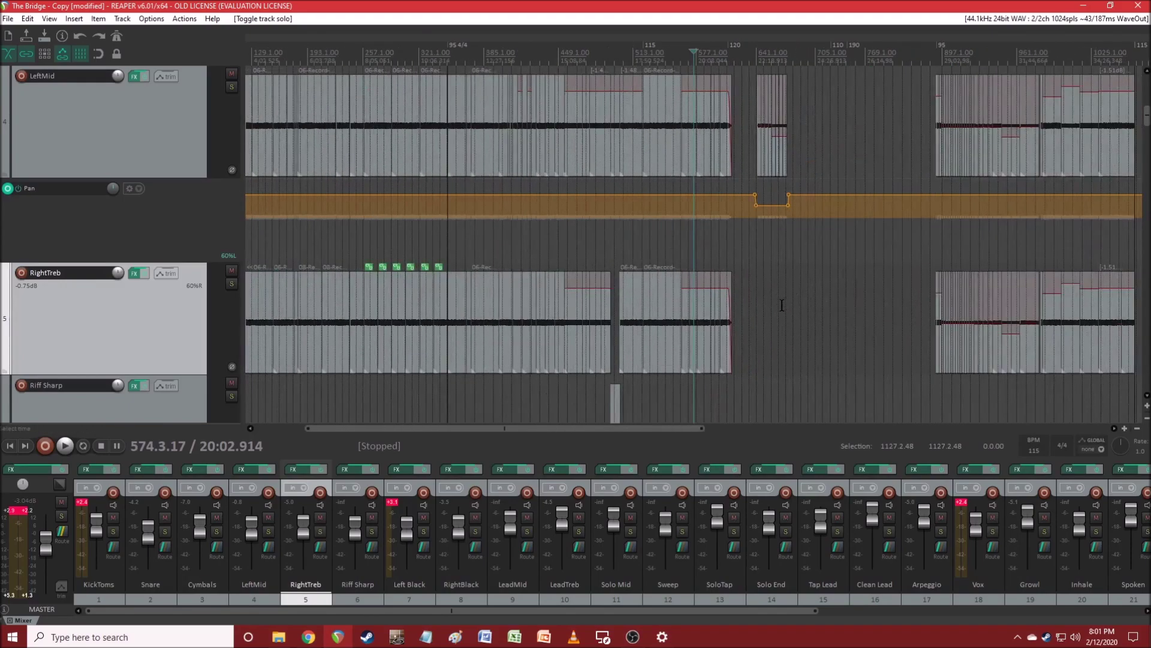
scroll(781, 305, "down", 2)
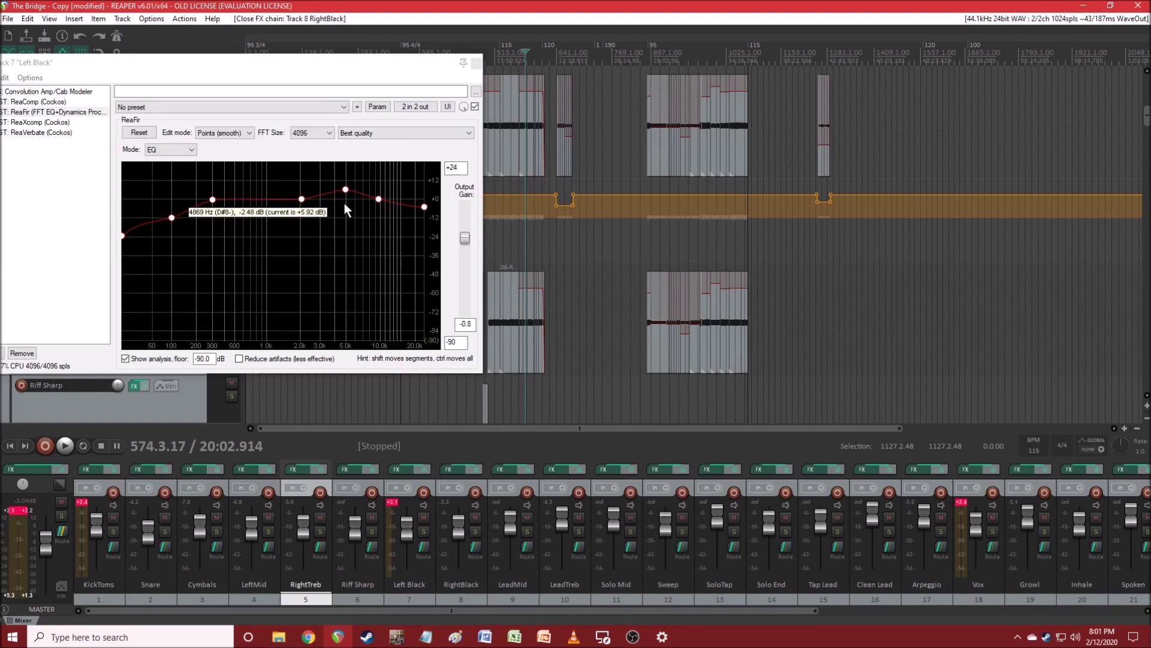
left_click(459, 470)
left_click_drag(737, 376, 672, 204)
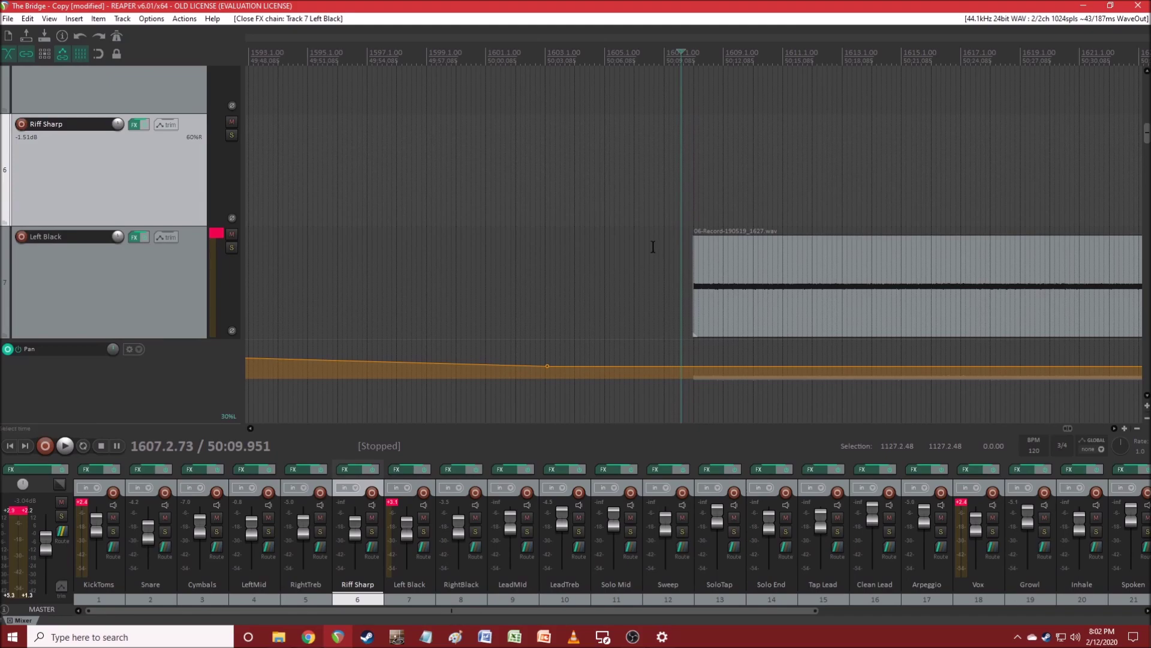
- Play the section from measure 1607 and solo the Left Black and RightBlack tracks
key("space")
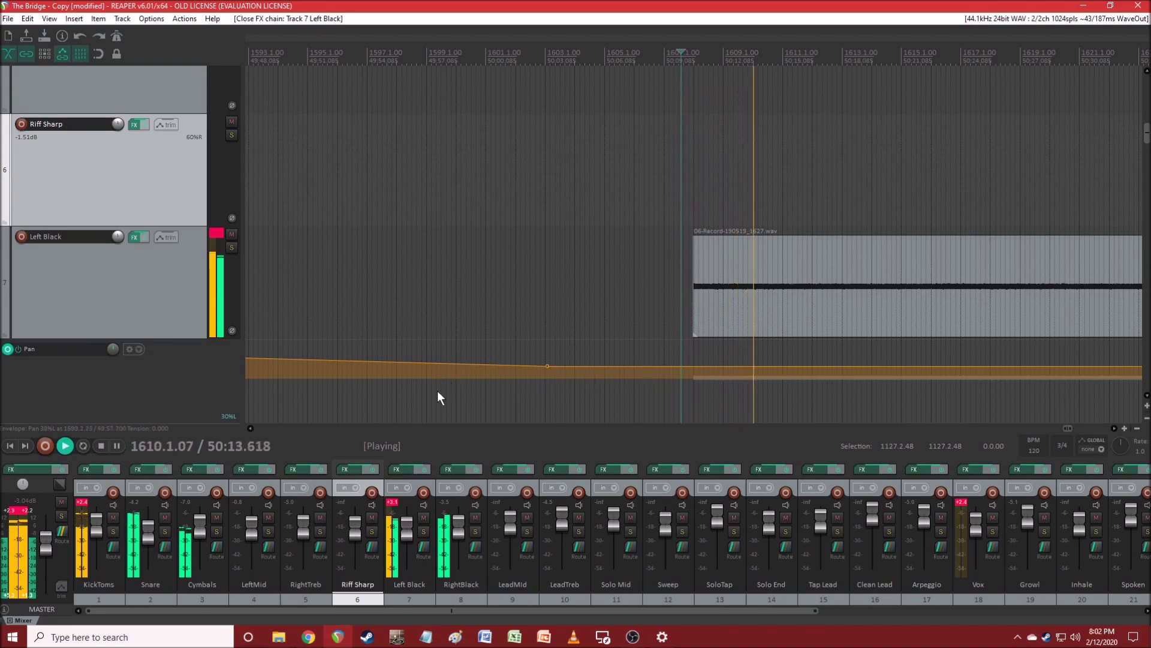
left_click(424, 532)
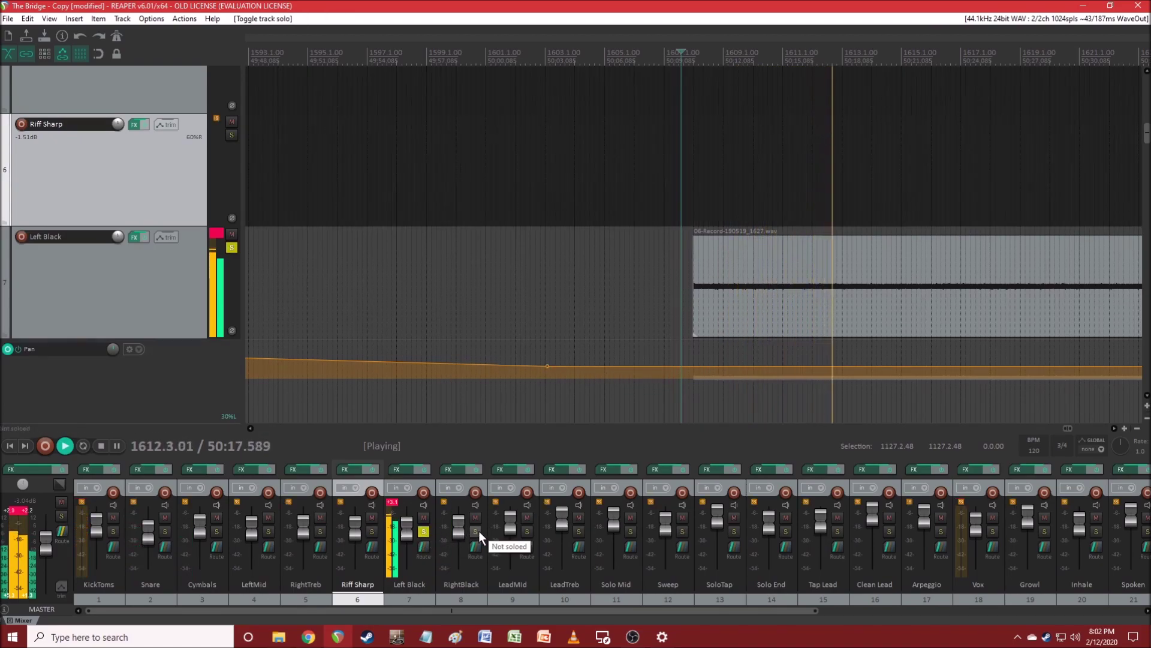
left_click(475, 531)
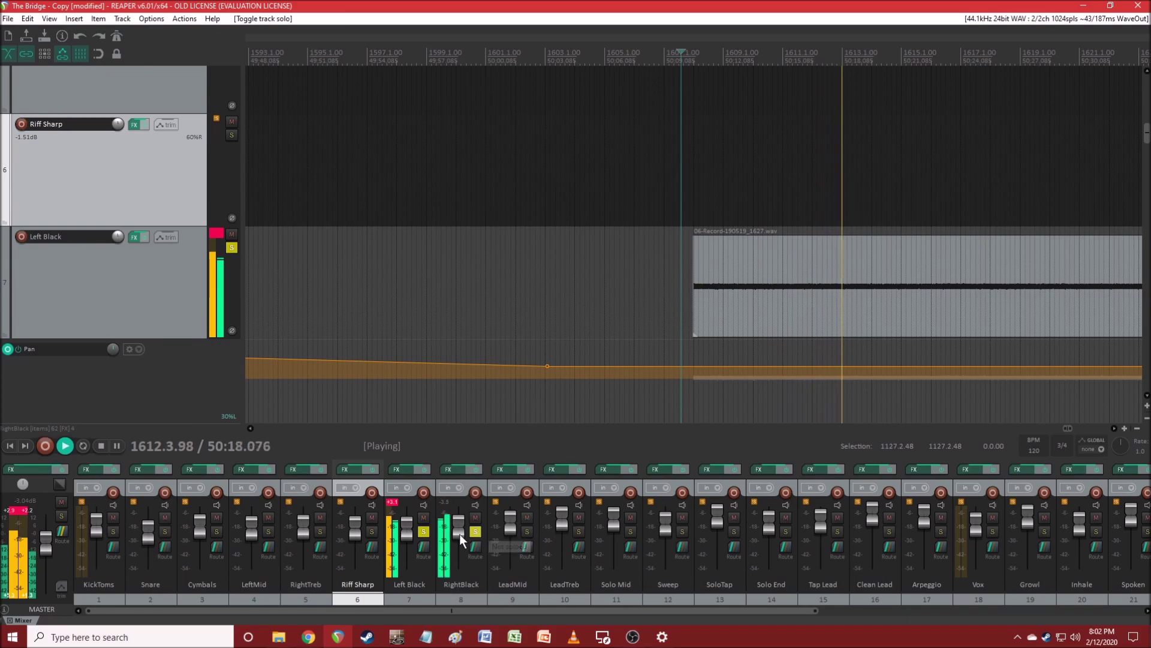
- Show the RightBlack and Left Black chains side by side during playback to compare their ReaFir curves and spectra
left_click(448, 469)
left_click(397, 469)
left_click_drag(659, 208, 735, 28)
- Switch the solos to hear RightBlack alone, both black metal guitars together, and Left Black alone
left_click(424, 532)
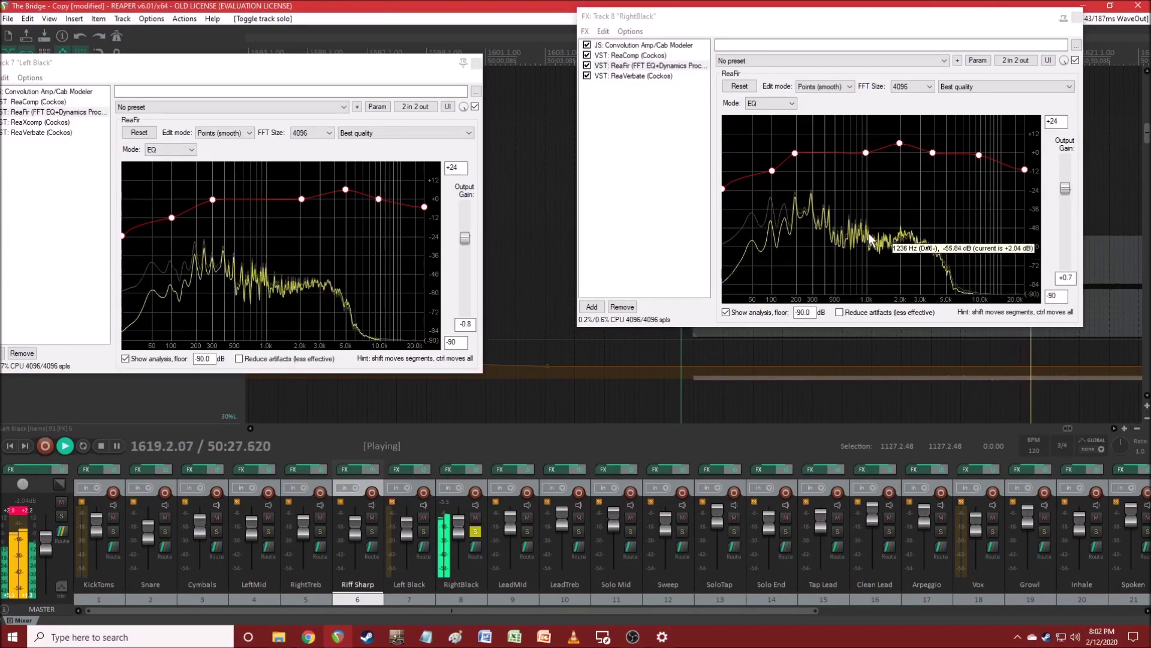
left_click(424, 532)
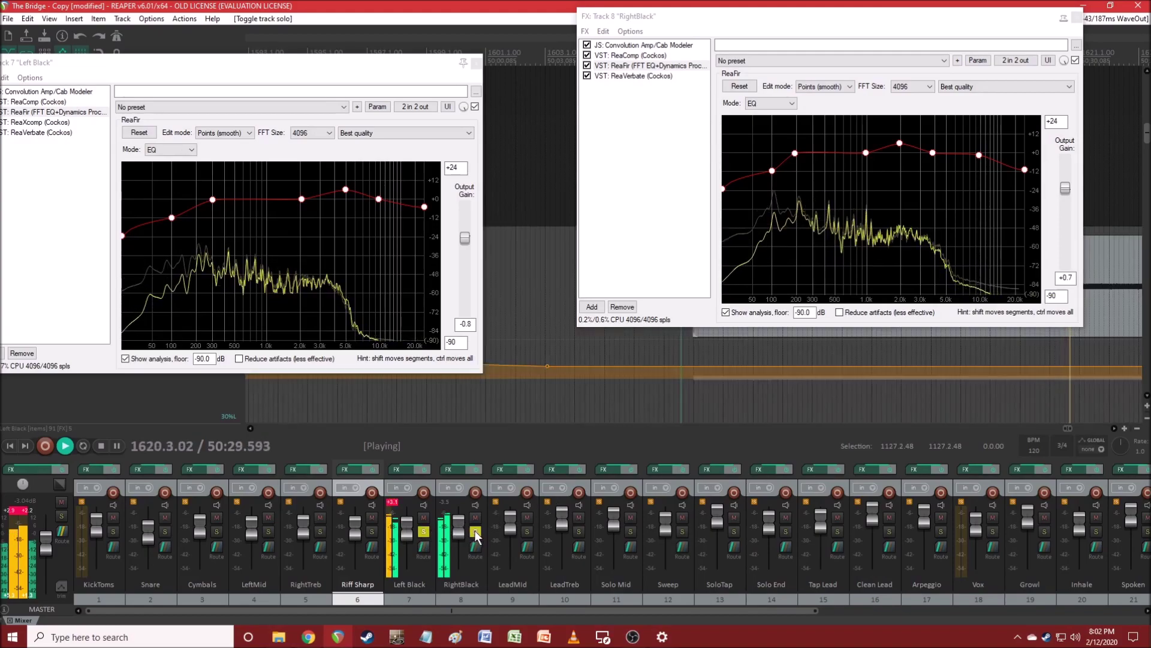
left_click(474, 531)
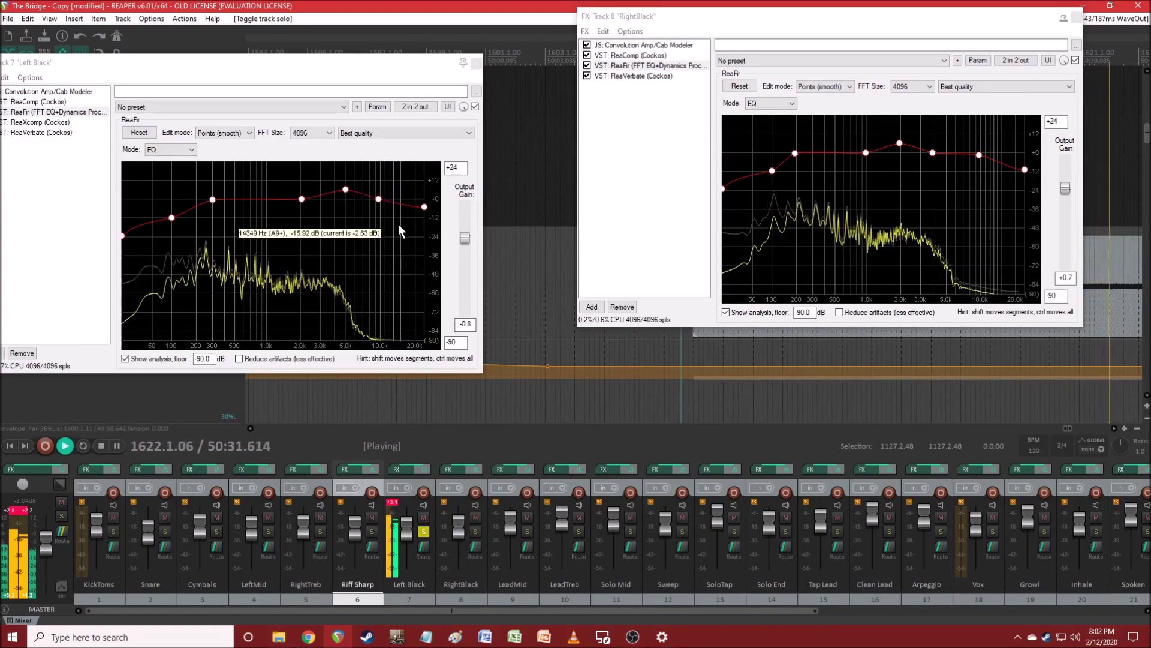
right_click(213, 199)
right_click(302, 199)
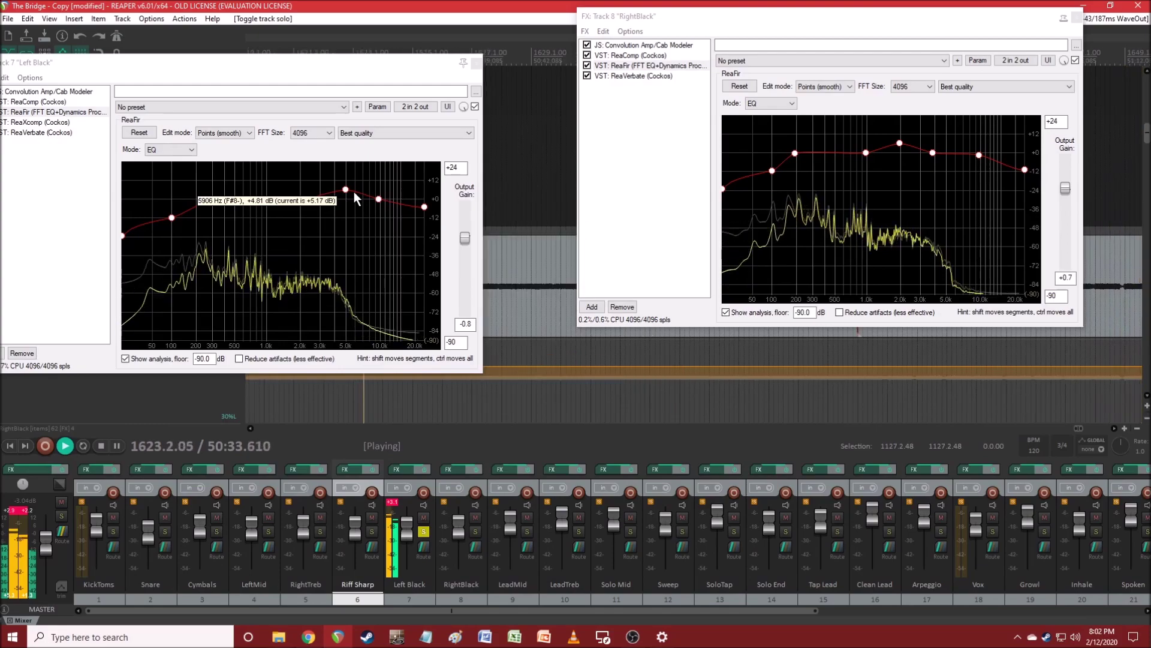
key("ctrl+z")
key("ctrl+z")
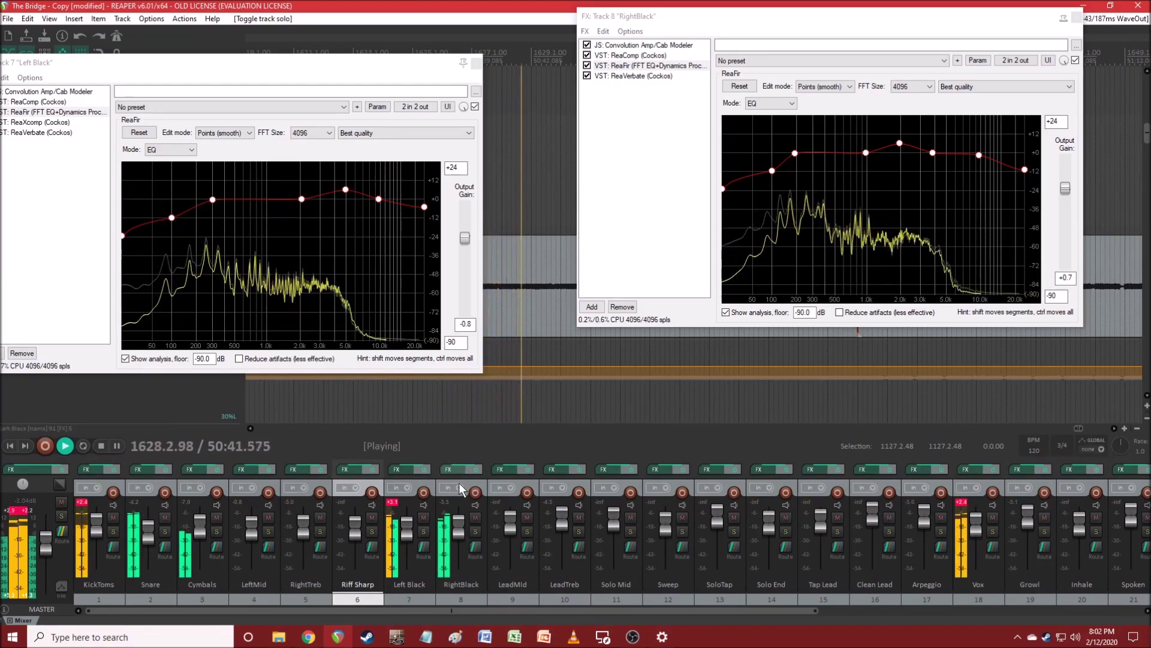
- Stop playback and close the Left Black and RightBlack chains
key("space")
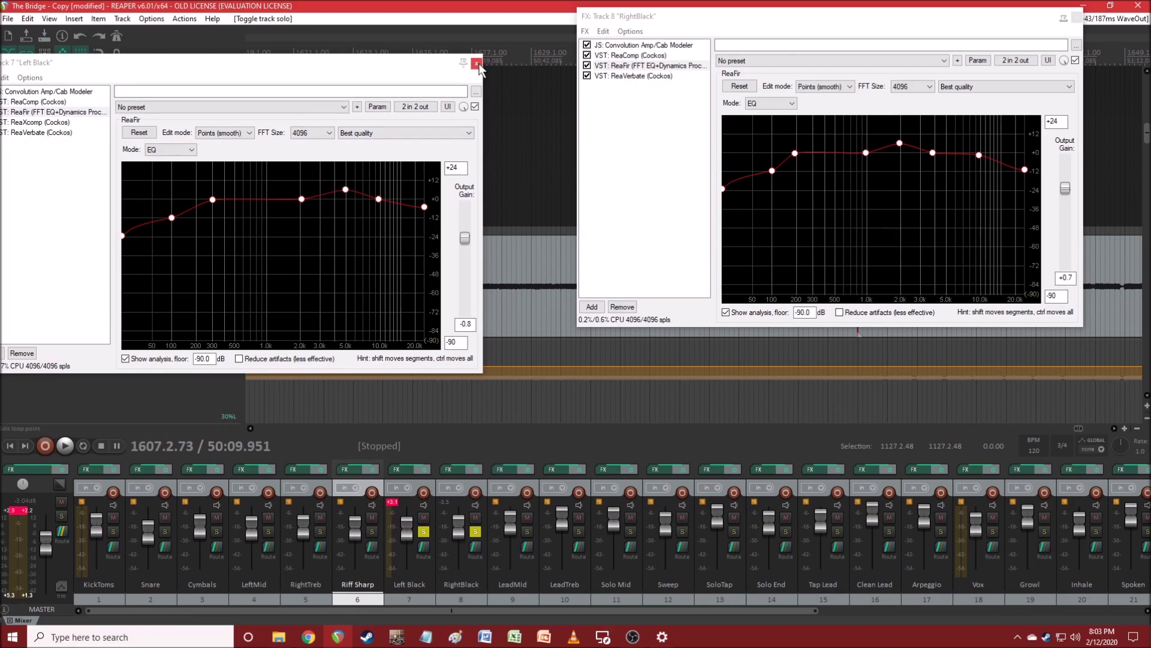
left_click(477, 62)
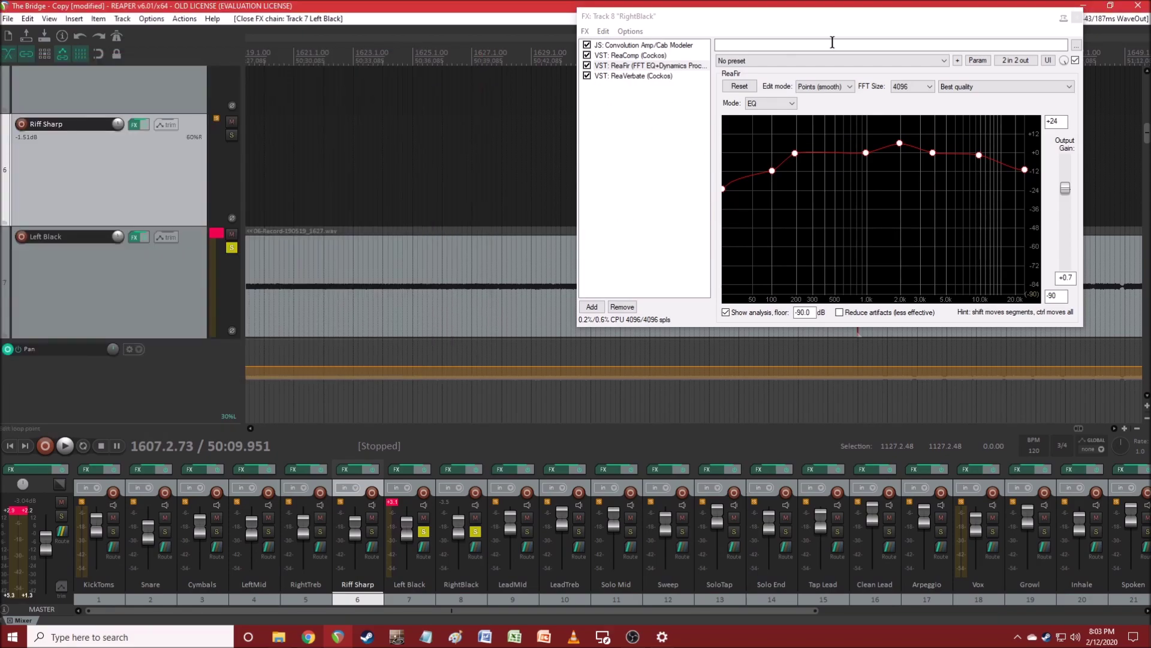
left_click(1075, 17)
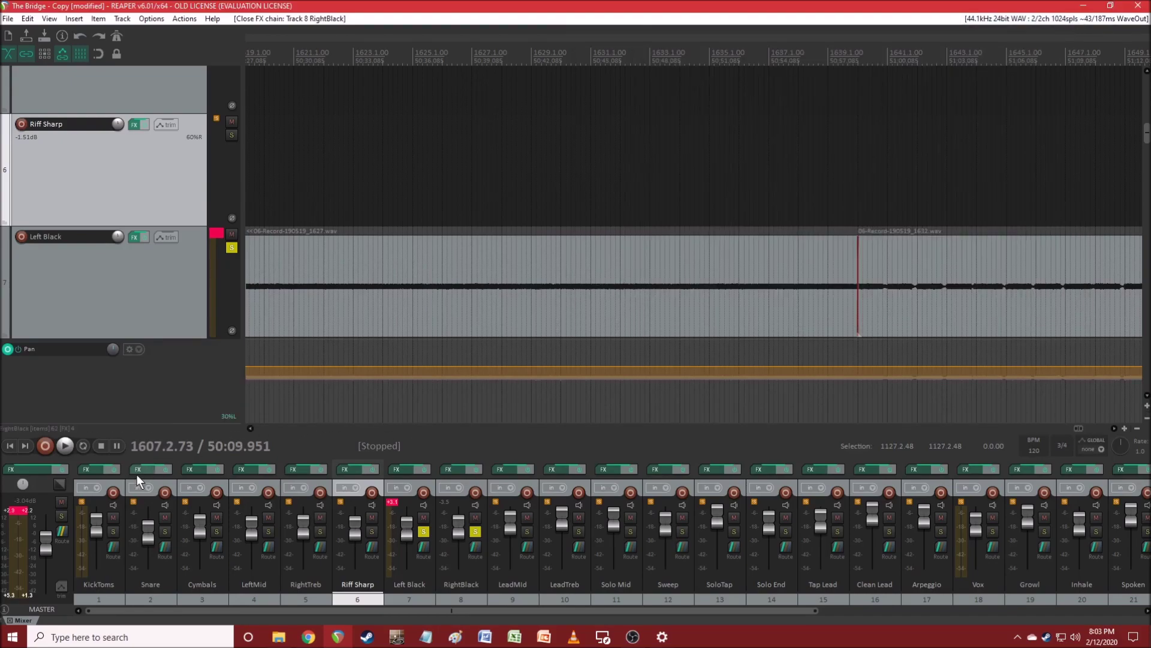
- Open the KickToms chain and enable its bypassed first ReaFir to show the EQ curve
left_click(97, 471)
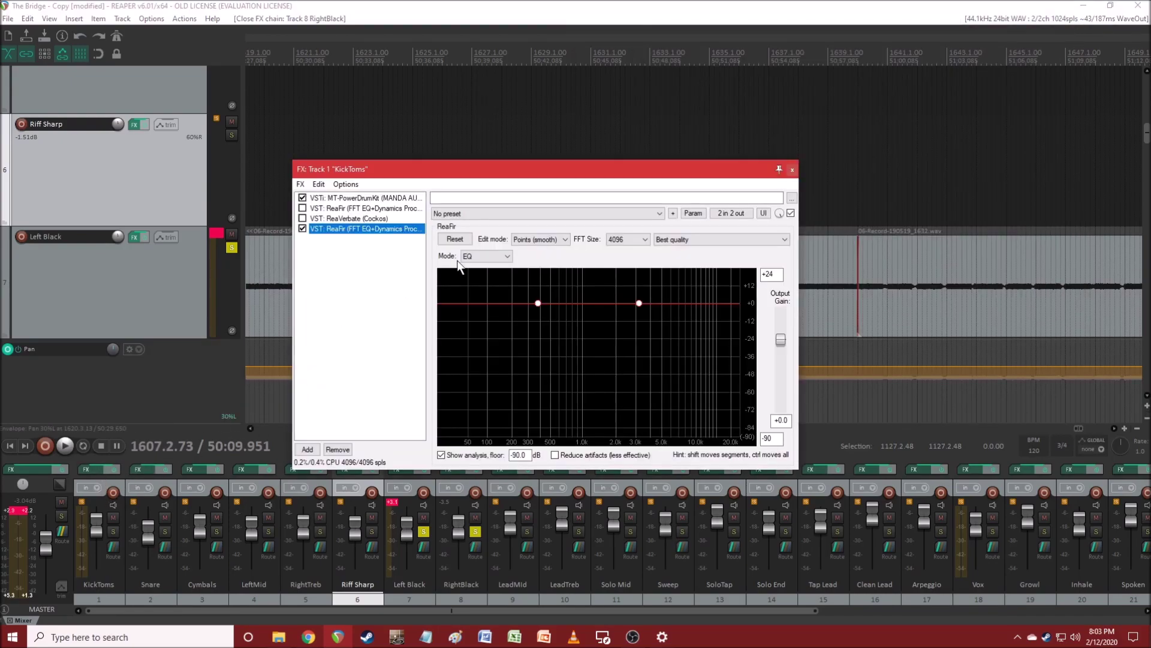
left_click(363, 208)
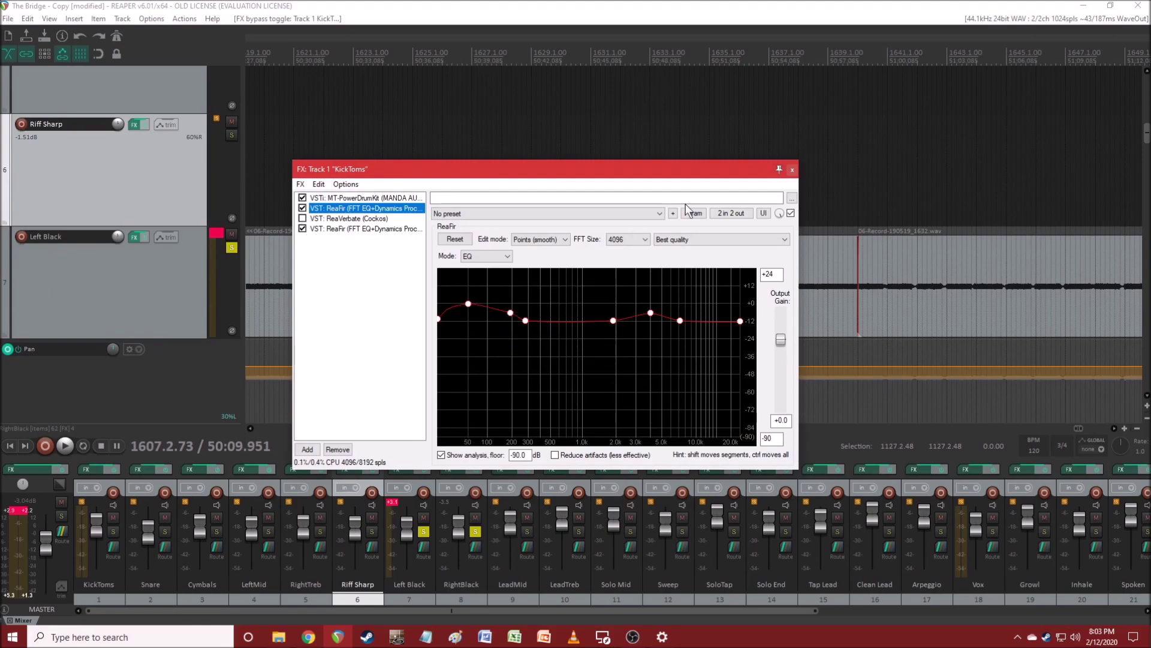
- Close the KickToms chain and view the Snare chain's ReaFir EQ curve before closing it
key("Escape")
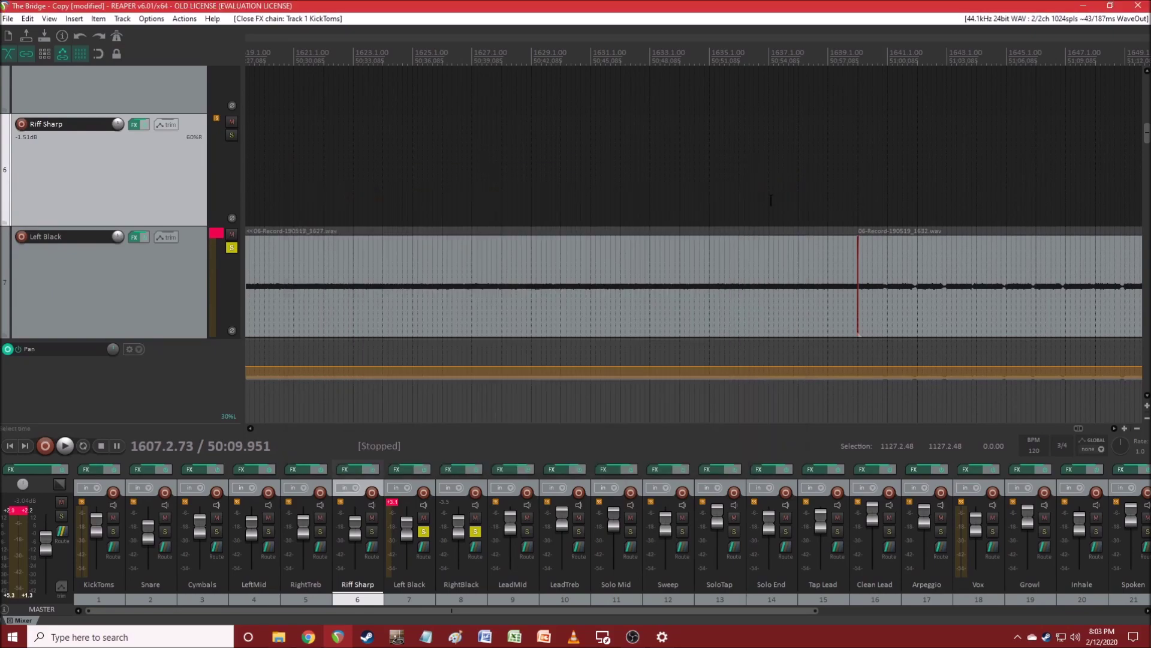
left_click(141, 470)
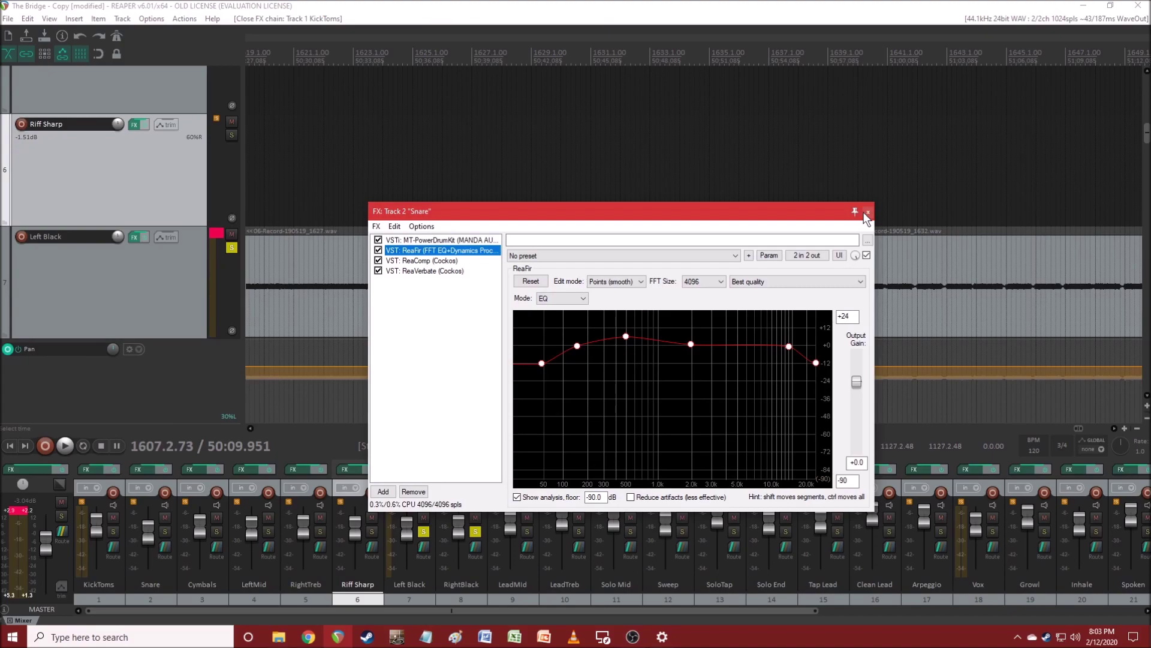
left_click(867, 212)
- Open the Bass chain to examine its ReaFir EQ curve and close it
left_click_drag(757, 612, 920, 599)
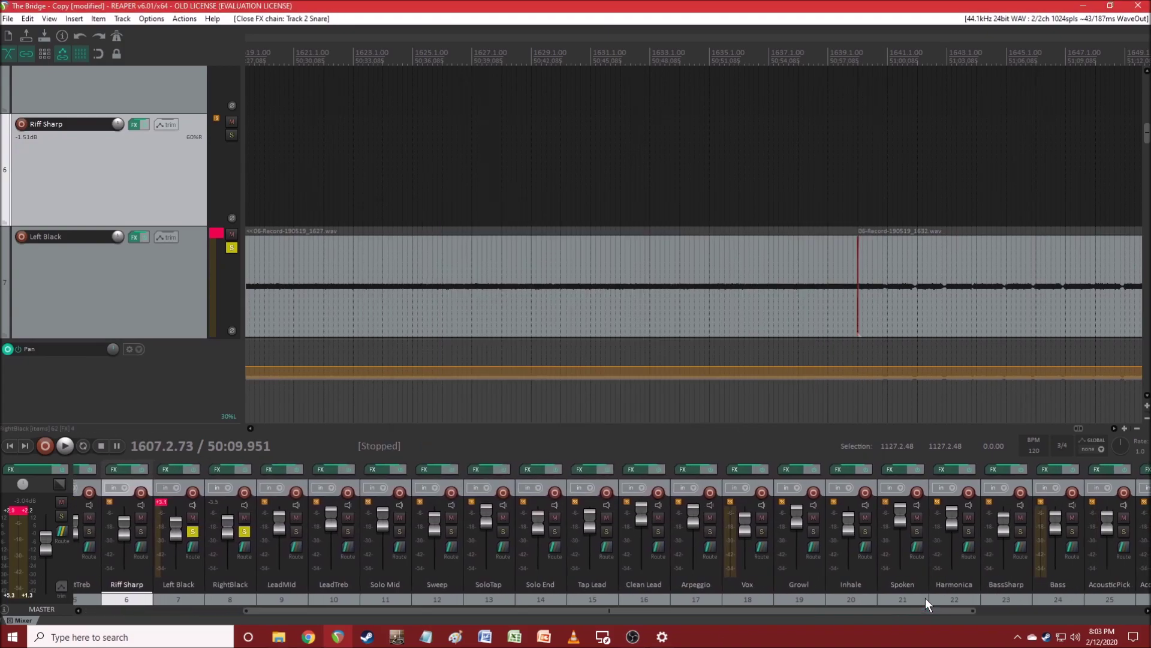
left_click(1046, 470)
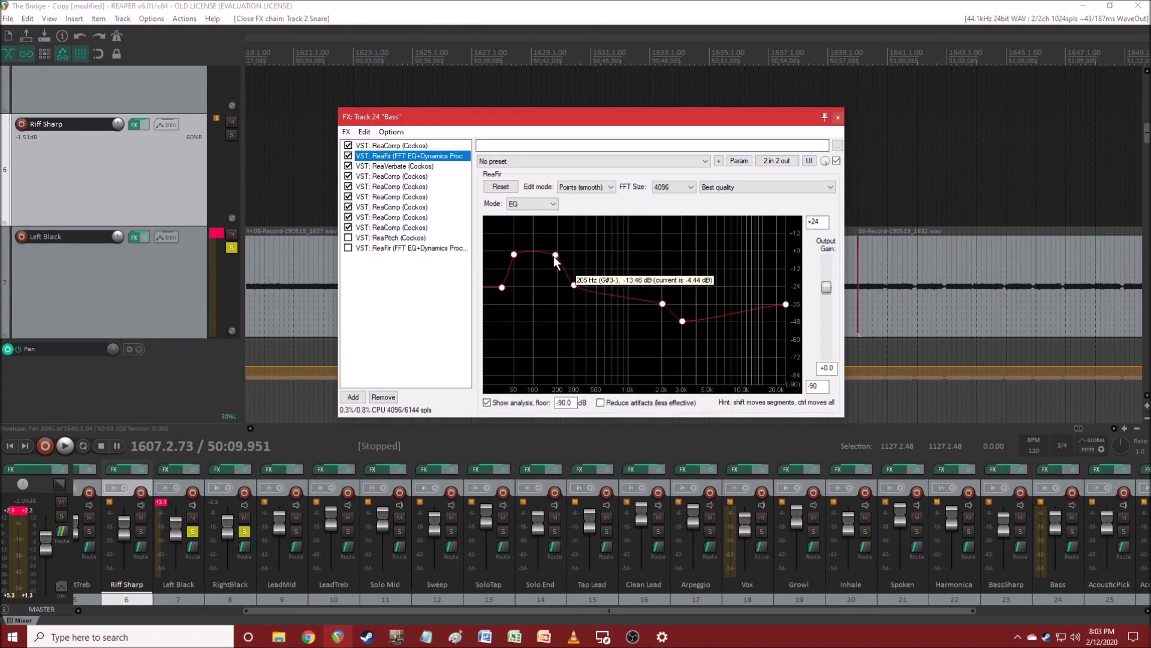
left_click(837, 118)
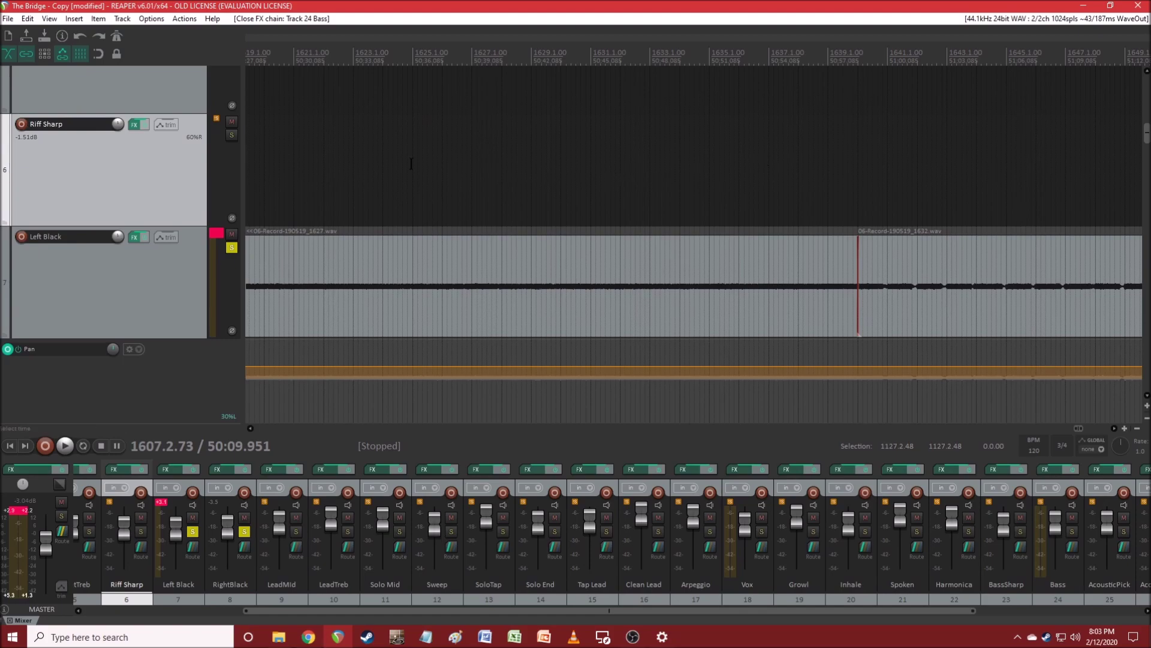
- Show the ReaFir EQ curve in the Vox chain and close the chain
left_click(742, 468)
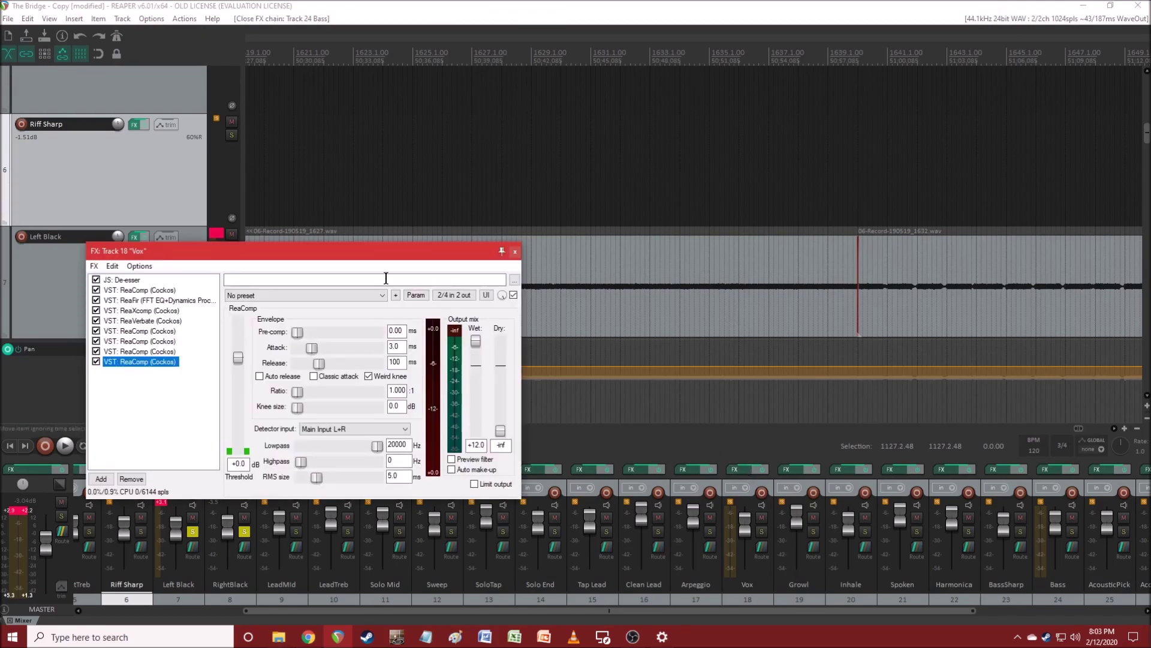
left_click(142, 300)
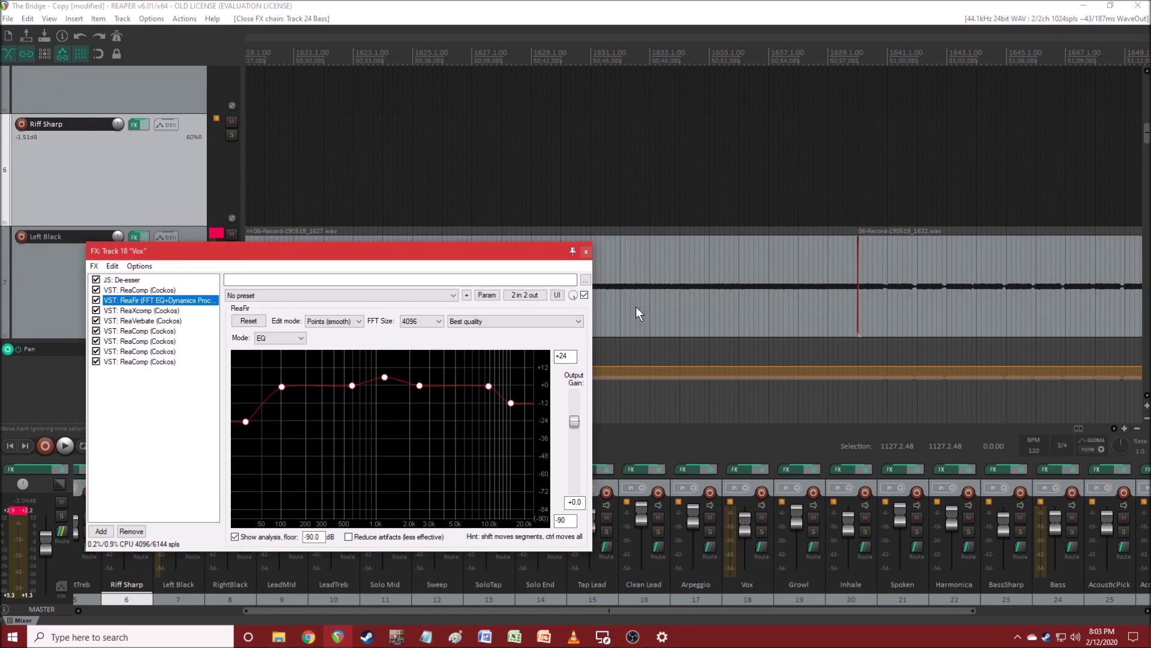
left_click(587, 251)
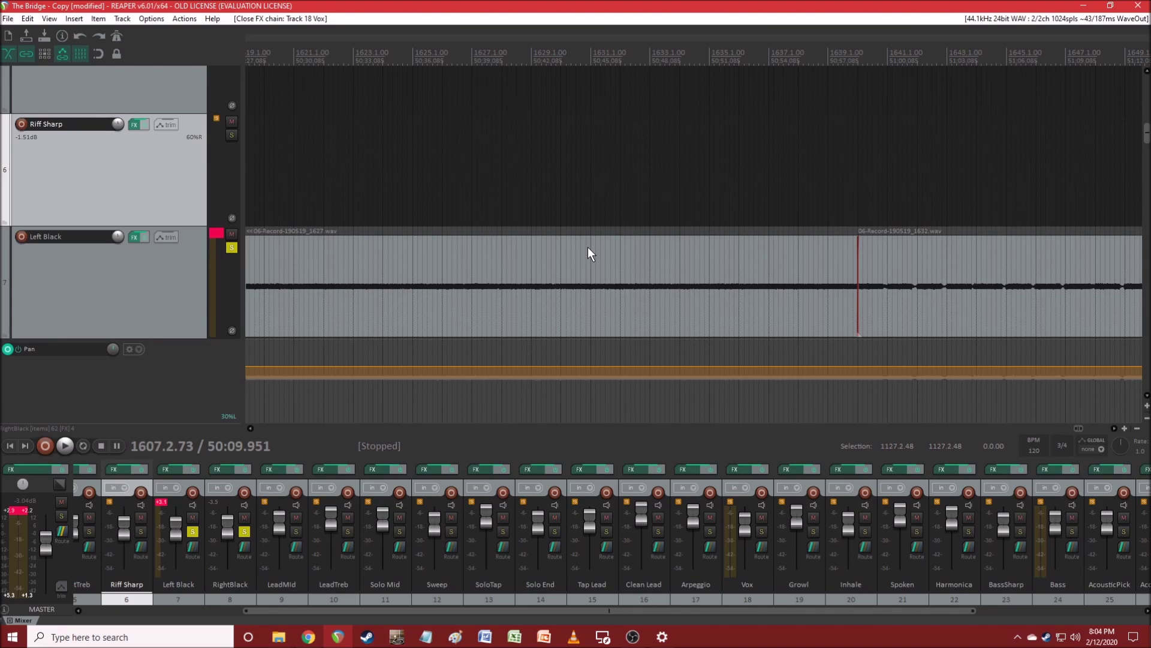
- Select the LeadMid track and place the LeftMid and RightTreb chains side by side to compare their ReaFir curves
scroll(588, 249, "down", 2)
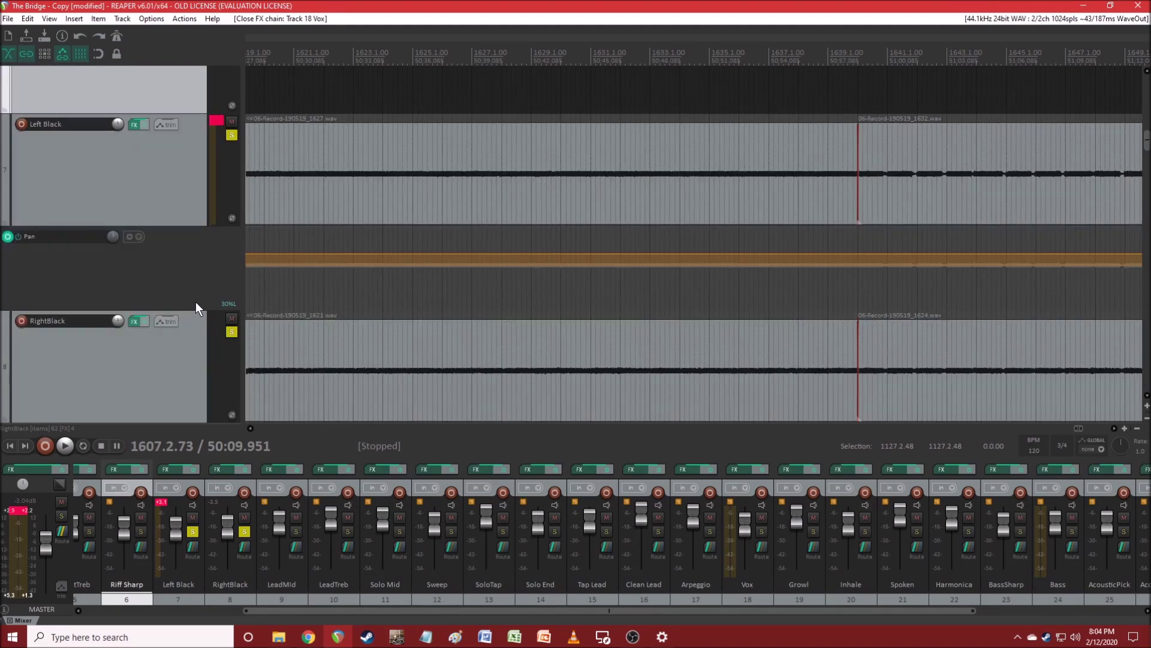
scroll(196, 304, "down", 2)
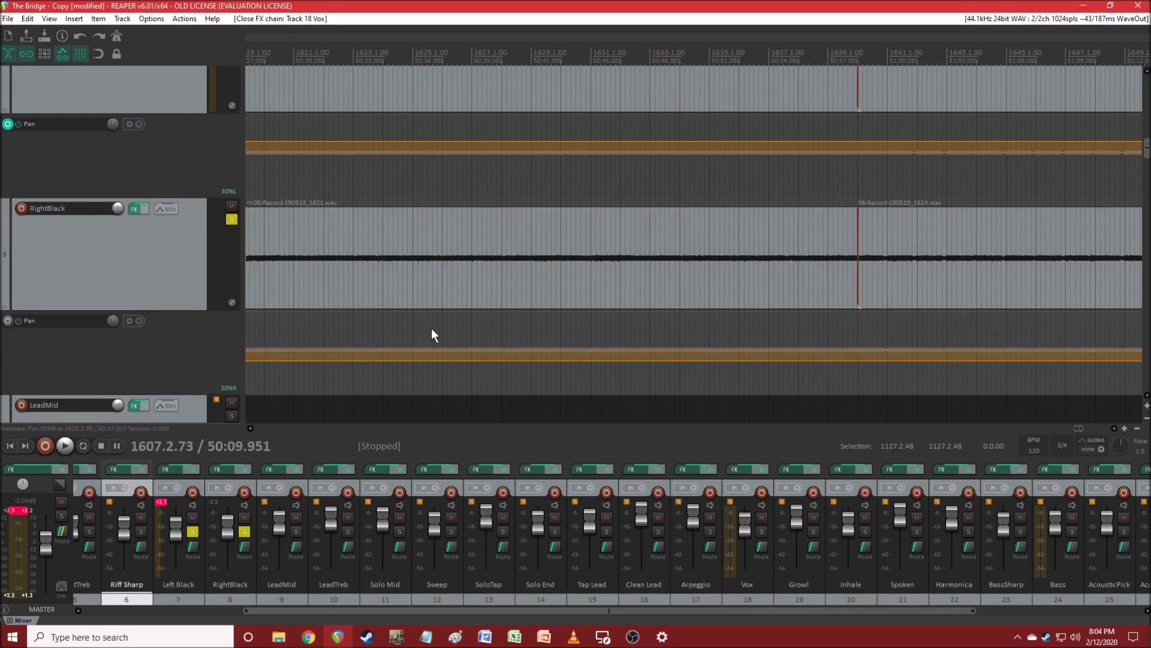
scroll(430, 329, "down", 3)
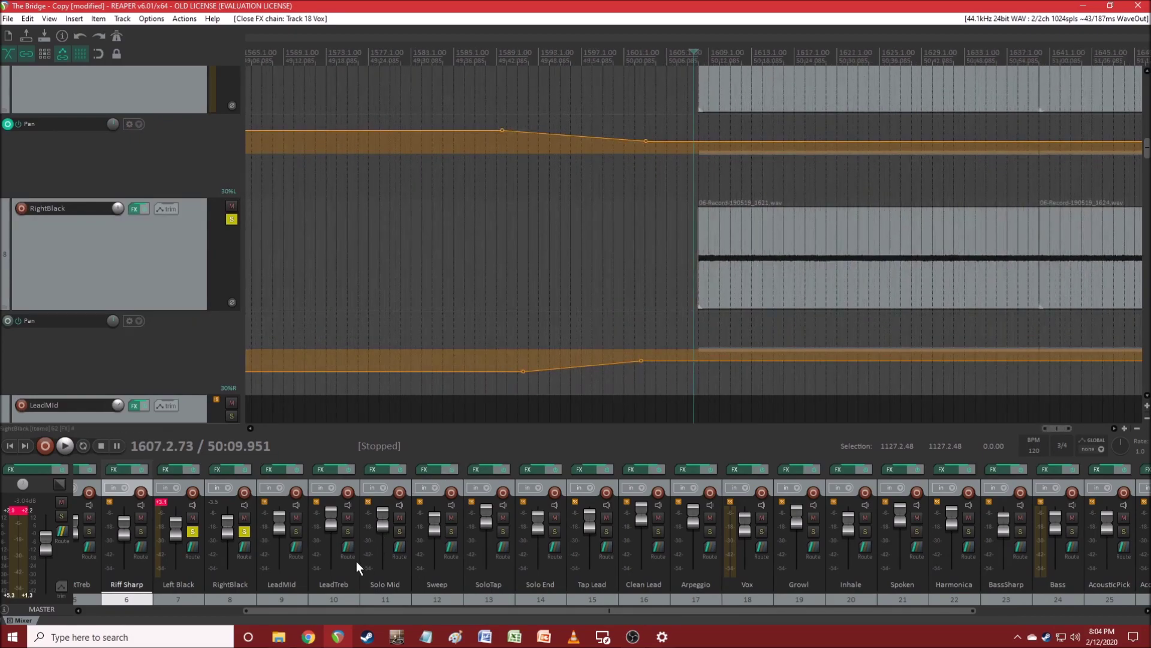
left_click(275, 580)
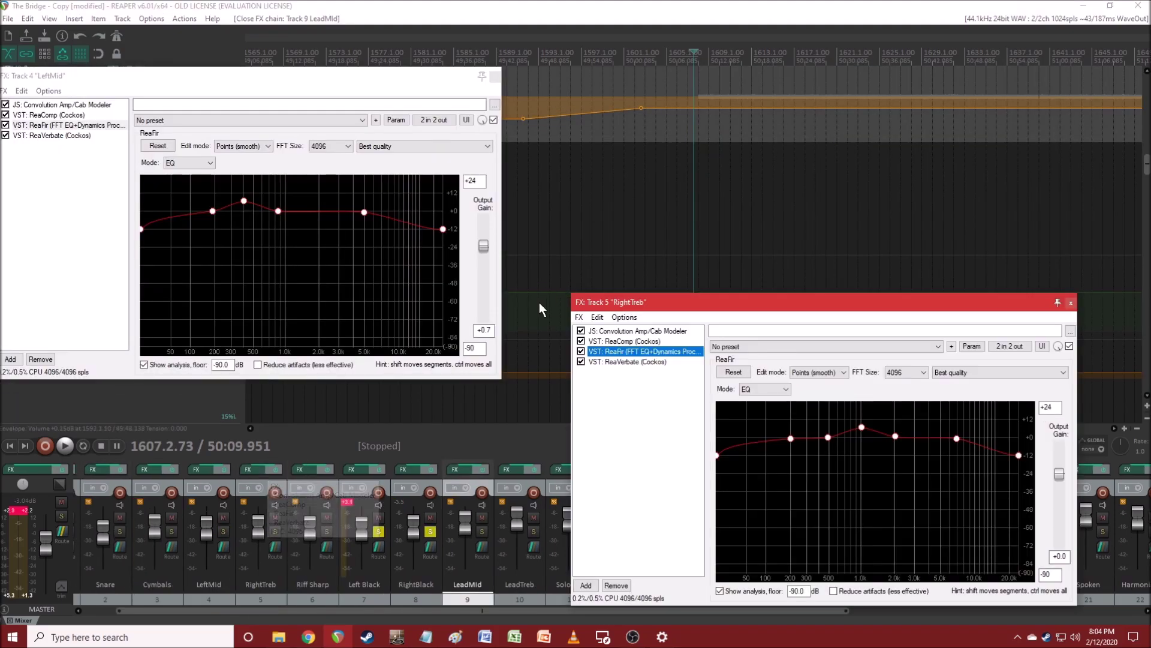
left_click_drag(644, 296, 659, 51)
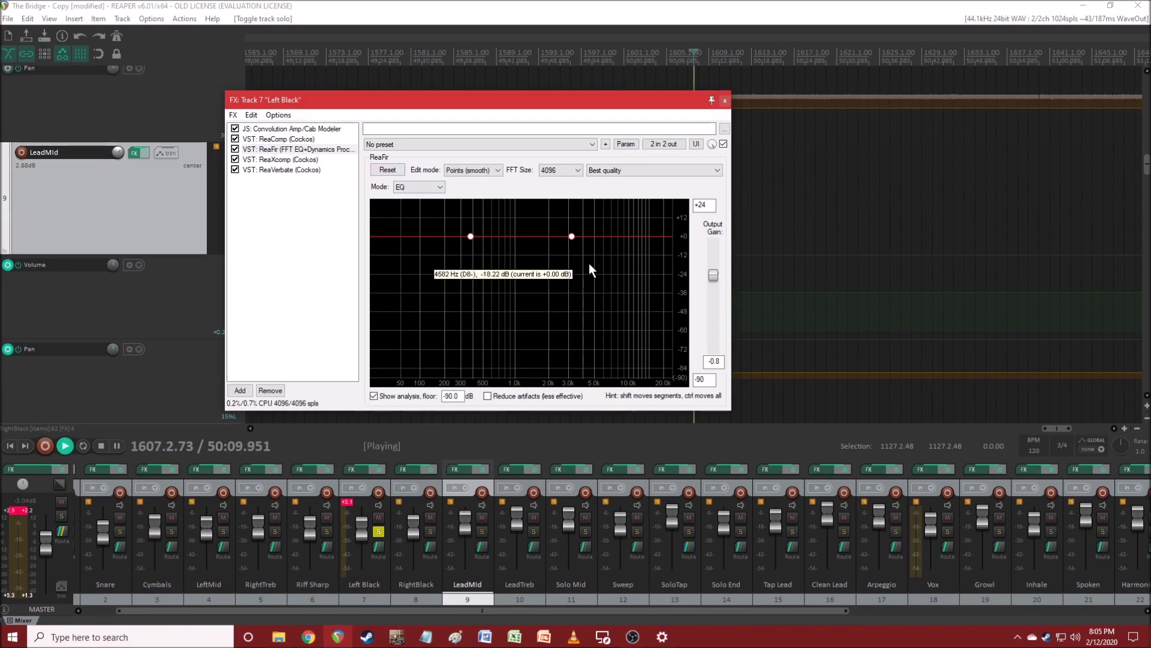
- Play Left Black with its ReaFir lows and mids cut deeply and the range above about 5 kHz boosted about 8 dB, and reset the curve
key("space")
left_click_drag(571, 236, 594, 237)
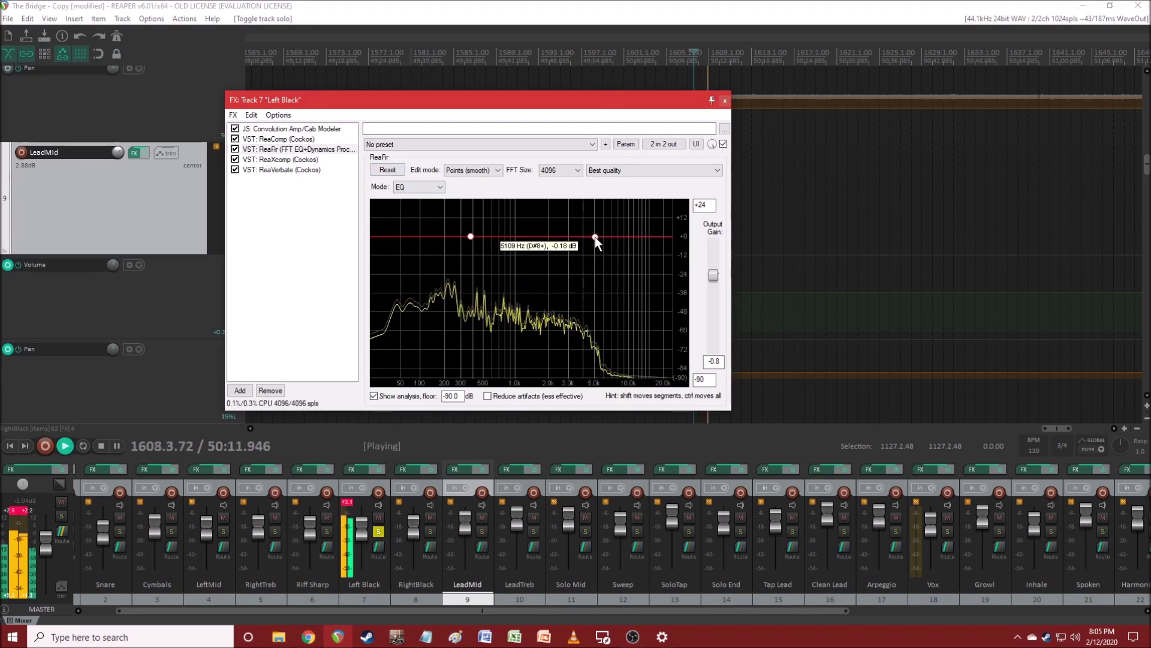
left_click_drag(471, 236, 441, 308)
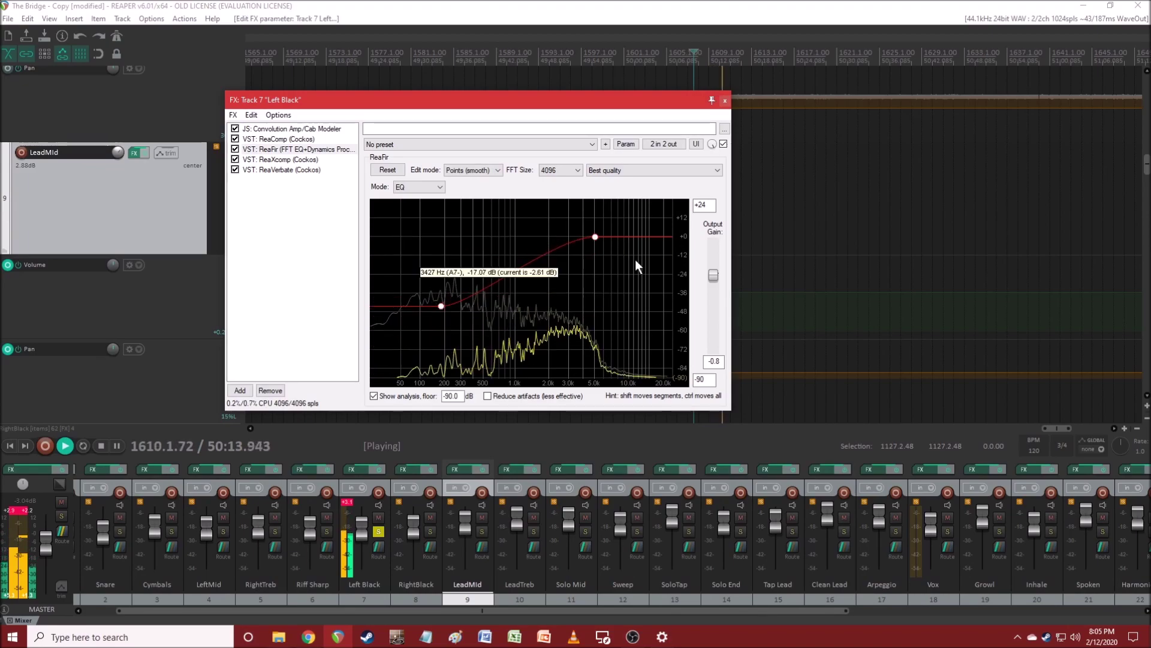
left_click_drag(672, 235, 673, 222)
left_click_drag(595, 237, 581, 294)
left_click_drag(667, 222, 599, 223)
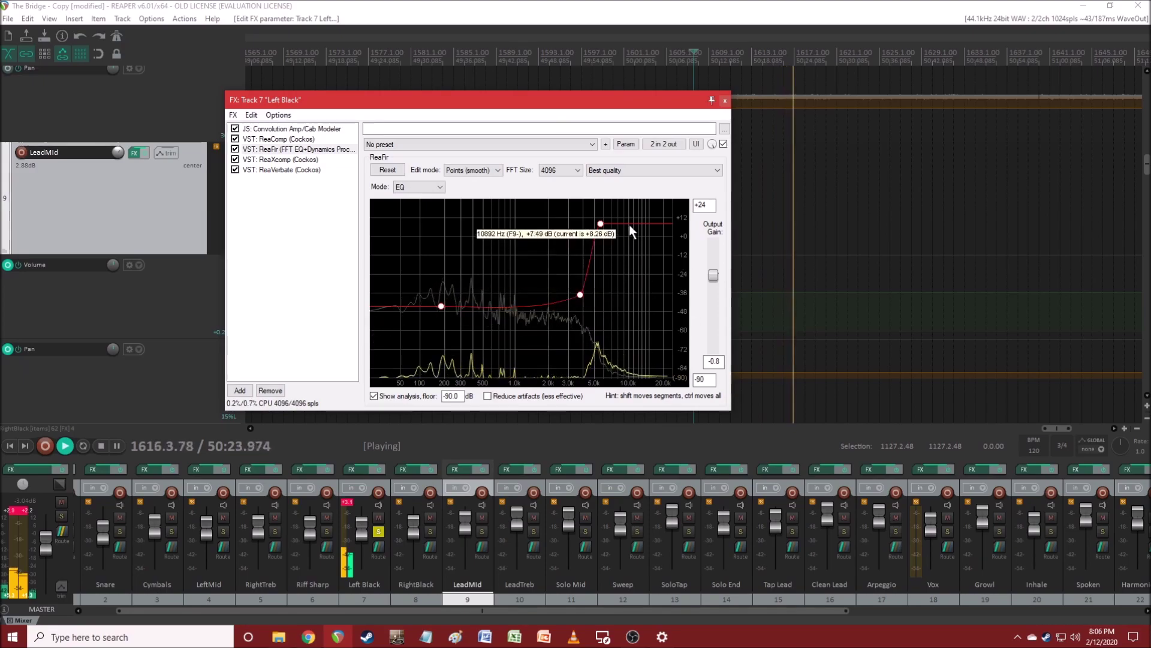
left_click(388, 170)
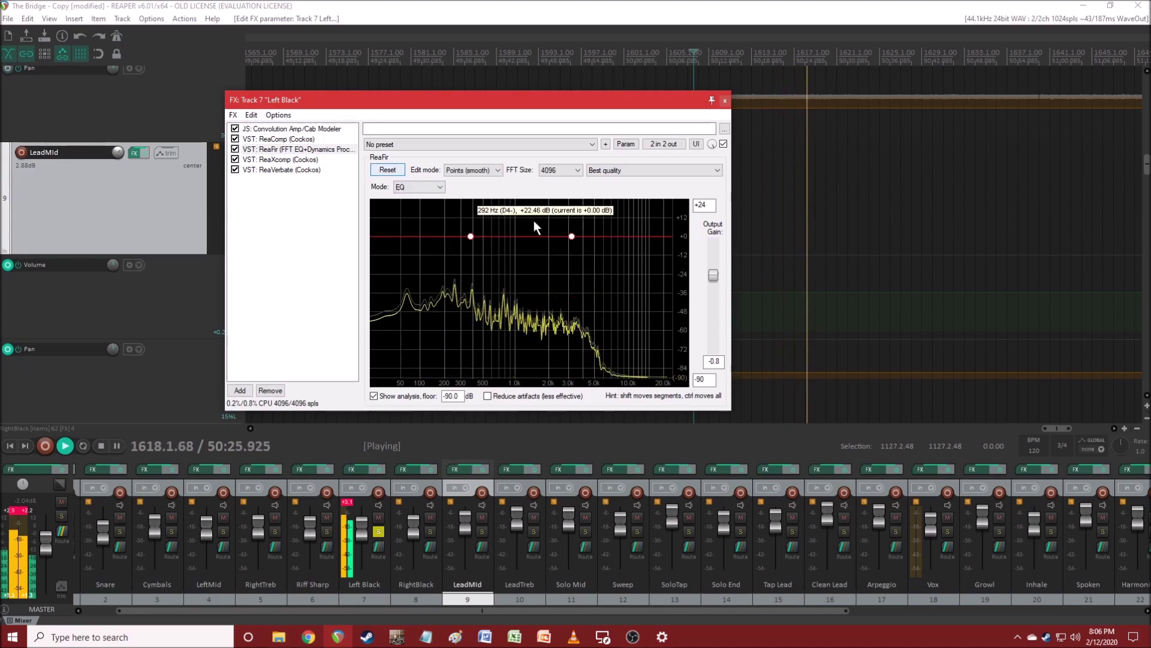
- Try the top end of Left Black's ReaFir curve at about +10 dB and about -12 dB during playback, and reset the curve
left_click(604, 236)
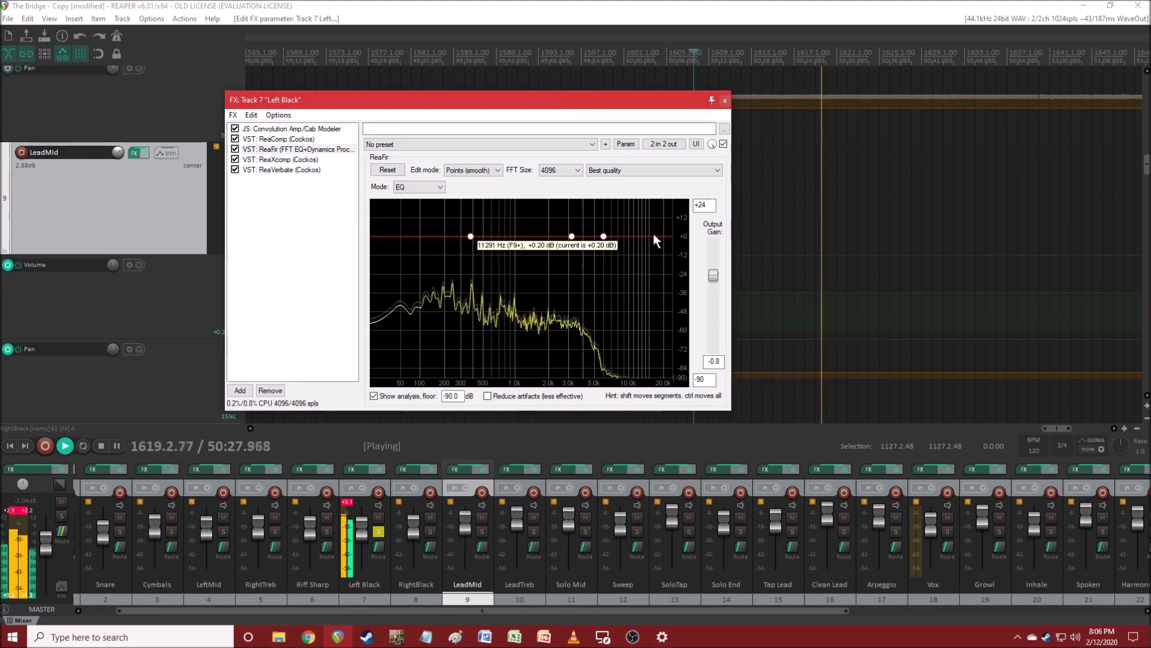
left_click(672, 228)
left_click_drag(673, 229, 673, 220)
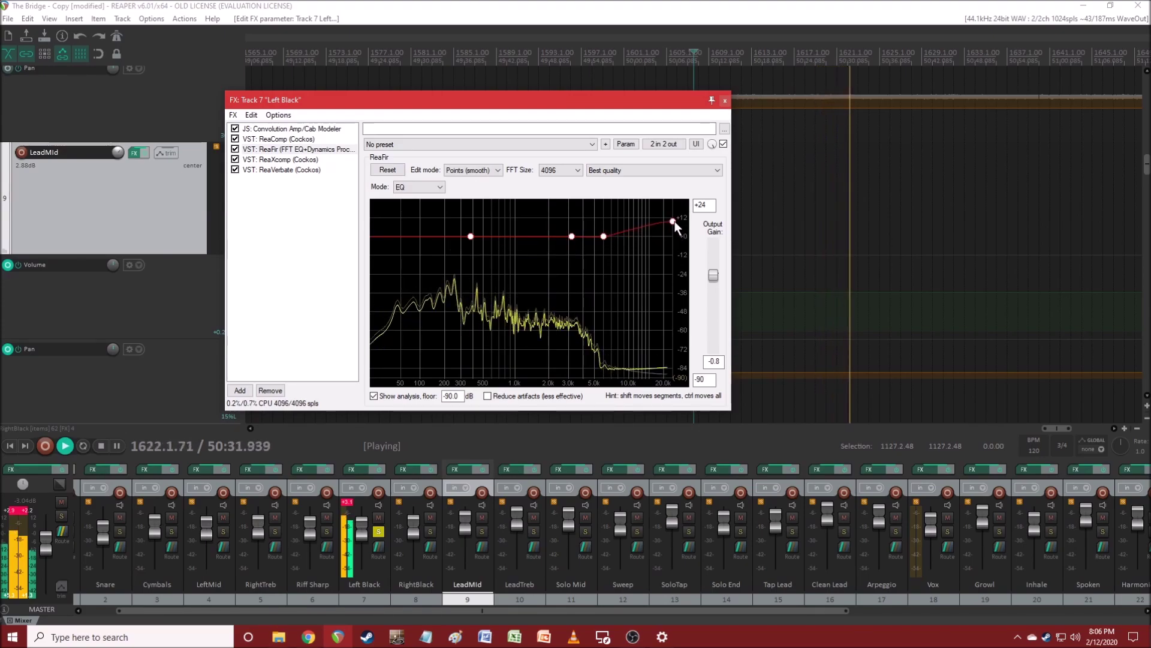
left_click_drag(674, 219, 674, 255)
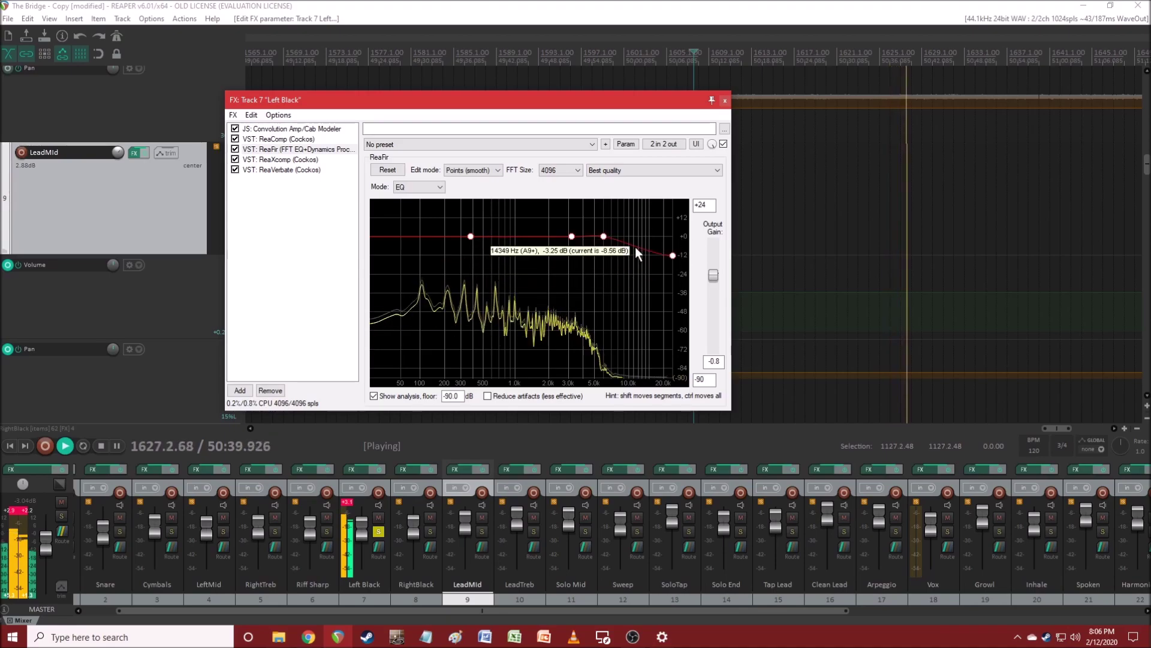
left_click(395, 173)
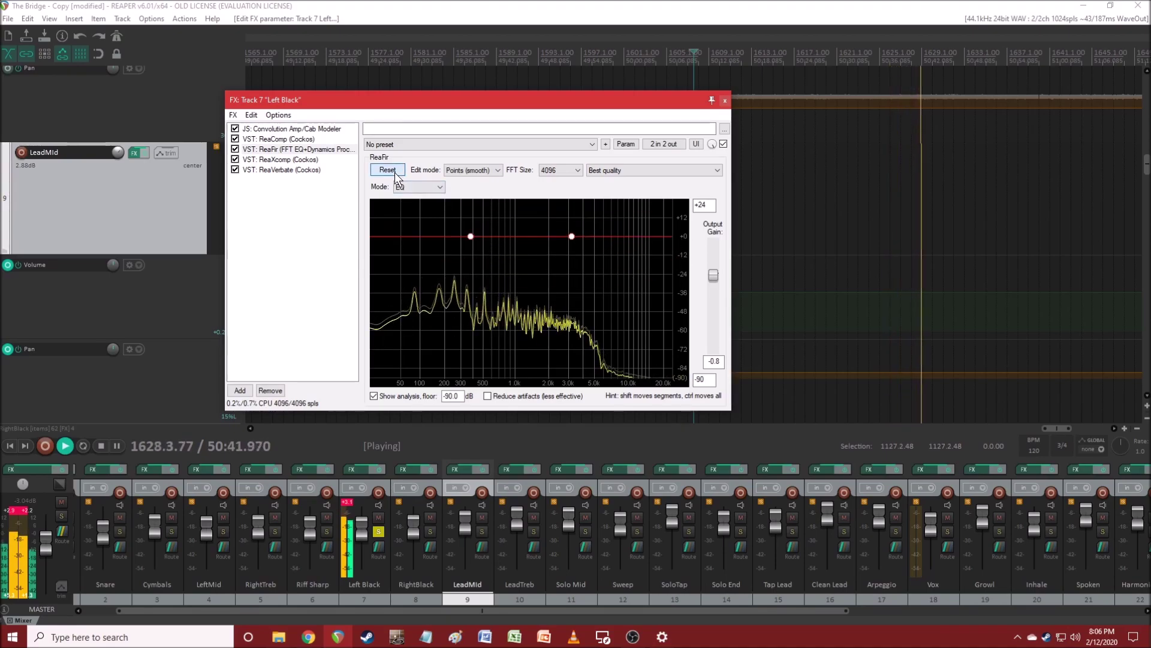
- Restart playback and pull Left Black's ReaFir points down to about -24 dB near 100 Hz and about -36 dB near 4 kHz
key("space")
left_click(470, 237)
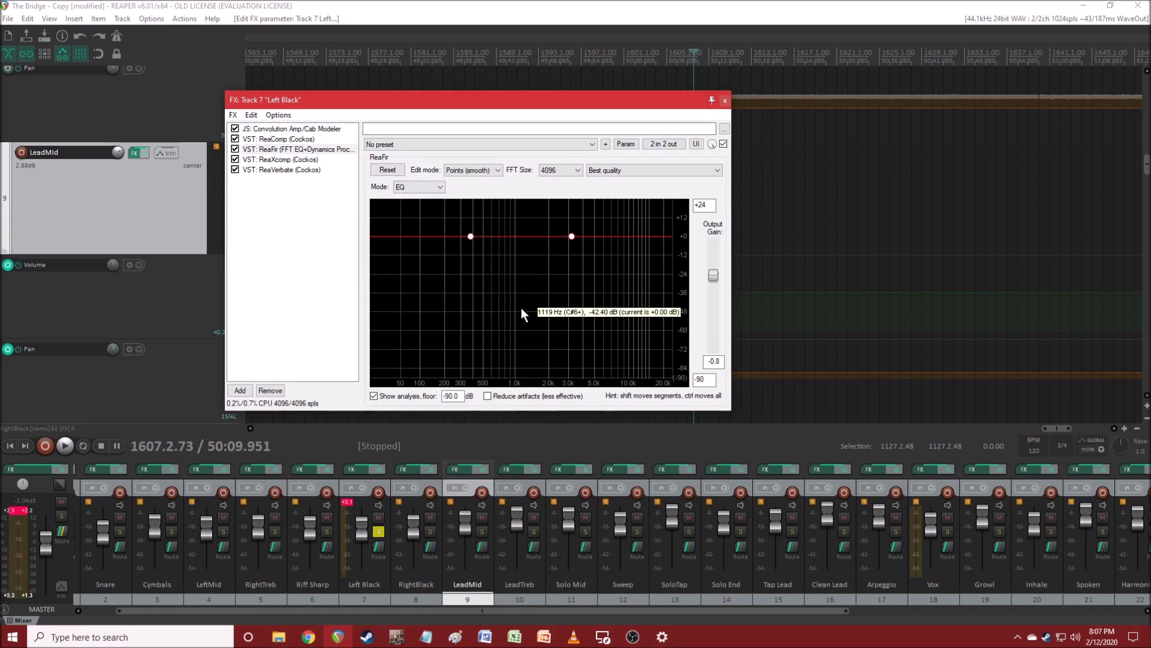
key("space")
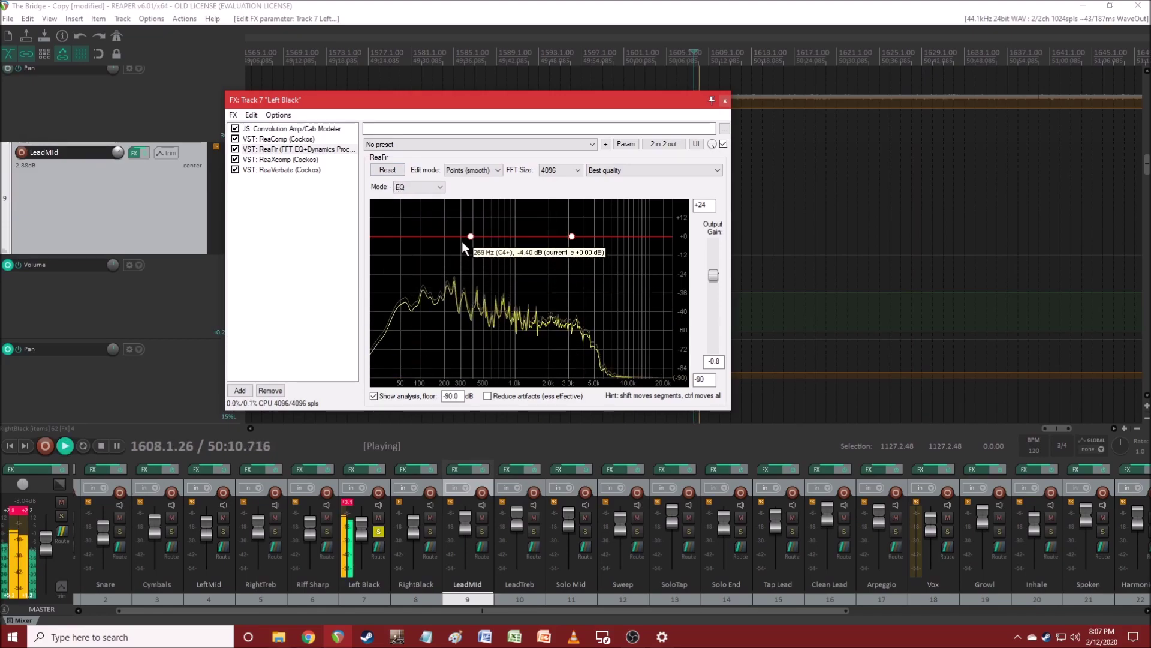
left_click_drag(470, 236, 423, 274)
left_click_drag(571, 243, 585, 293)
- Boost Left Black's lowest frequencies about 10 dB in ReaFir and sweep the cutoff up to about 200 Hz and back towards 100 Hz
mouse_move(423, 275)
left_mouse_down()
mouse_move(444, 275)
mouse_move(427, 275)
left_mouse_up()
left_click_drag(402, 219, 416, 218)
left_click_drag(429, 272, 442, 274)
mouse_move(417, 220)
left_mouse_down()
mouse_move(420, 232)
mouse_move(430, 221)
left_mouse_up()
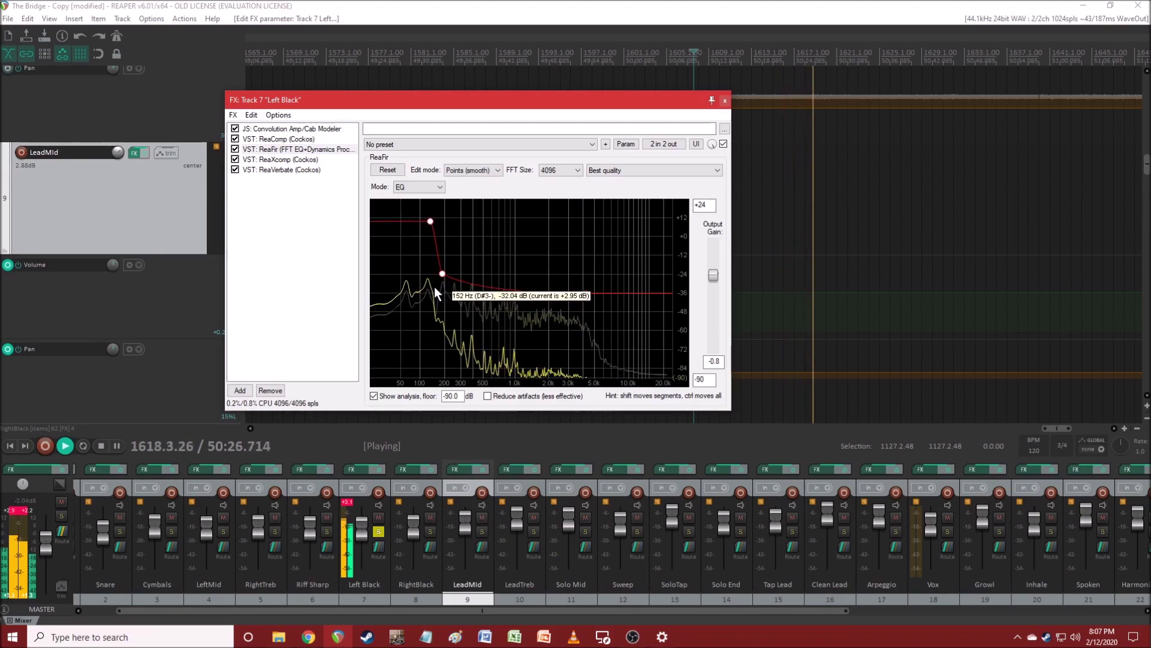
left_click_drag(441, 274, 436, 274)
left_click_drag(430, 222, 418, 219)
left_click_drag(435, 275, 426, 274)
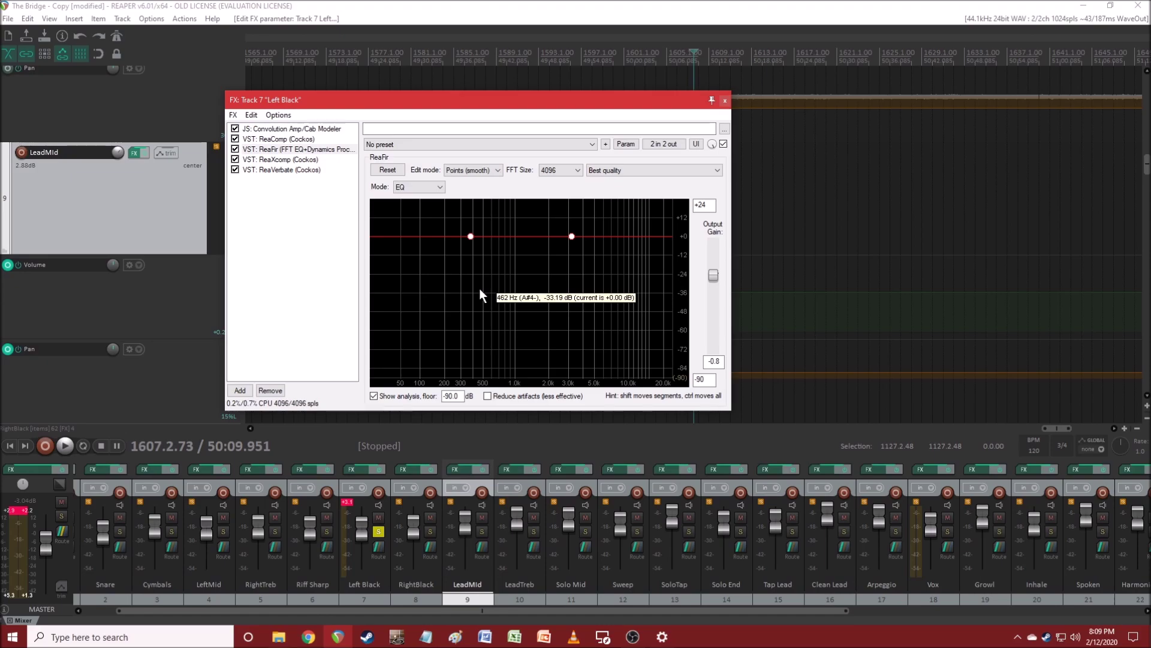
- Open the RightBlack chain alongside Left Black's to show its ReaFir EQ curve
left_click(403, 469)
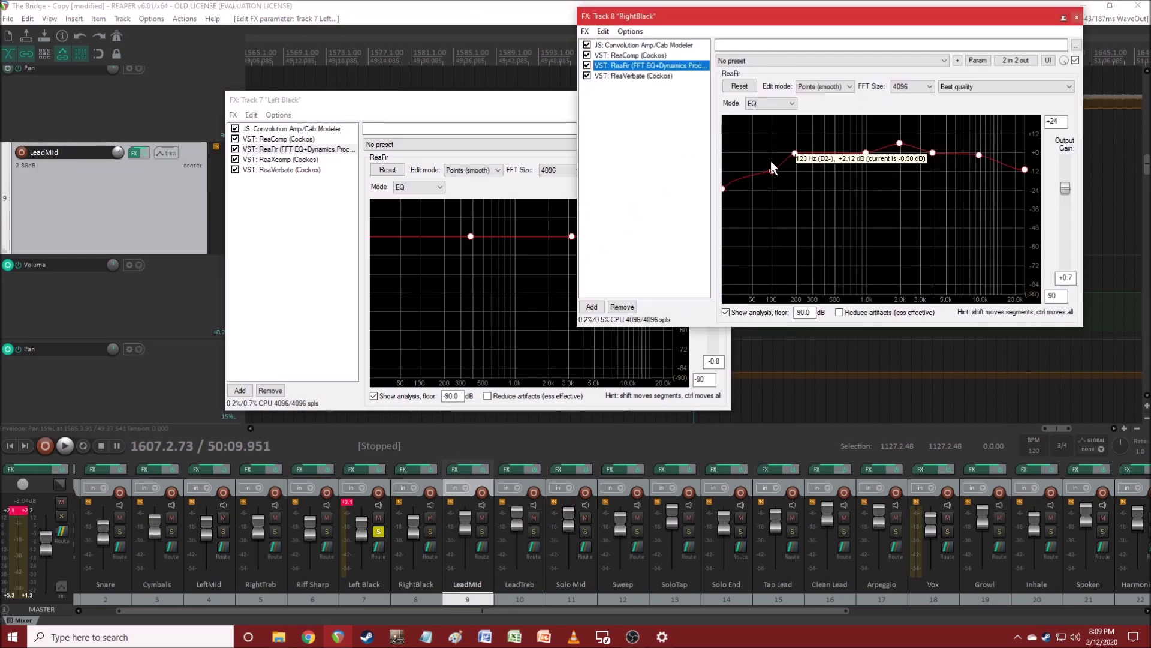